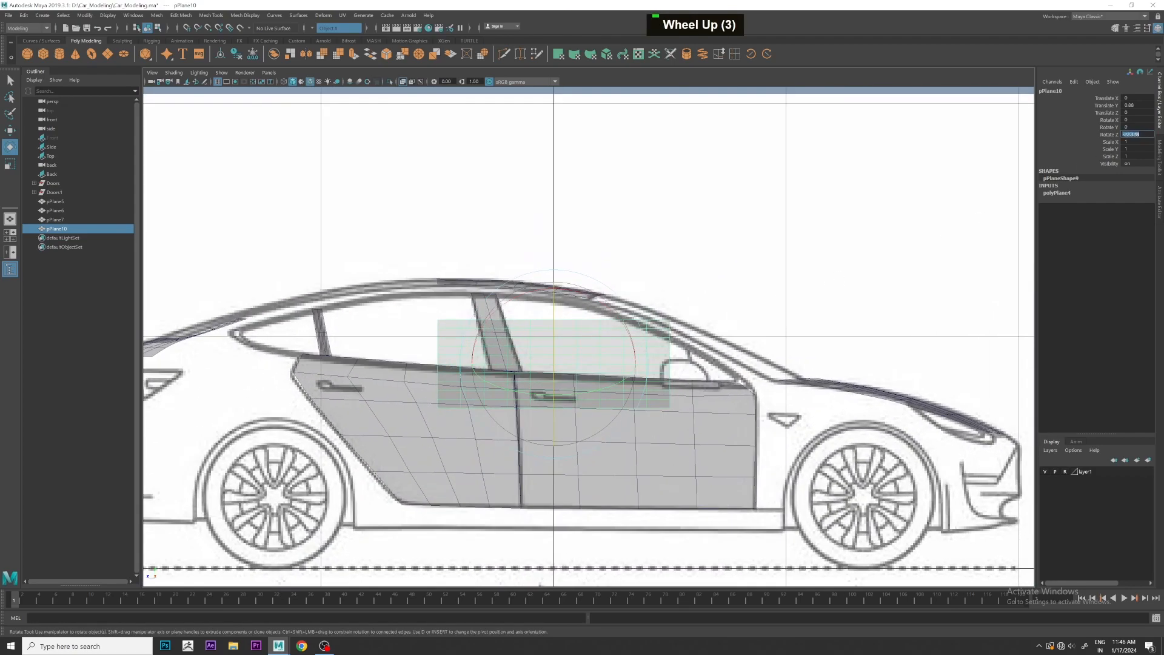
- Set the new plane's Rotate Z to -90 and its width and height subdivisions to 1
text(-90)
key(Return)
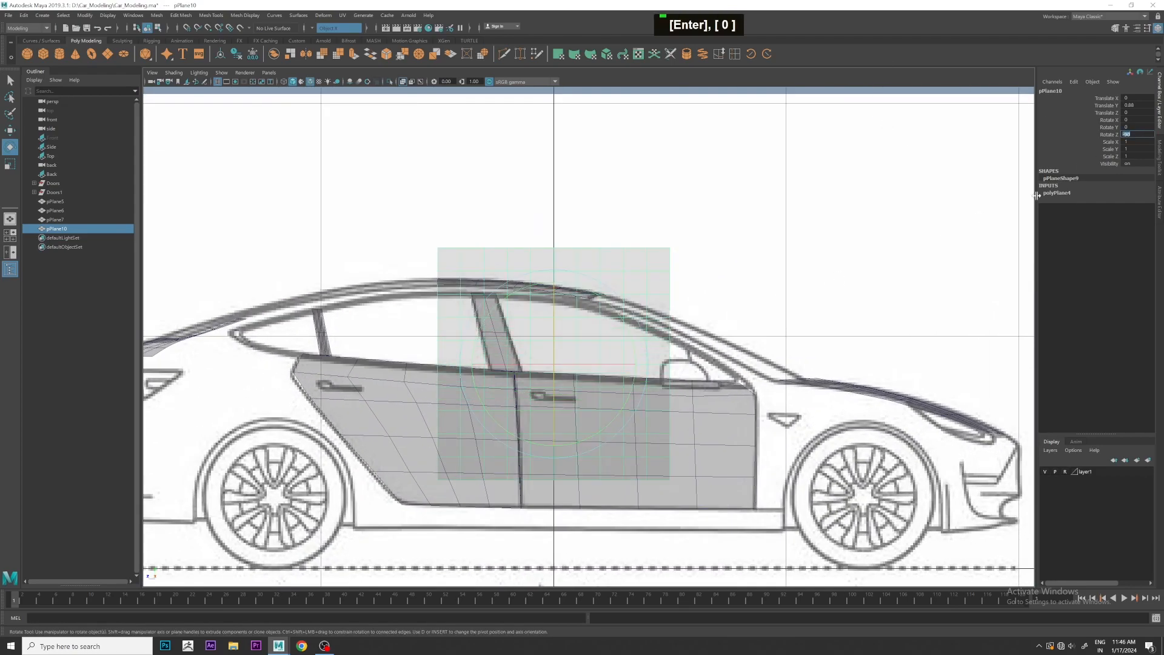
click(1067, 193)
drag(1132, 213, 1128, 221)
text(1)
key(Return)
scroll(584, 310, up, 4)
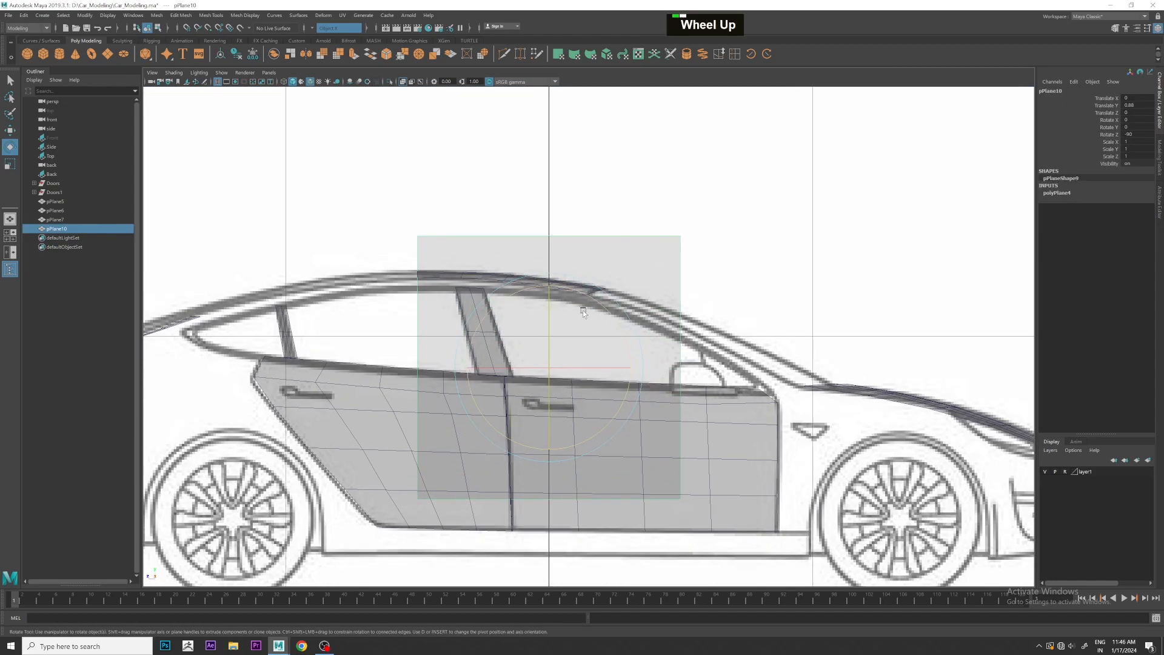
- Move the plane over the front door window of the side blueprint, with its lower edge at the window sill
key(w)
drag(635, 364, 460, 338)
scroll(489, 310, up, 2)
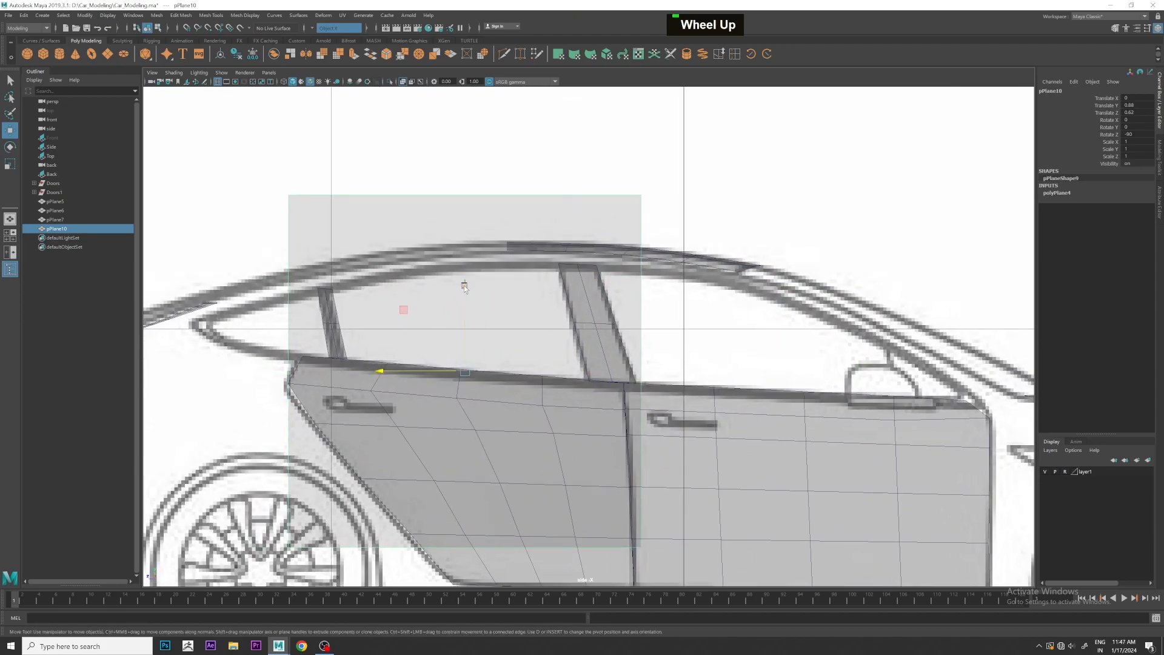
drag(464, 285, 492, 179)
drag(433, 260, 707, 260)
alt+middle_drag(707, 260, 634, 307)
scroll(634, 306, up, 2)
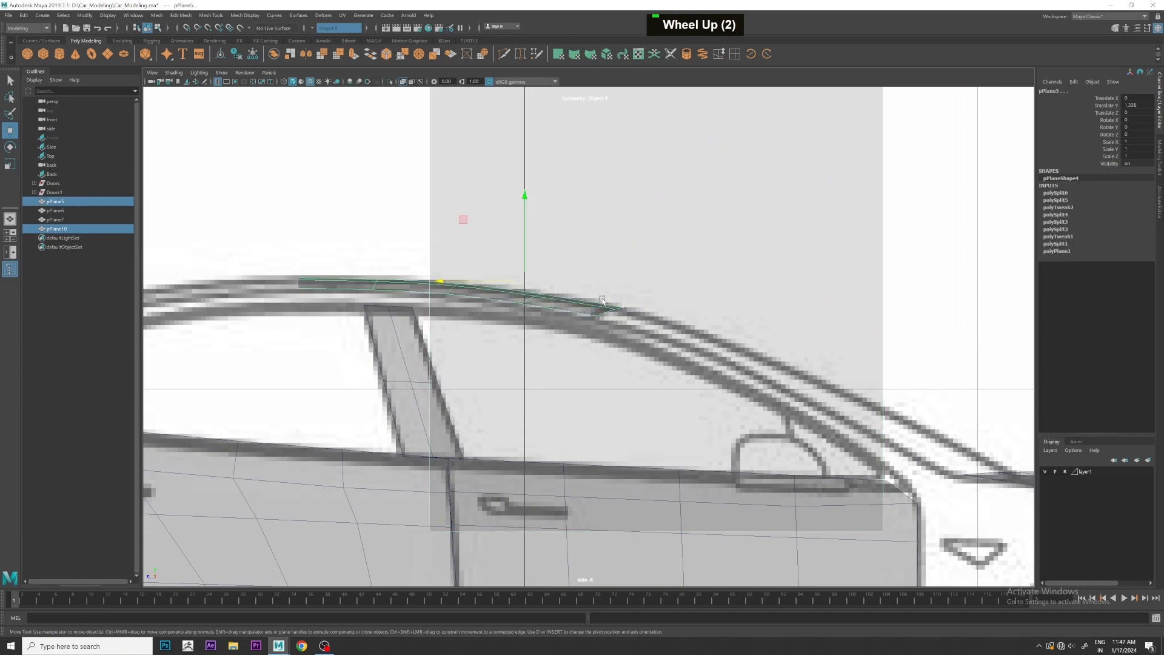
drag(603, 307, 607, 307)
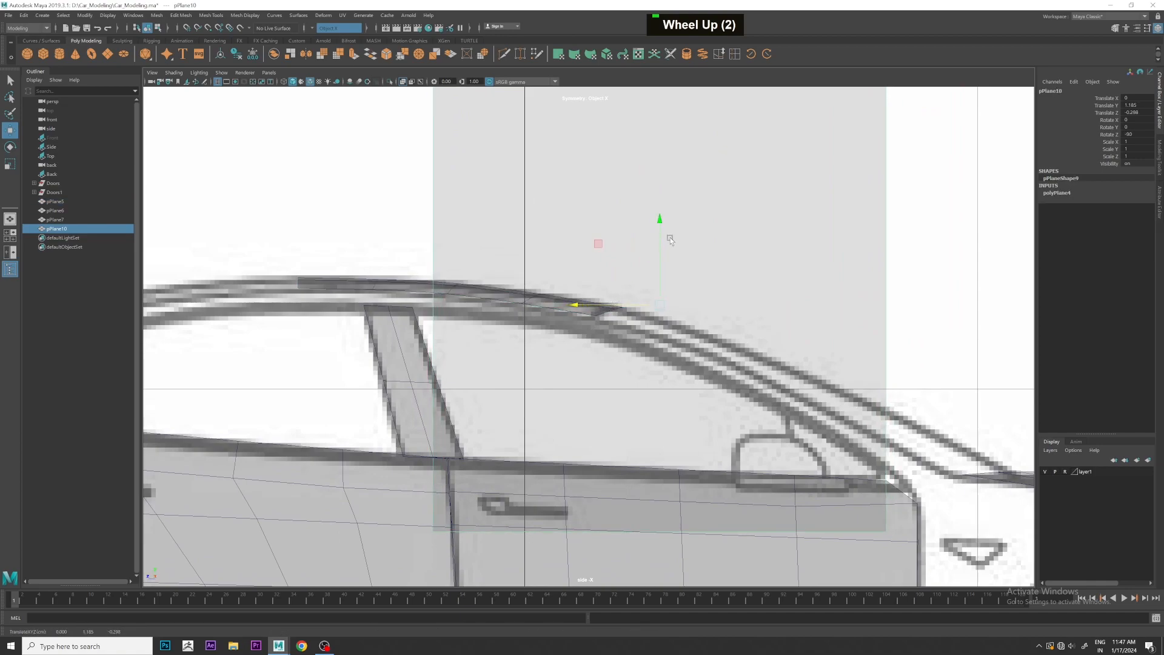
drag(663, 222, 657, 150)
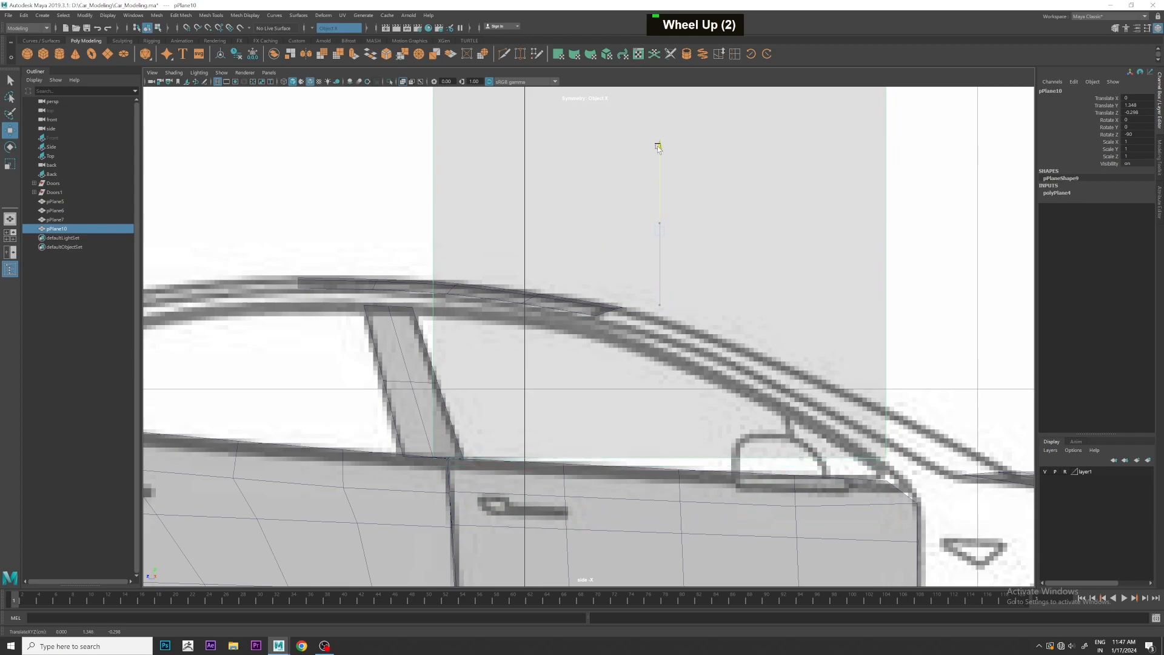
- Turn symmetry off and move the plane's lower front corner vertex onto the front end of the window sill
alt+scroll(758, 280, up, 1)
alt+middle_drag(835, 294, 767, 271)
right_drag(766, 273, 709, 272)
drag(794, 470, 870, 417)
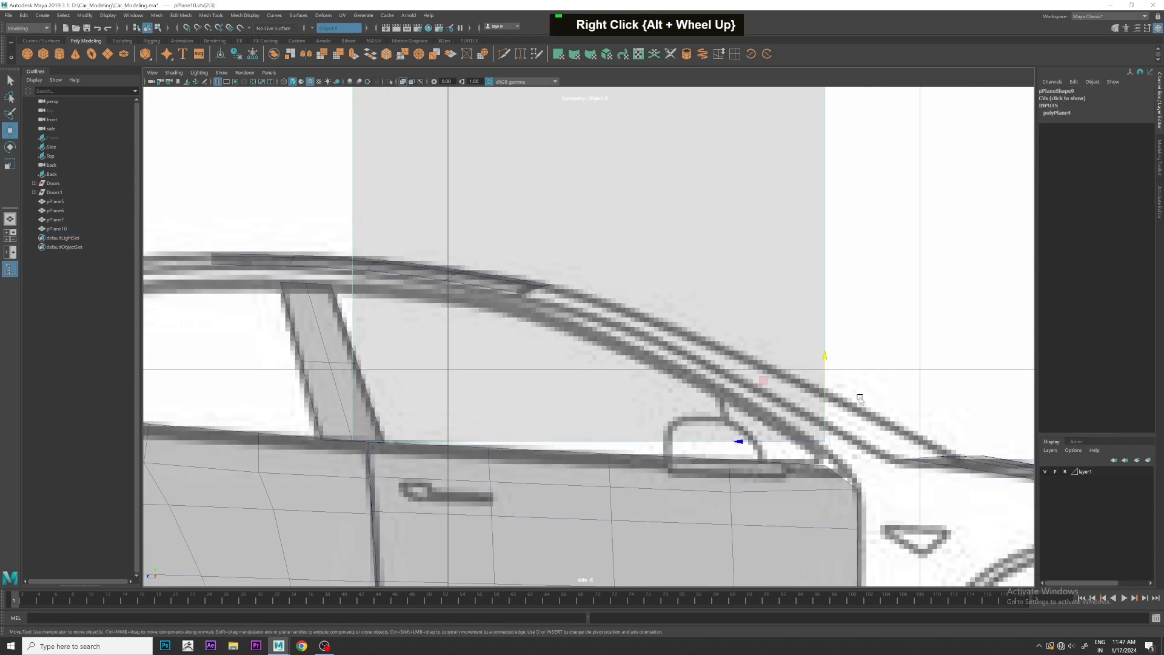
click(337, 28)
click(333, 38)
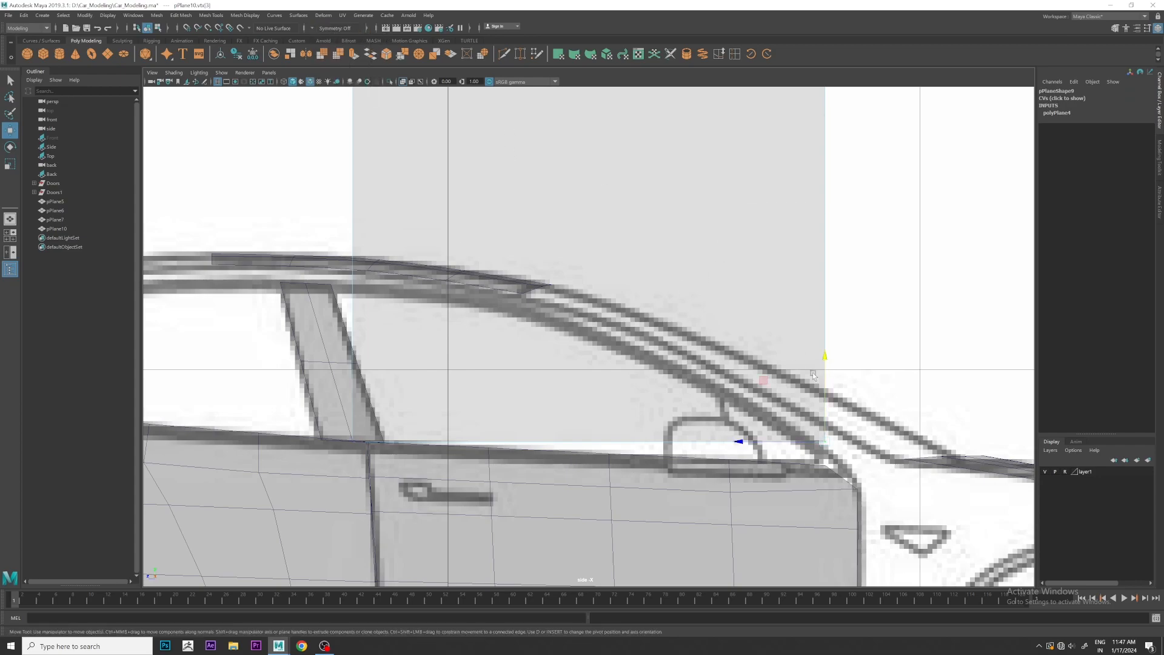
middle_drag(761, 381, 766, 403)
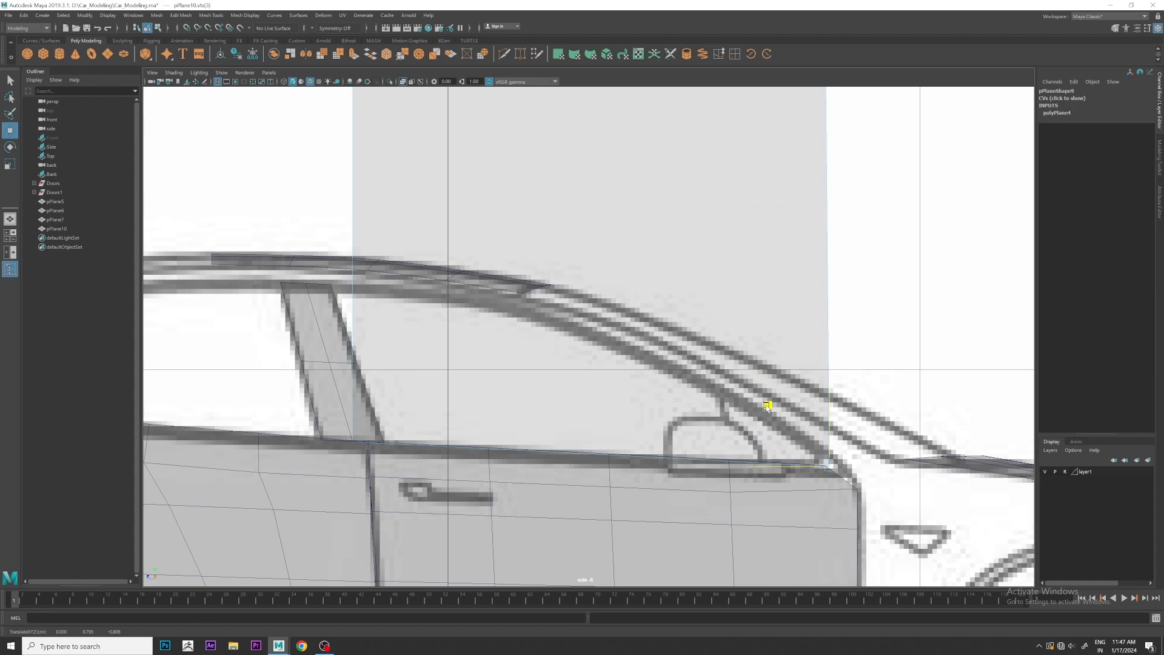
- Lower the plane's upper rear corner vertex toward the top of the pillar behind the front window
alt+middle_drag(653, 387, 419, 217)
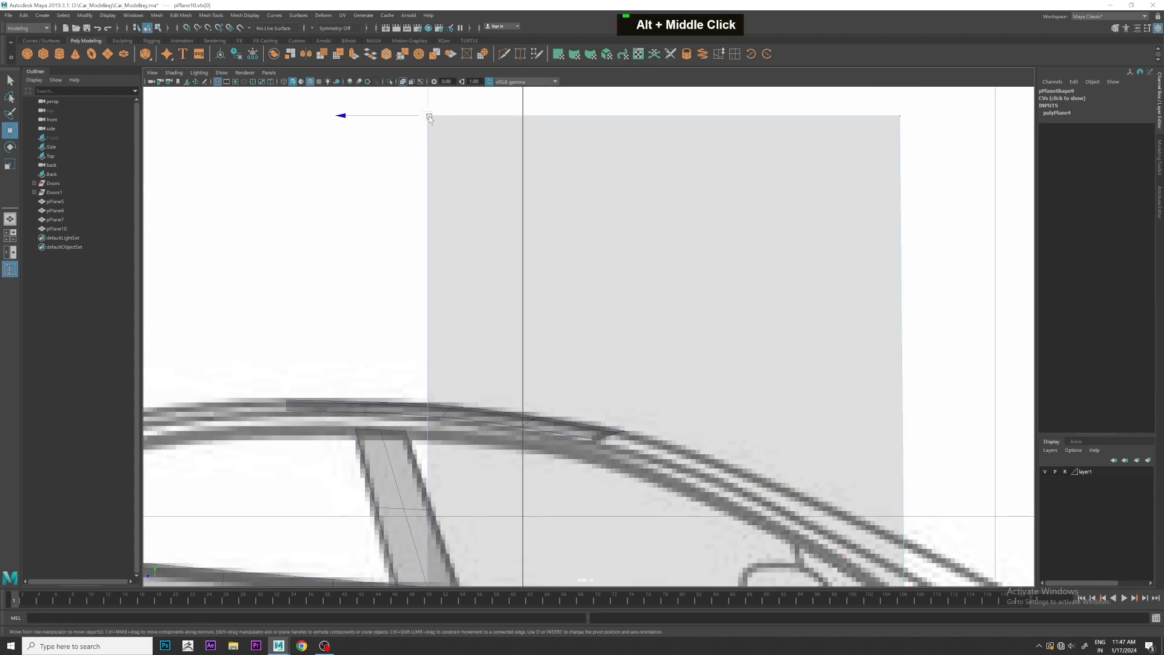
drag(428, 115, 403, 416)
key(ctrl+z)
scroll(588, 336, down, 2)
middle_drag(509, 246, 506, 291)
- Move the plane's upper front corner vertex onto the bend where the window's top edge starts sloping down
drag(604, 280, 640, 333)
drag(572, 245, 561, 302)
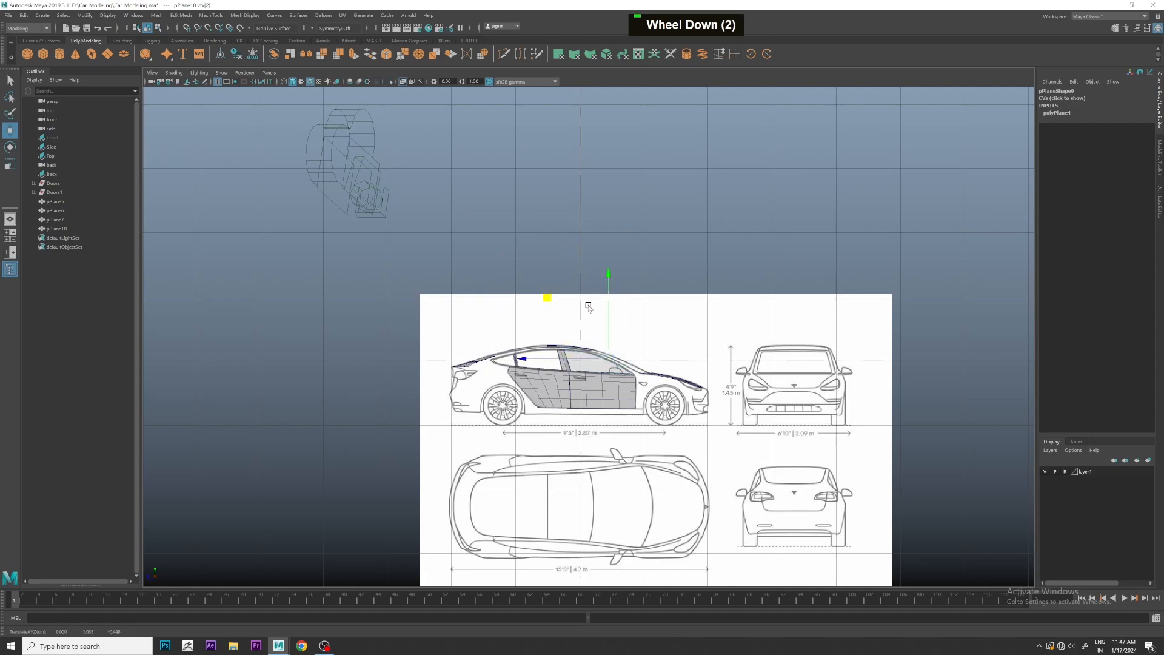
scroll(570, 303, up, 8)
scroll(576, 321, down, 7)
scroll(584, 336, up, 5)
scroll(567, 341, up, 3)
drag(654, 312, 527, 273)
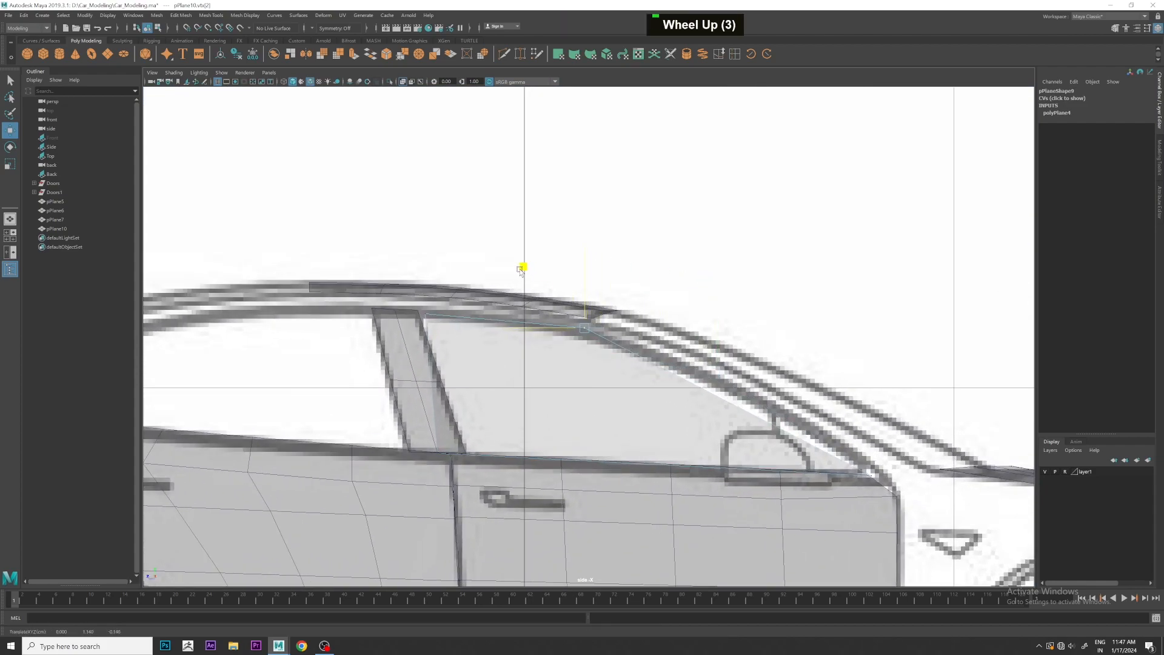
- Adjust the plane's upper and lower rear vertices to follow the front edge of the center pillar
click(424, 308)
drag(367, 255, 362, 253)
click(416, 446)
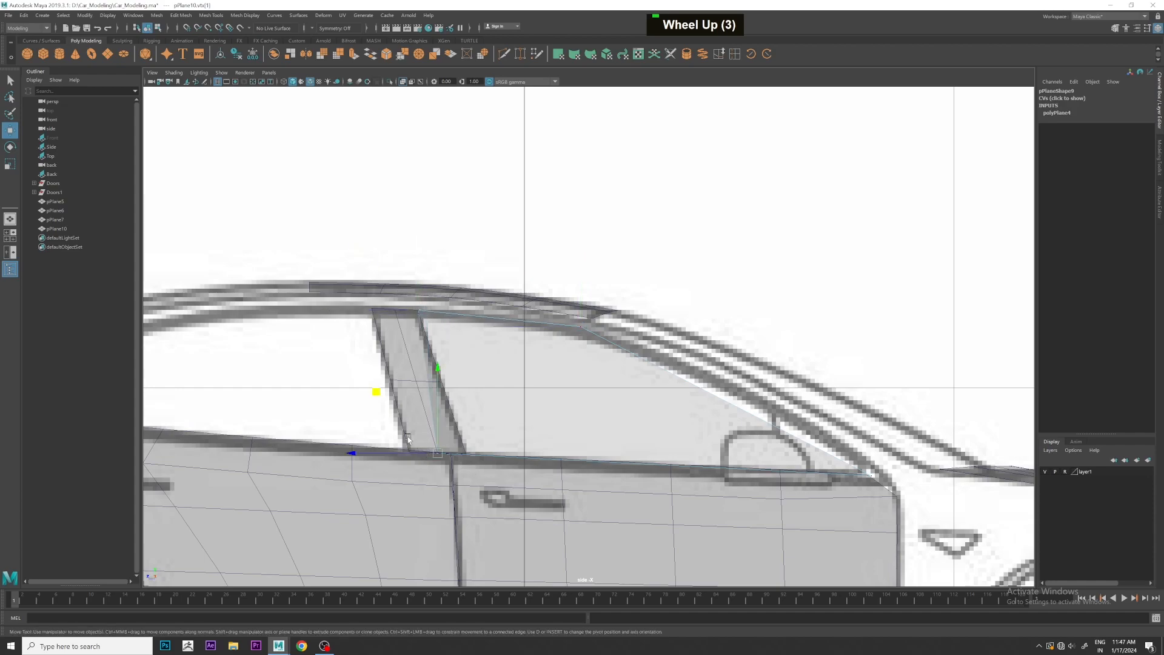
drag(383, 454, 413, 453)
- Shift the window plane's lower front vertex to the front end of the door's top edge
alt+middle_drag(872, 437, 774, 437)
click(710, 412)
alt+middle_drag(807, 493, 714, 423)
alt+scroll(714, 423, up, 1)
click(692, 421)
right_drag(691, 400, 664, 400)
scroll(677, 402, up, 4)
click(694, 418)
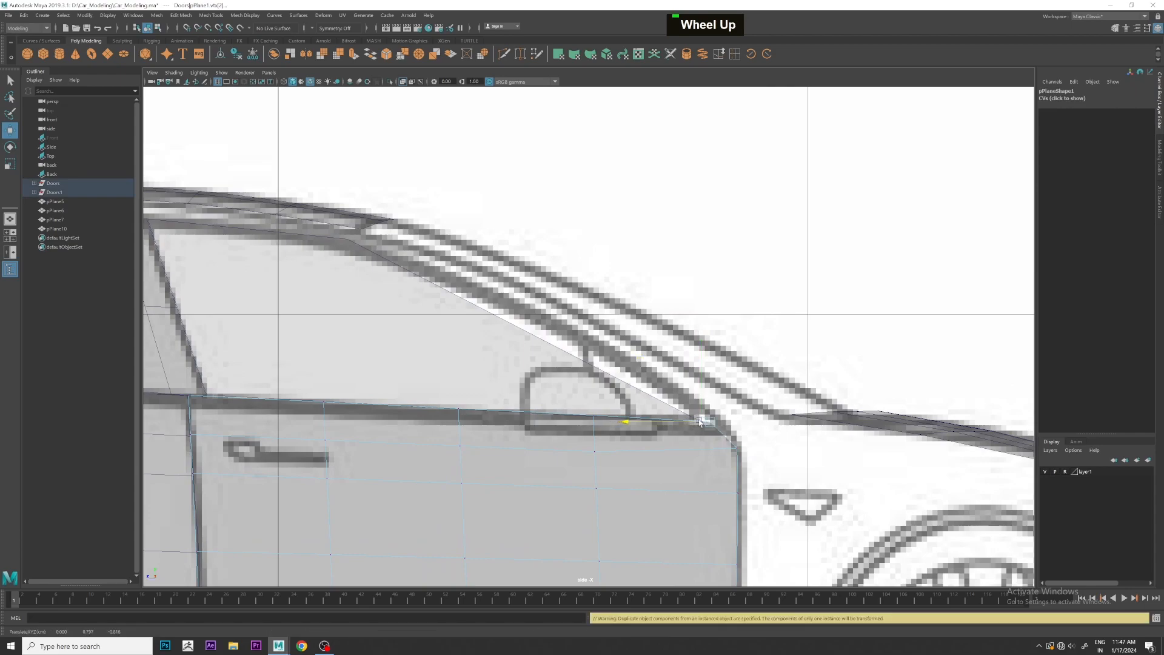
click(643, 399)
right_drag(677, 391, 679, 387)
drag(691, 427, 703, 424)
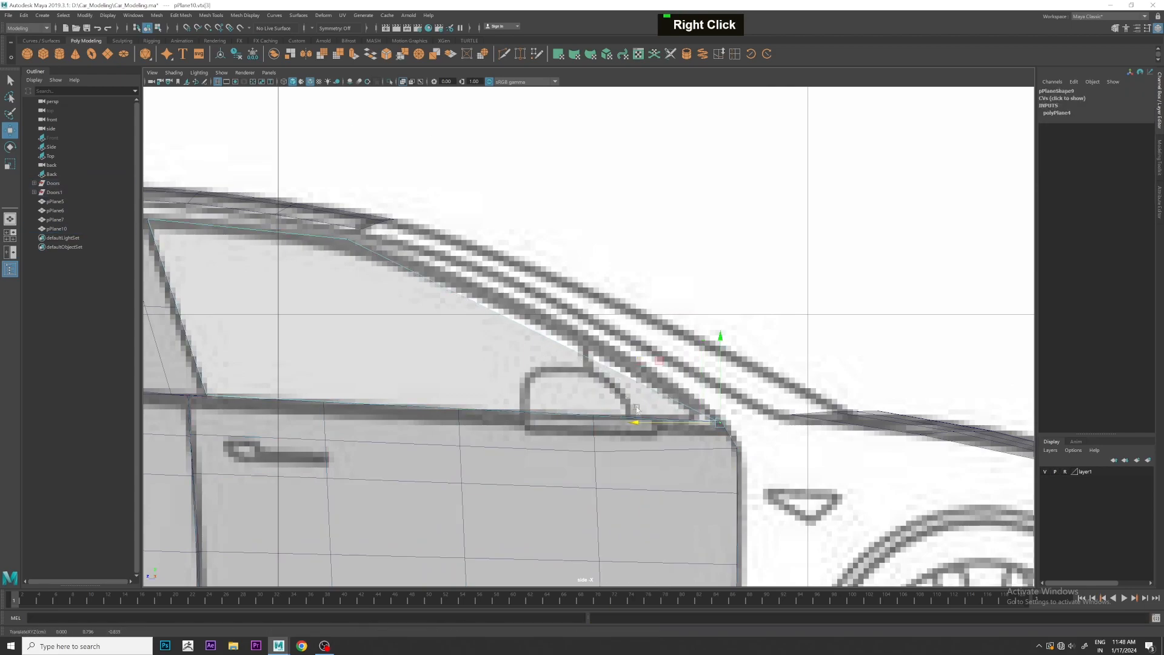
- Cut the window plane with one crosswise and three lengthwise edge loops at midpoints using Multi-Cut
alt+middle_drag(662, 414, 733, 432)
click(503, 54)
ctrl+middle_click(273, 326)
ctrl+middle_click(466, 297)
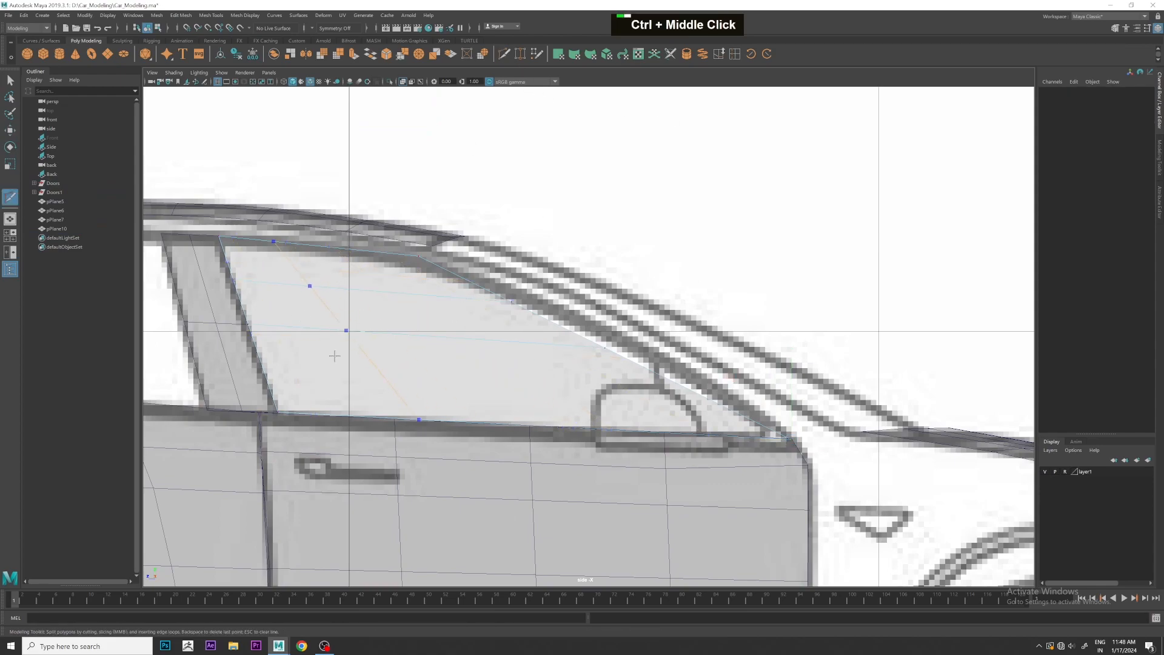
ctrl+middle_click(347, 346)
scroll(575, 355, up, 3)
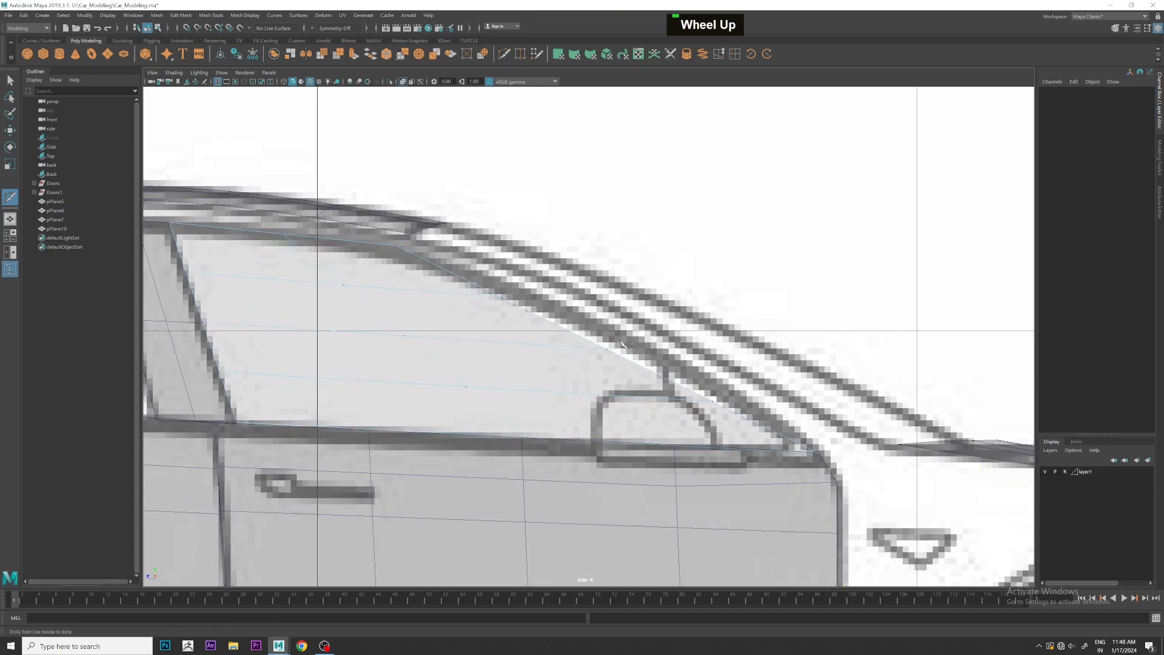
- Move the new vertices on the window's sloping front edge out onto the blueprint's windshield pillar line
key(w)
click(710, 412)
click(709, 412)
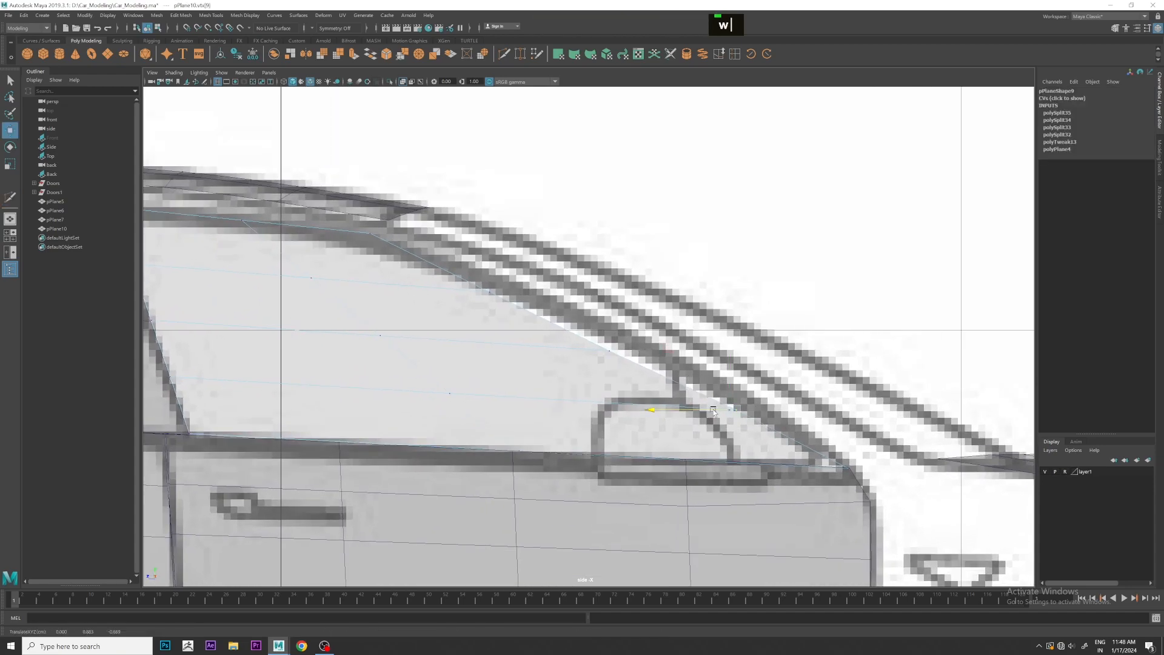
click(609, 350)
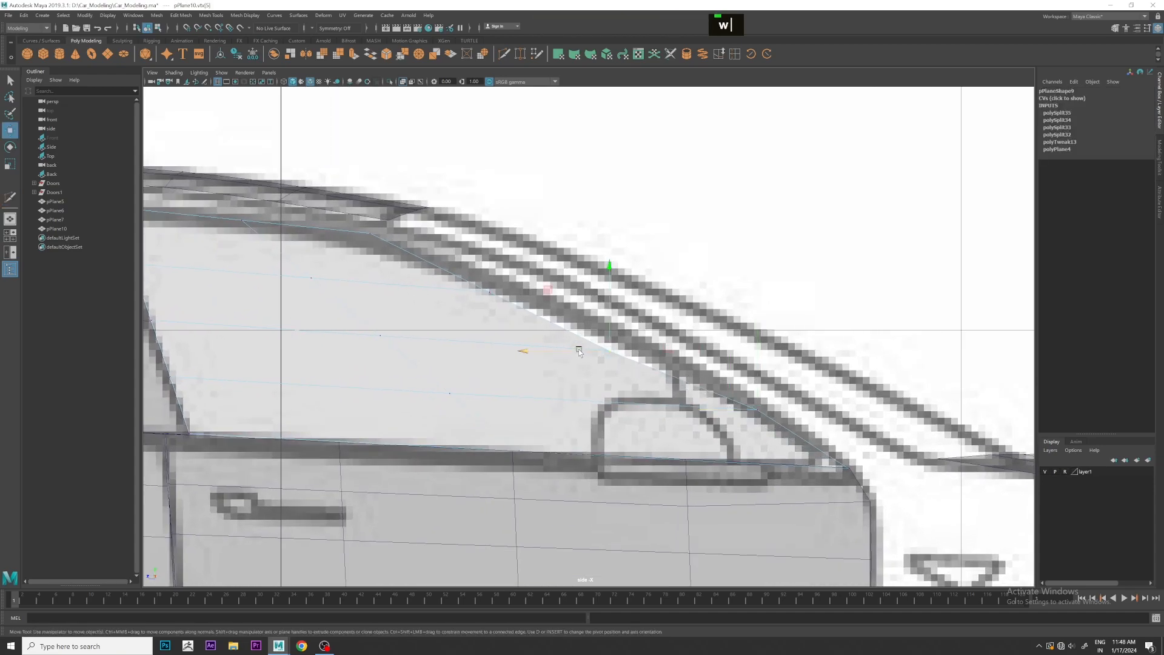
drag(578, 348, 609, 351)
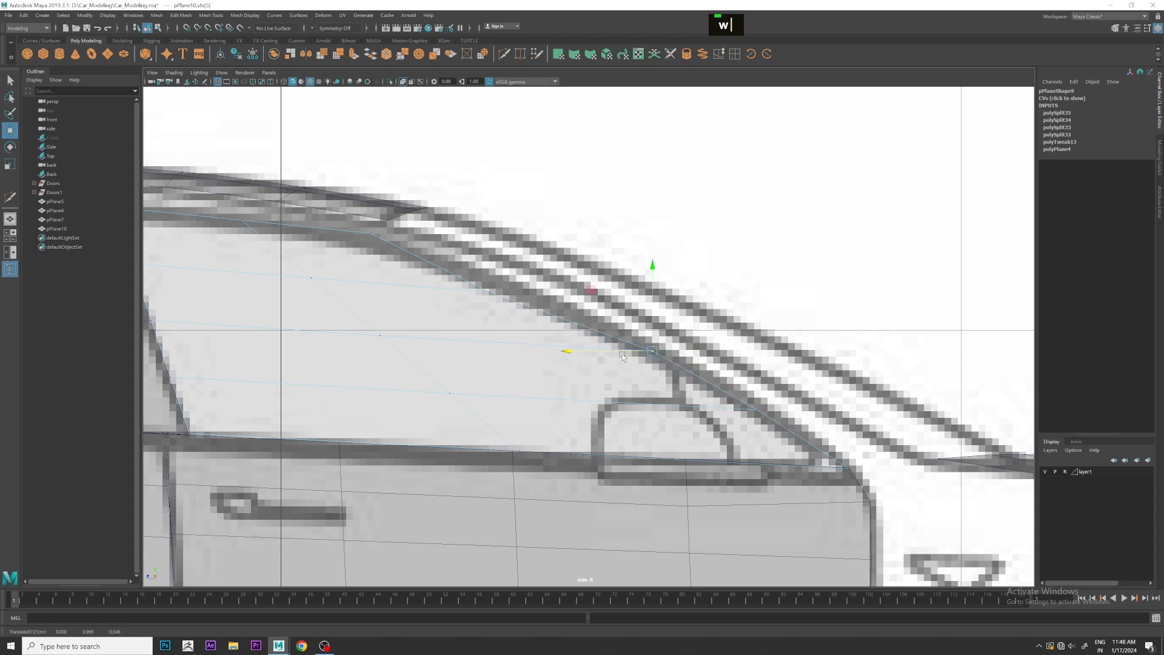
alt+middle_drag(621, 354, 687, 395)
drag(537, 330, 586, 330)
- Fine-tune the vertices along the window's top edge to follow the blueprint's roof line curve
alt+middle_drag(418, 286, 572, 322)
drag(484, 319, 484, 313)
drag(459, 267, 459, 272)
drag(297, 275, 345, 294)
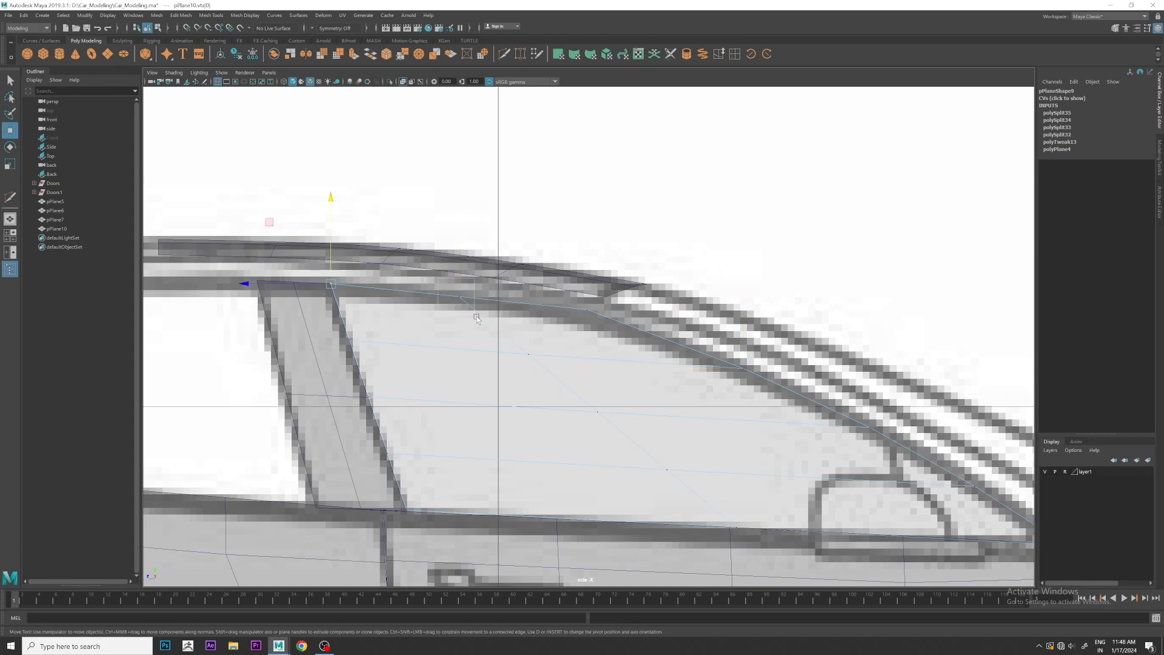
drag(455, 237, 458, 241)
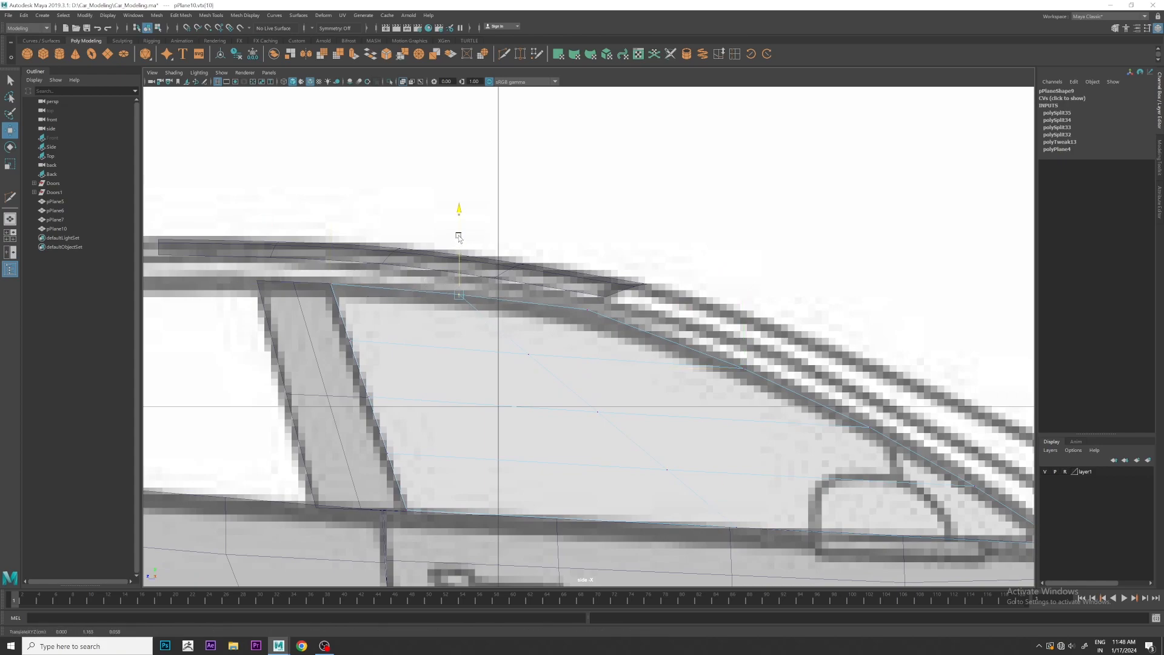
drag(581, 295, 594, 316)
drag(586, 247, 586, 250)
- In the perspective view, center the window plane's pivot, delete its history and freeze its transformations
key(space)
key(space)
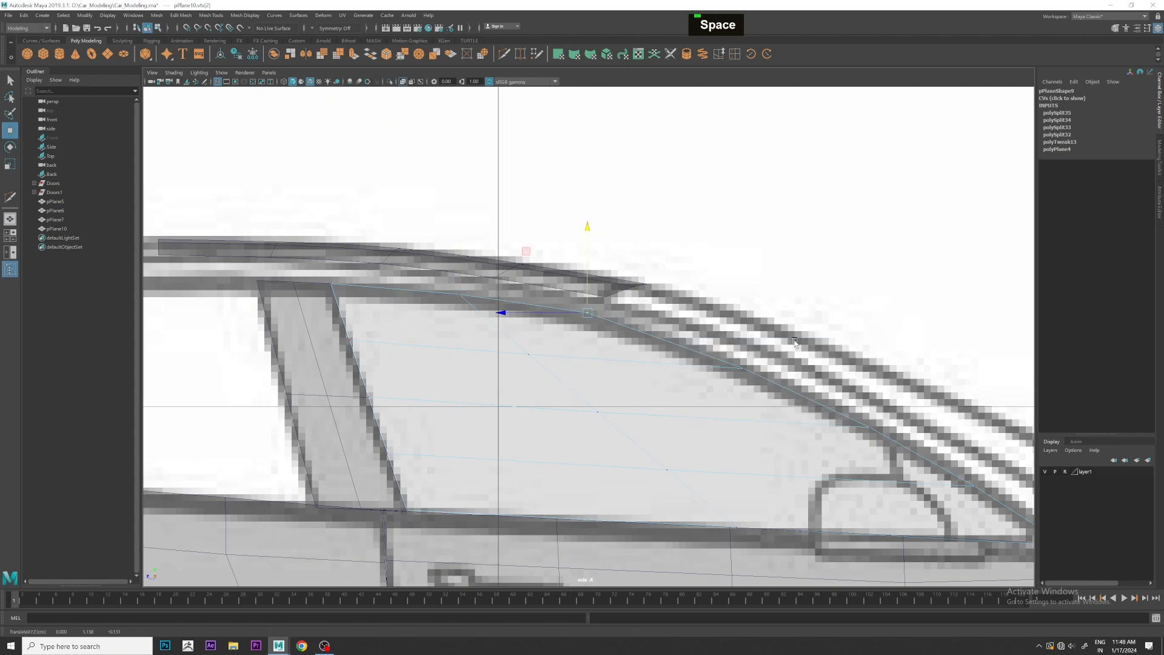
alt+middle_drag(534, 340, 515, 343)
alt+drag(516, 342, 550, 351)
right_drag(550, 348, 612, 310)
scroll(643, 292, up, 2)
alt+drag(643, 292, 653, 344)
alt+middle_drag(644, 430, 614, 351)
alt+drag(613, 350, 587, 290)
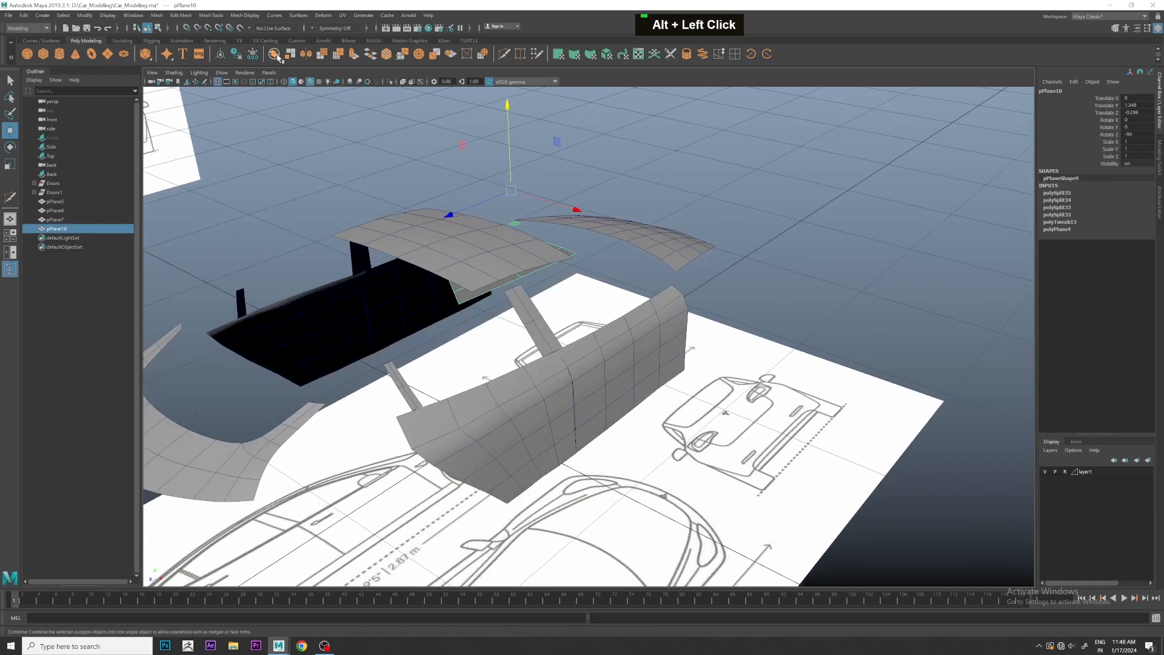
scroll(571, 305, up, 3)
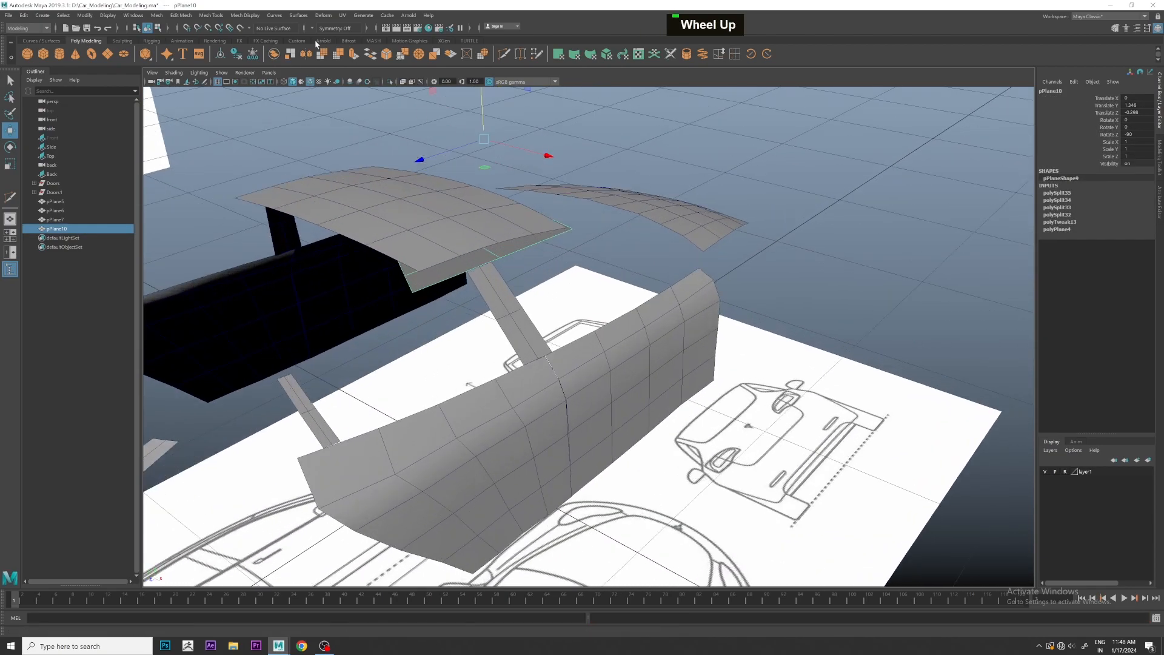
click(230, 53)
click(253, 53)
- Move the window plane sideways to Translate X 0.712 so it meets the front door's top edge
drag(546, 244, 693, 307)
alt+scroll(718, 310, up, 3)
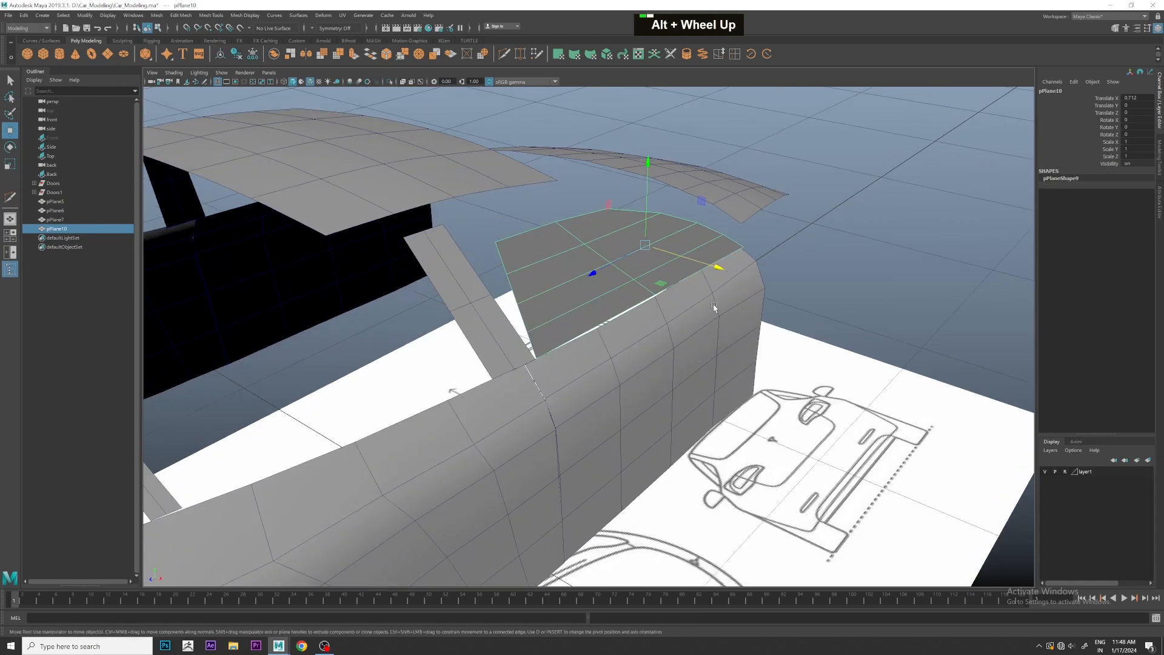
alt+middle_drag(718, 309, 751, 355)
alt+scroll(747, 349, up, 3)
alt+drag(745, 345, 634, 400)
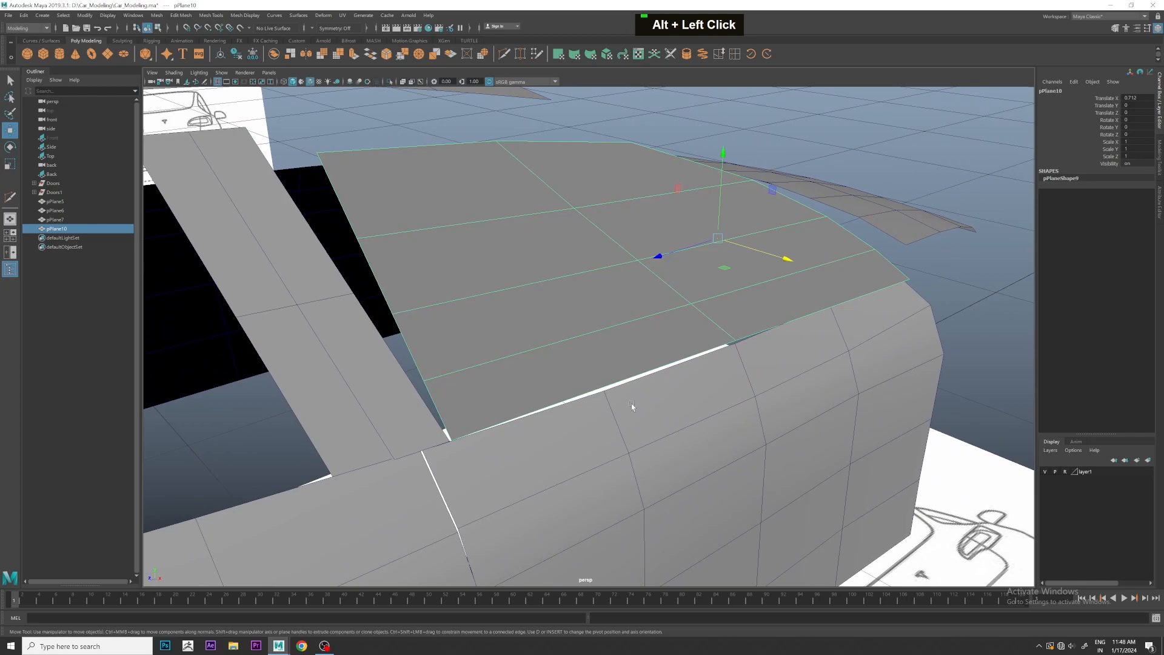
scroll(835, 336, down, 3)
alt+drag(835, 336, 546, 291)
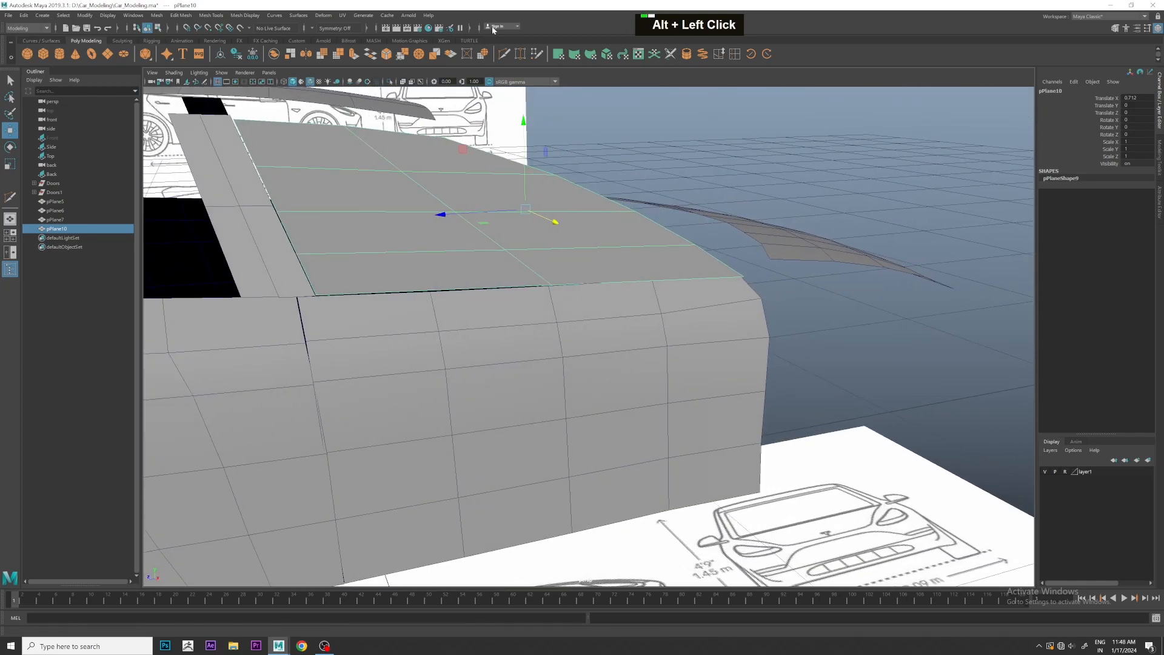
- Add two crosswise edge loops to the window, one on each side of the existing crosswise loop
key(y)
ctrl+middle_click(430, 174)
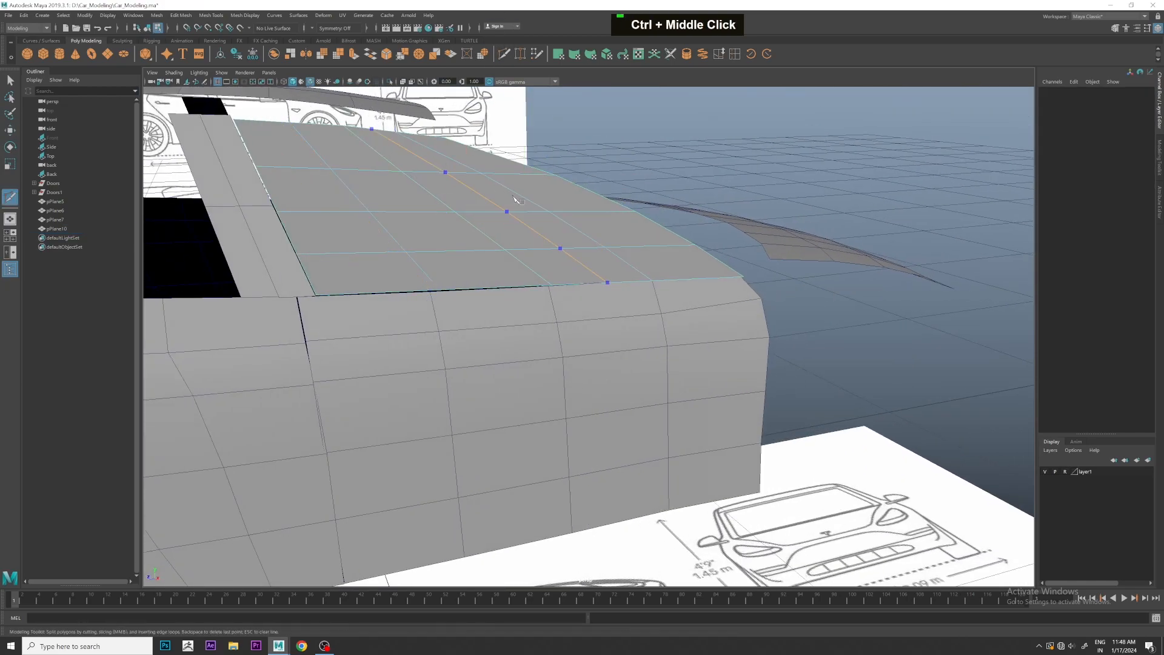
scroll(510, 197, down, 2)
alt+drag(567, 255, 600, 273)
scroll(600, 273, up, 1)
right_drag(599, 273, 646, 235)
scroll(646, 236, up, 3)
scroll(626, 253, down, 1)
key(w)
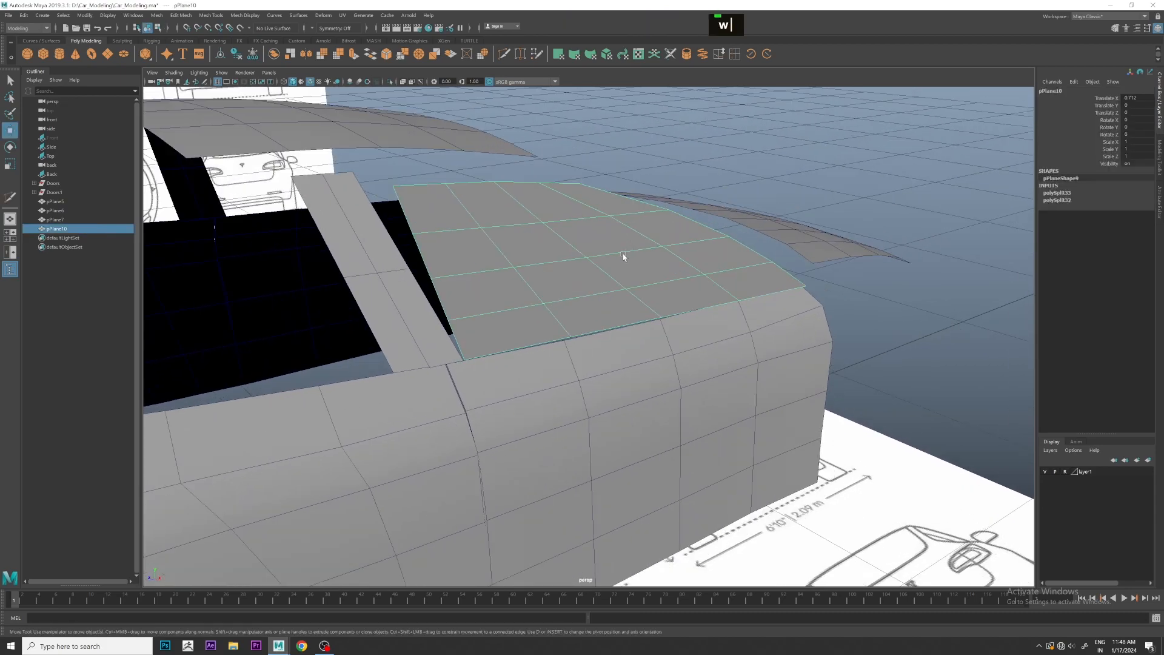
- Select the window's top edges and pull them inward along X toward the roof panel
alt+drag(626, 253, 592, 288)
alt+middle_drag(591, 288, 645, 277)
alt+scroll(705, 315, up, 2)
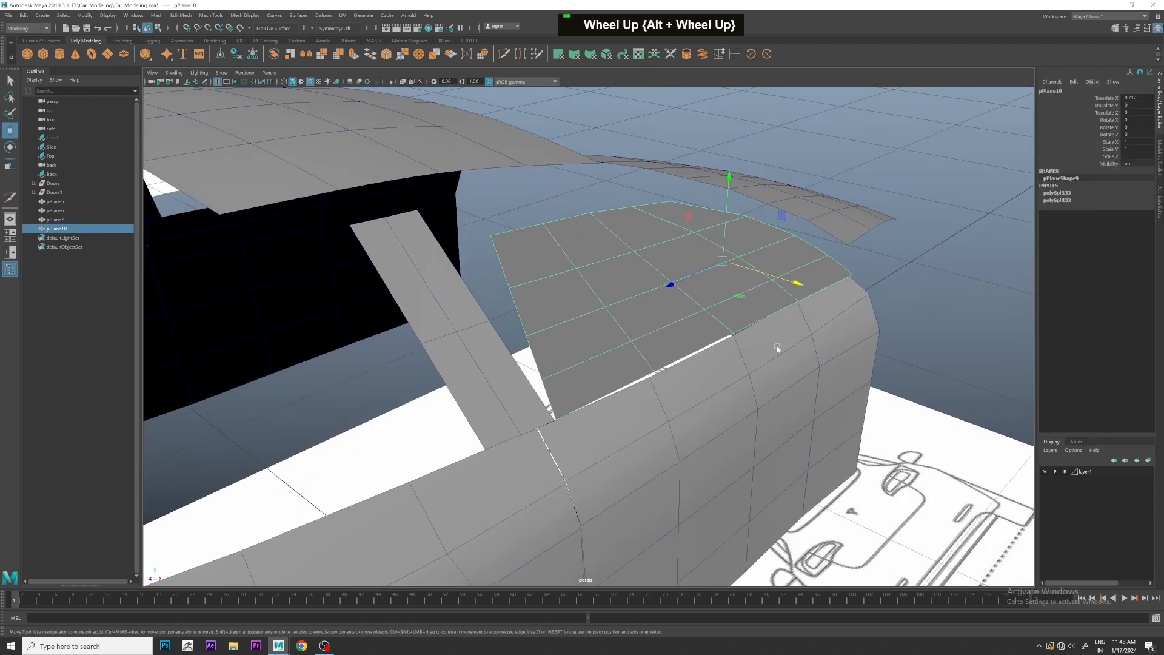
alt+middle_drag(772, 347, 696, 333)
alt+drag(696, 333, 449, 190)
right_click(407, 197)
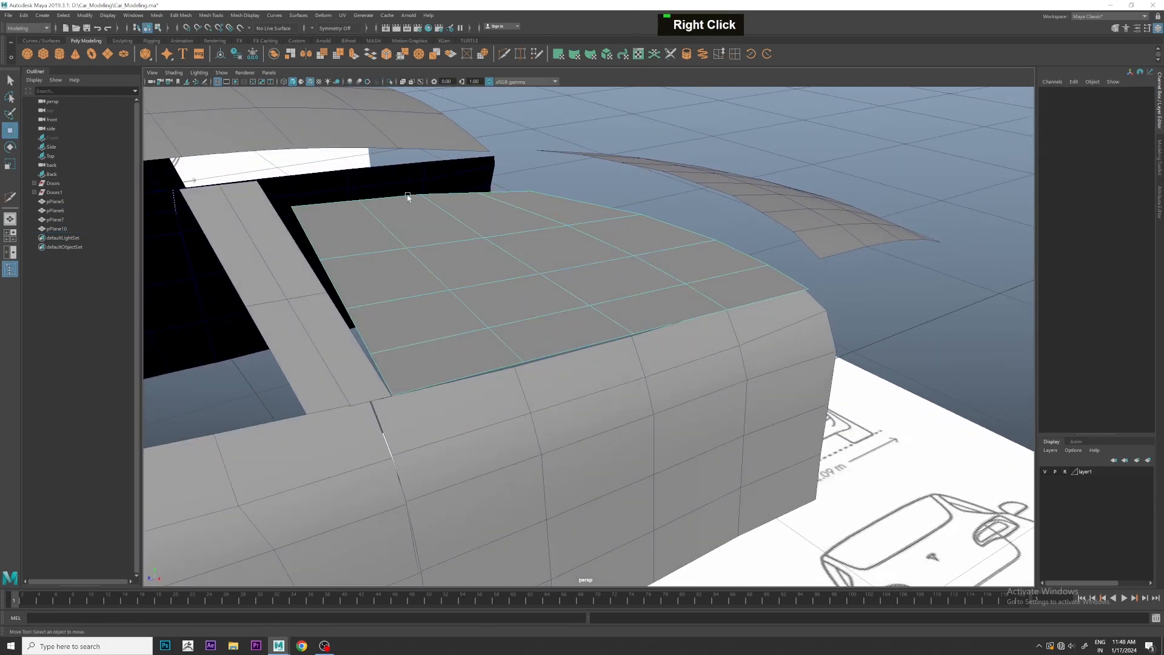
click(330, 205)
shift+click(494, 197)
click(345, 203)
shift+double_click(498, 192)
alt+drag(511, 203, 607, 237)
drag(697, 274, 615, 249)
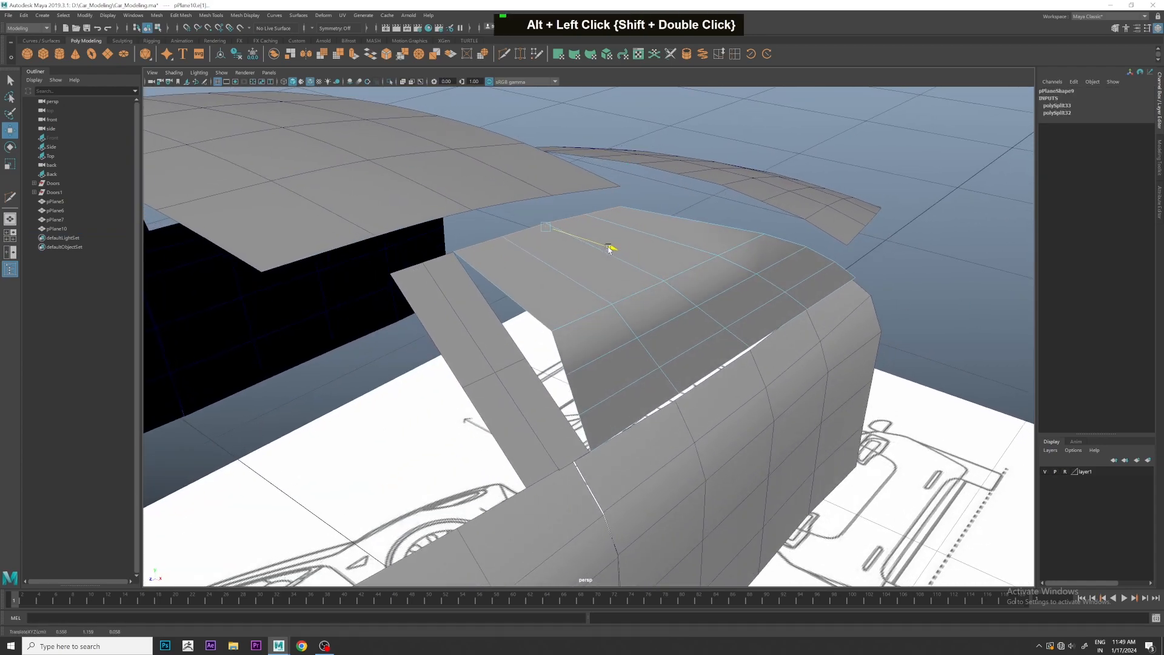
- Switch to the front-facing view and hide the Back reference image plane
alt+drag(782, 263, 769, 291)
alt+middle_drag(768, 291, 750, 360)
scroll(416, 406, up, 1)
key(space)
key(space)
alt+middle_drag(546, 364, 584, 408)
scroll(585, 408, up, 2)
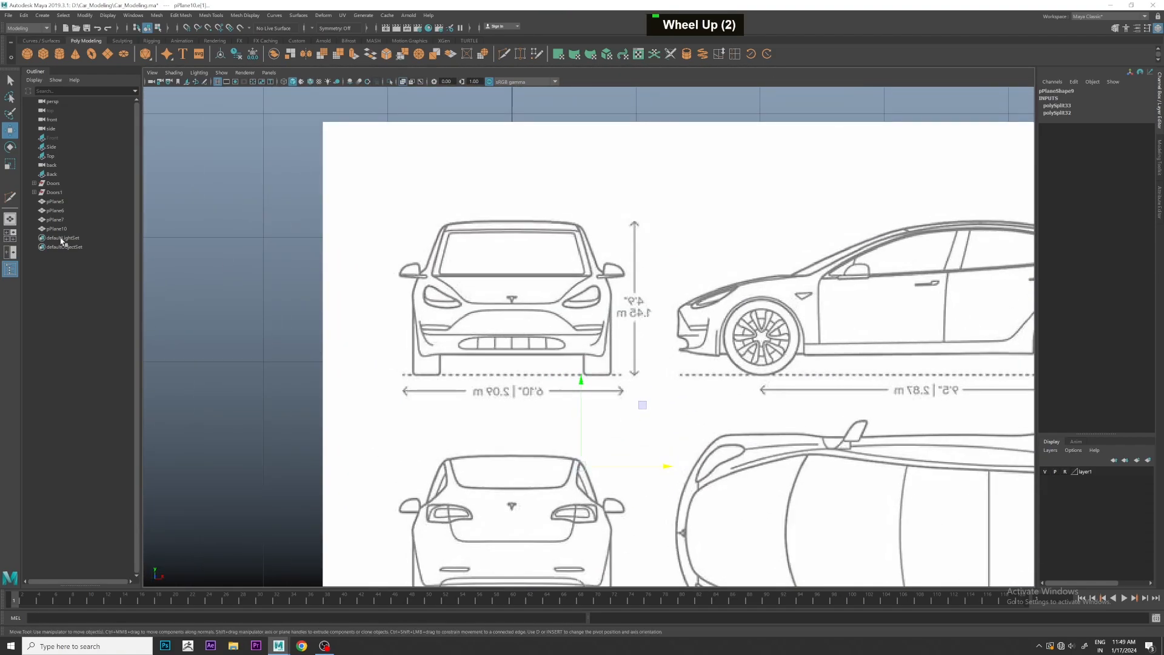
click(61, 167)
double_click(61, 174)
key(h)
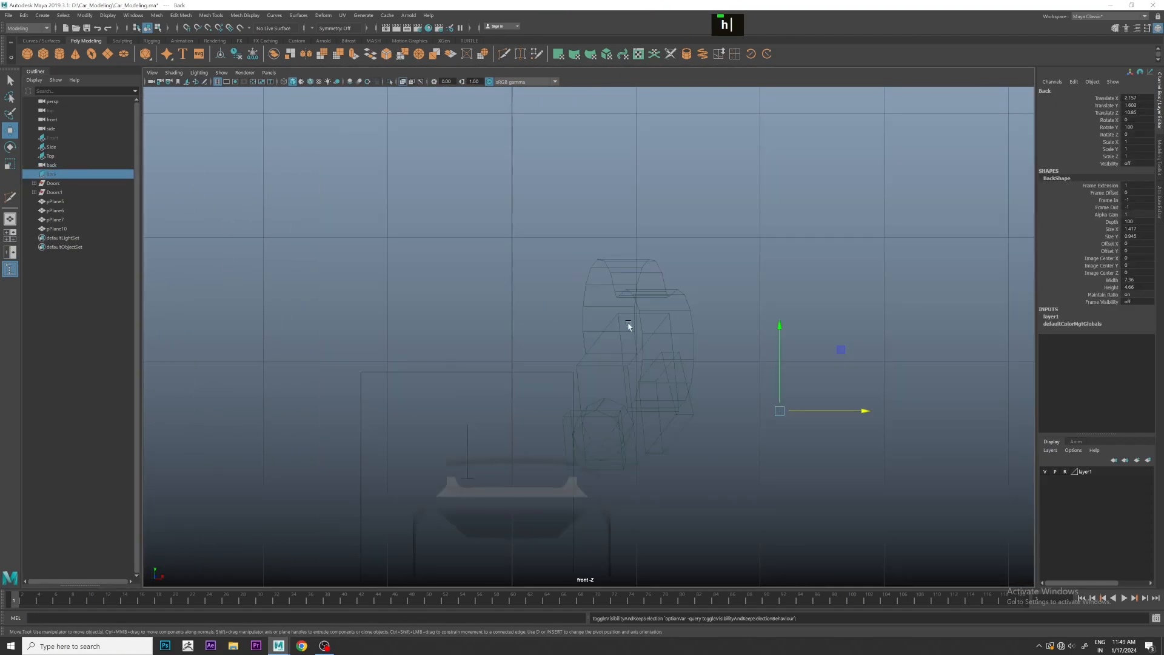
- Unhide the Front reference image plane in the front-facing view
click(63, 138)
key(h)
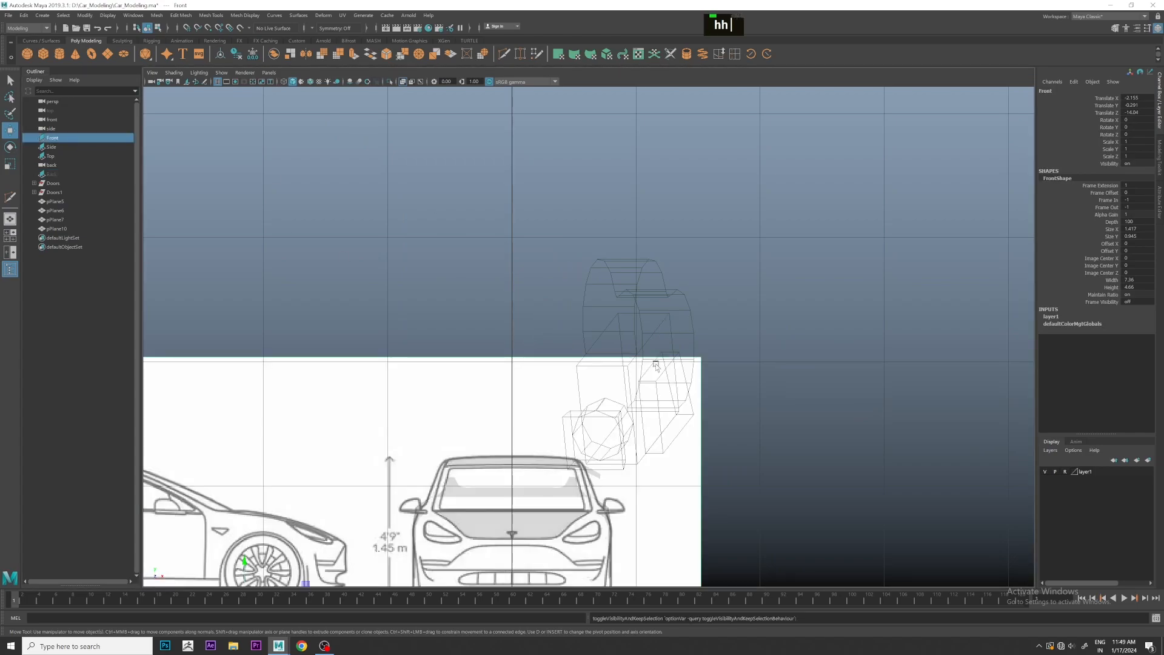
scroll(542, 338, up, 3)
alt+middle_drag(582, 316, 605, 350)
scroll(614, 284, up, 1)
scroll(605, 350, up, 1)
click(607, 311)
- Select the window's upper inner lengthwise edge loop and pull it inward along X to match the front blueprint
key(space)
key(space)
key(space)
right_drag(917, 220, 910, 195)
double_click(900, 220)
drag(982, 210, 944, 200)
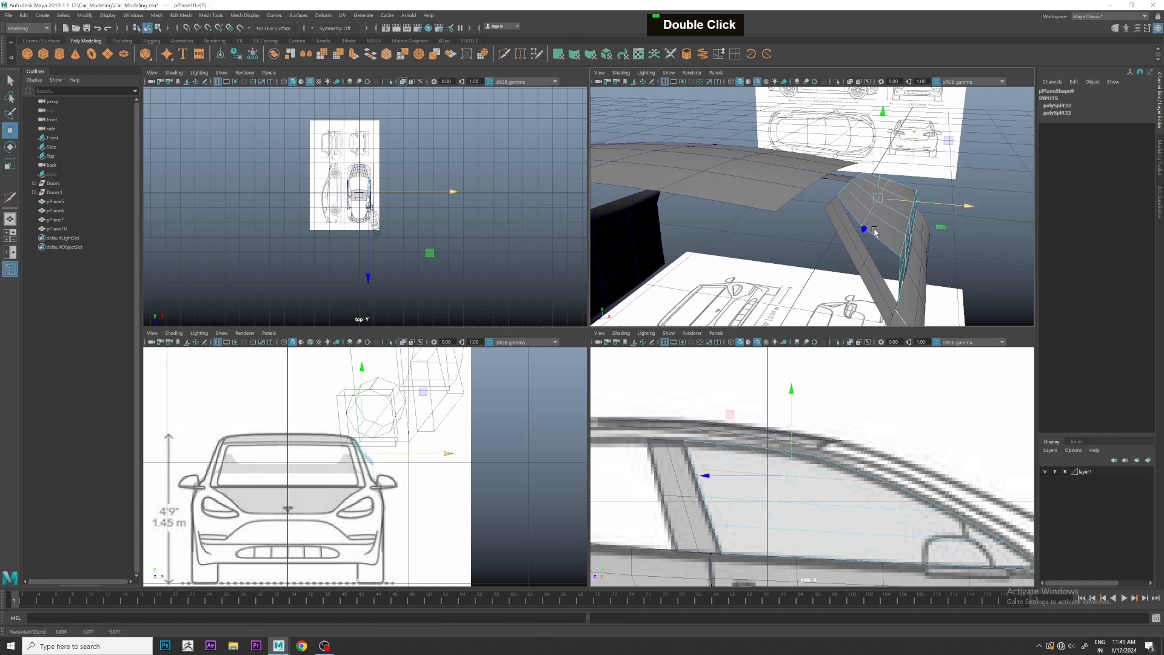
scroll(419, 489, up, 2)
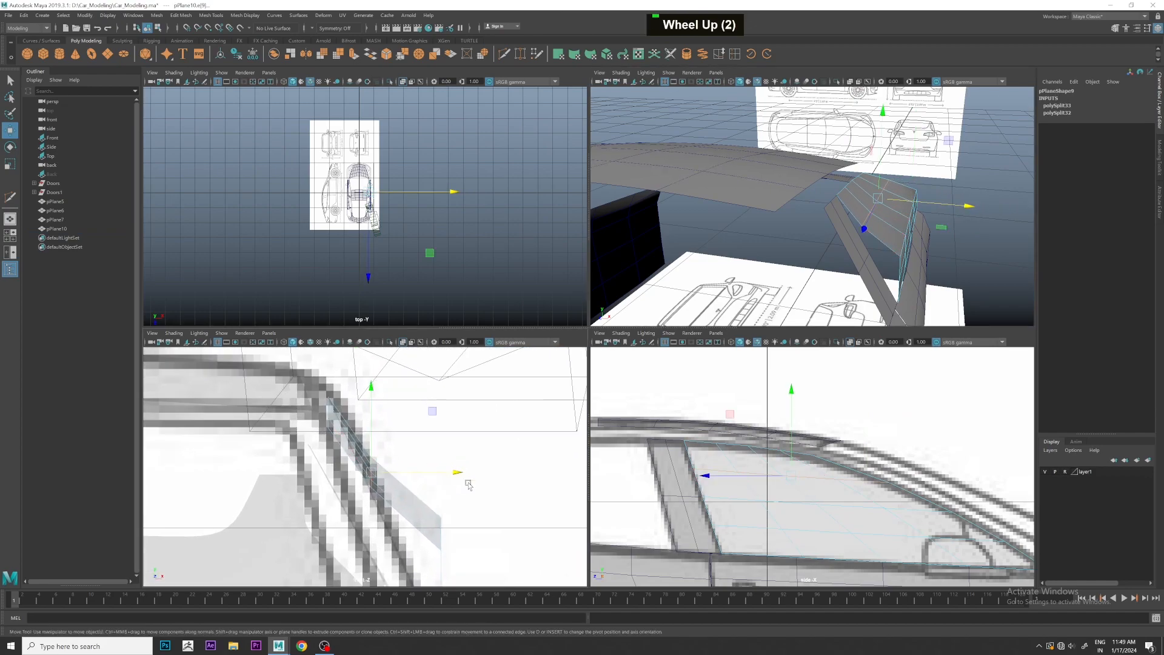
drag(460, 474, 452, 473)
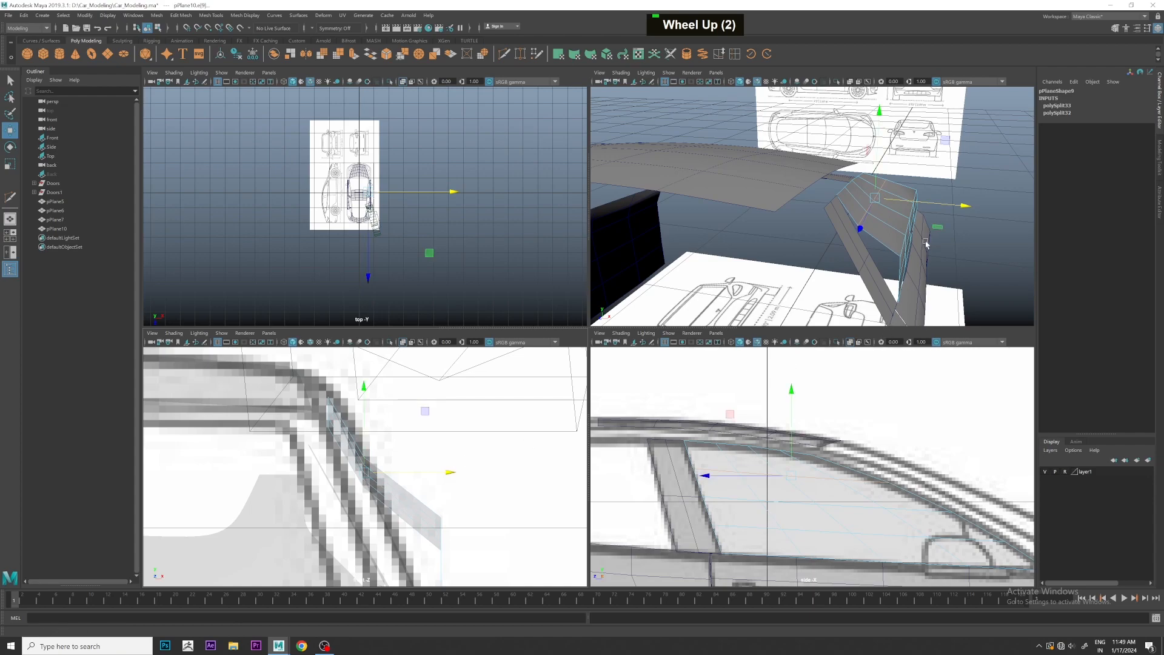
- Pull the window's lower inner lengthwise edge loops inward along X so its profile follows the pillar line in the front blueprint
right_click(902, 246)
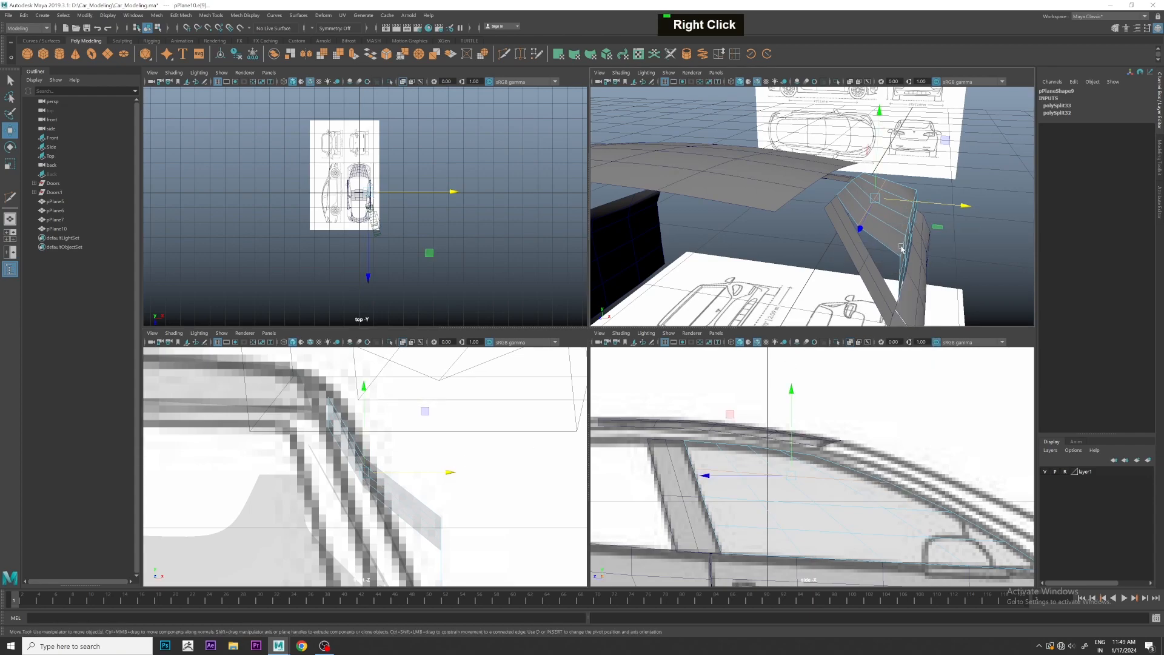
double_click(904, 244)
click(897, 246)
drag(1002, 227, 979, 225)
click(902, 263)
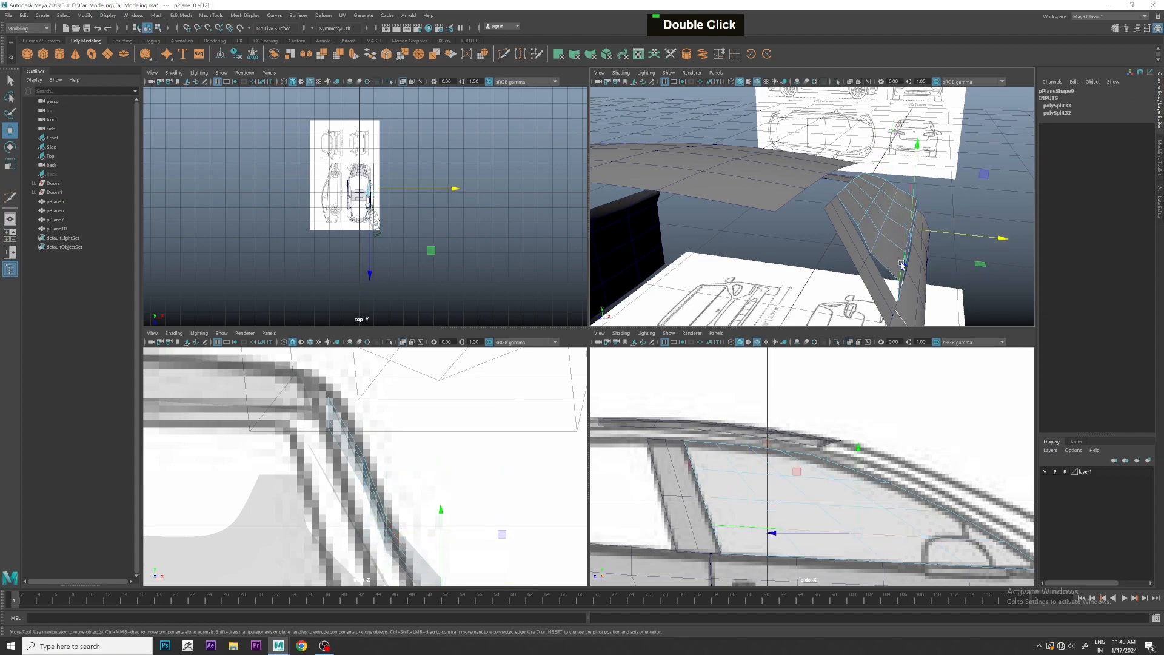
key(space)
key(space)
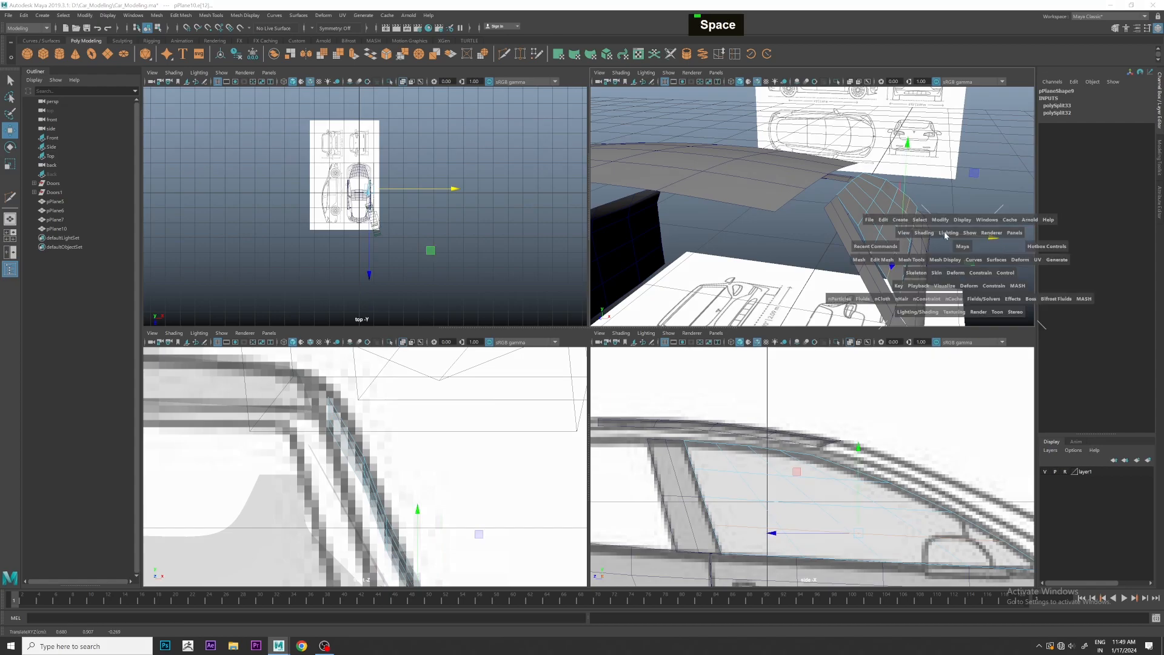
- In the enlarged perspective view, refine the window's lengthwise edge loops along X to smooth its curve down to the door
key(space)
key(space)
alt+drag(893, 244, 868, 252)
alt+middle_drag(868, 252, 959, 295)
alt+drag(959, 295, 865, 279)
alt+middle_drag(865, 278, 837, 354)
alt+drag(837, 355, 819, 301)
alt+middle_drag(818, 302, 767, 300)
double_click(707, 263)
alt+drag(706, 263, 778, 320)
alt+scroll(771, 287, up, 2)
double_click(703, 419)
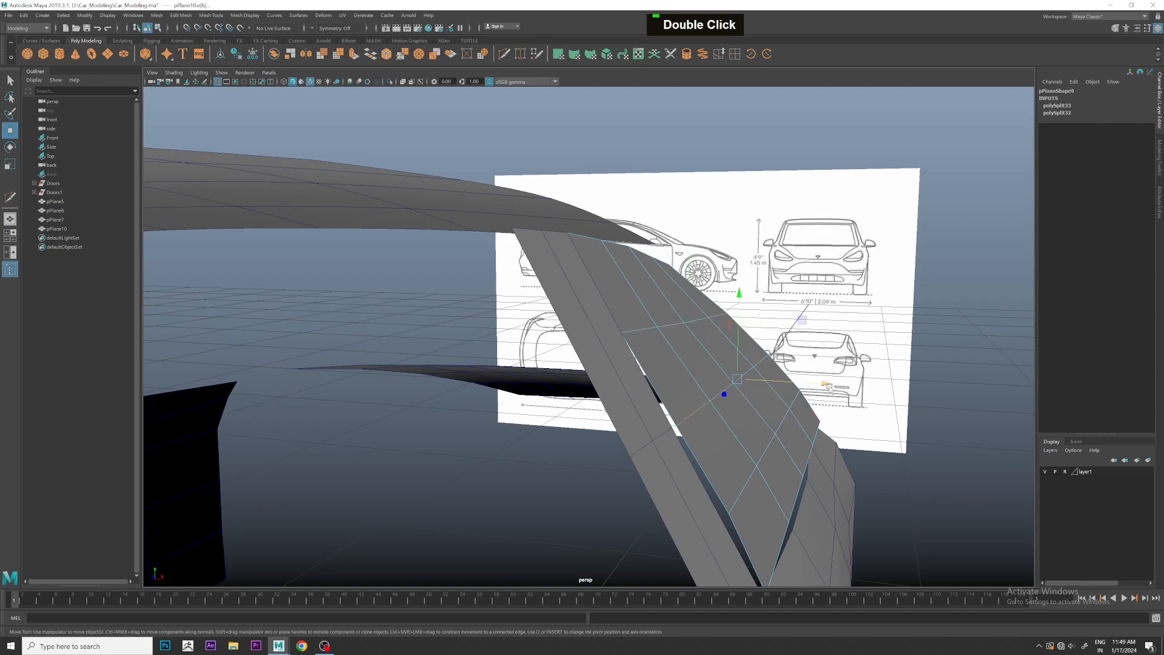
double_click(752, 476)
drag(869, 439, 879, 374)
scroll(861, 436, down, 2)
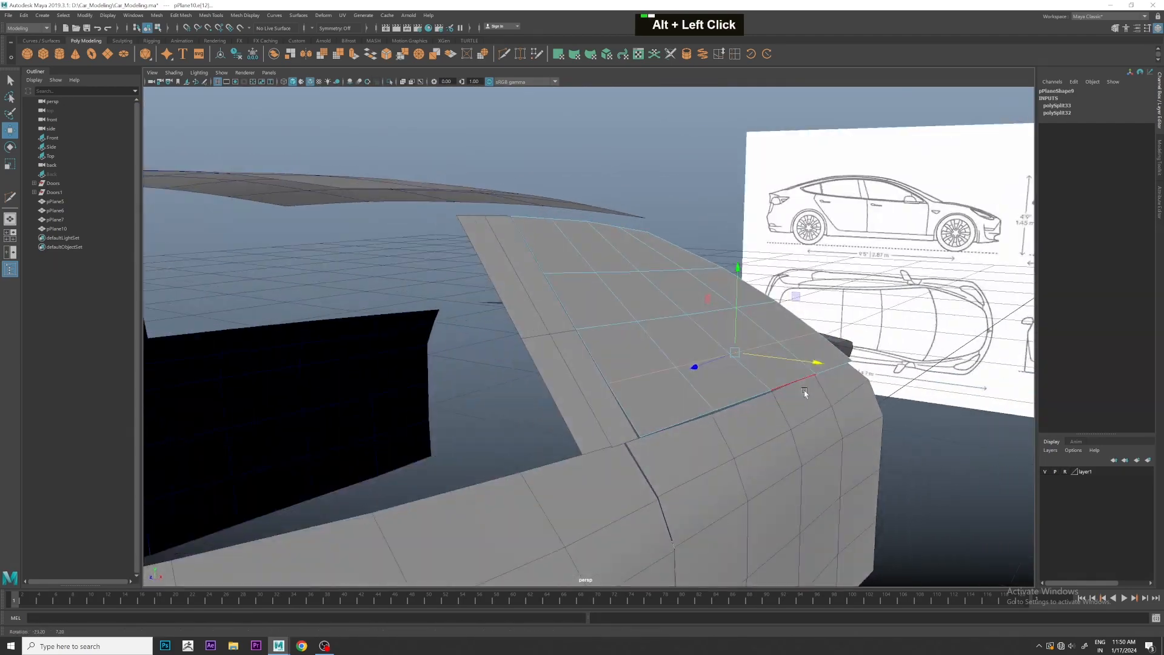
scroll(879, 375, up, 2)
shift+click(666, 466)
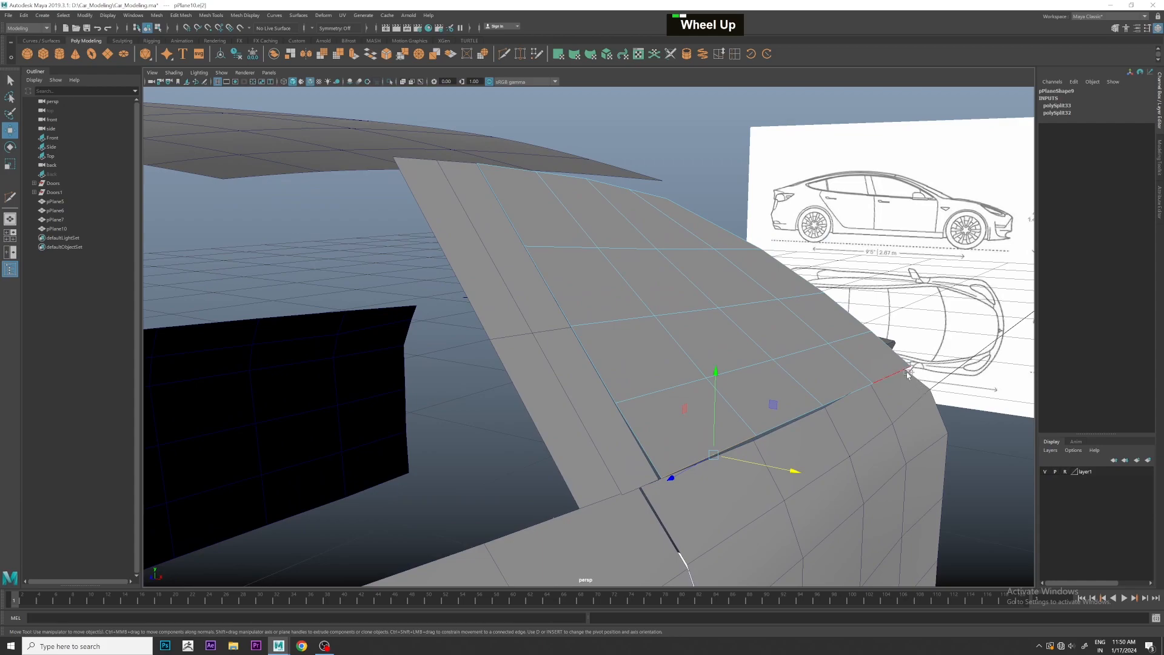
shift+click(875, 403)
key(ctrl+z)
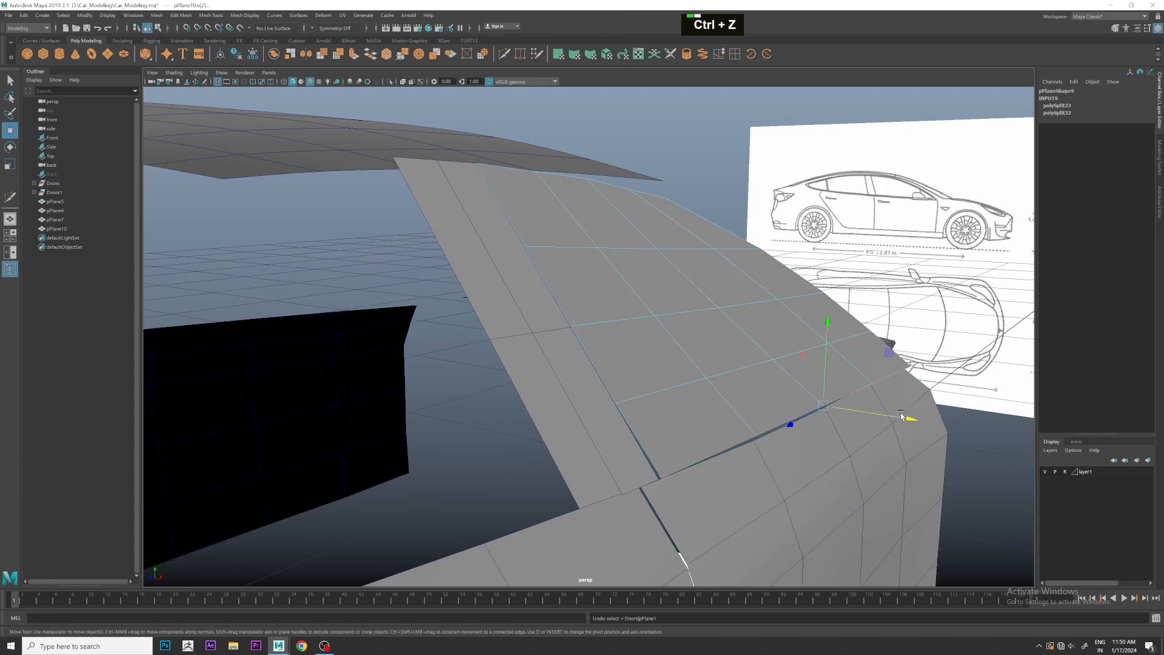
key(space)
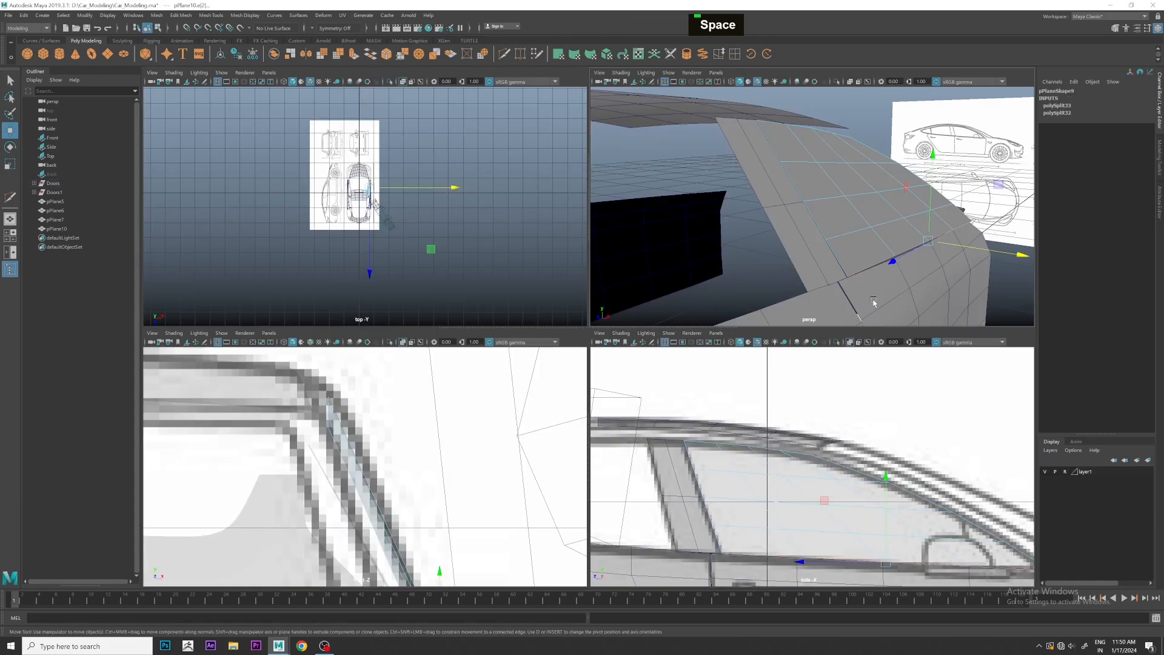
key(ctrl+z)
- Switch to the top view and hide the persp camera that covers the window
key(space)
key(space)
scroll(667, 311, up, 2)
key(space)
scroll(730, 303, up, 4)
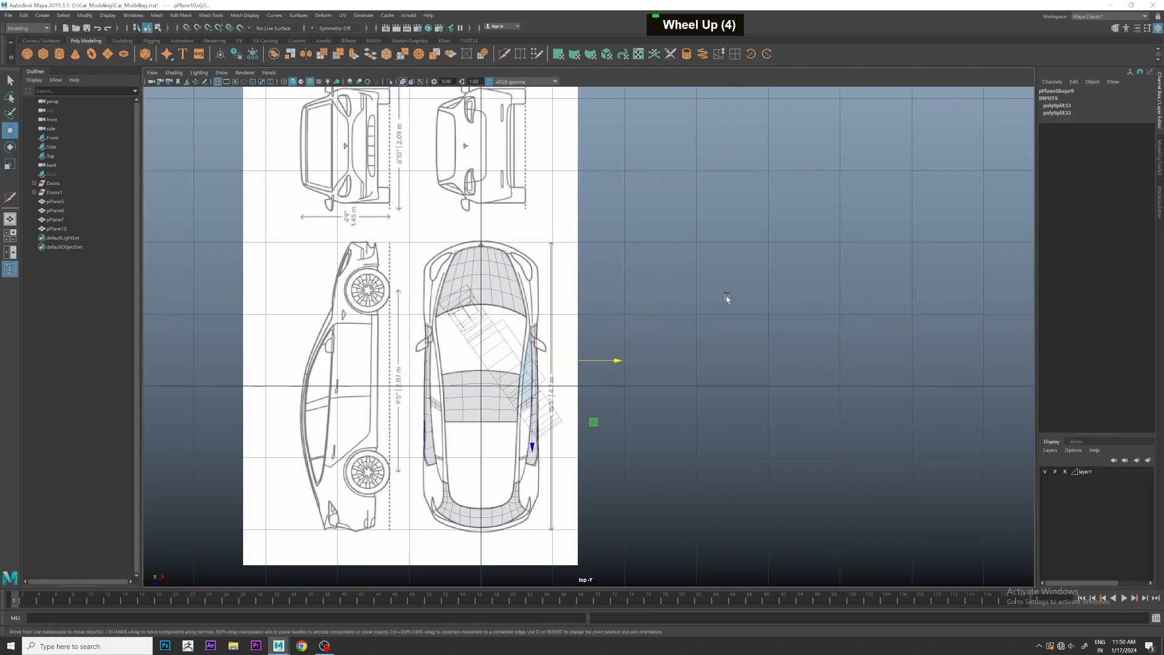
scroll(551, 362, up, 2)
scroll(685, 262, up, 3)
alt+middle_click(675, 263)
alt+scroll(705, 224, up, 1)
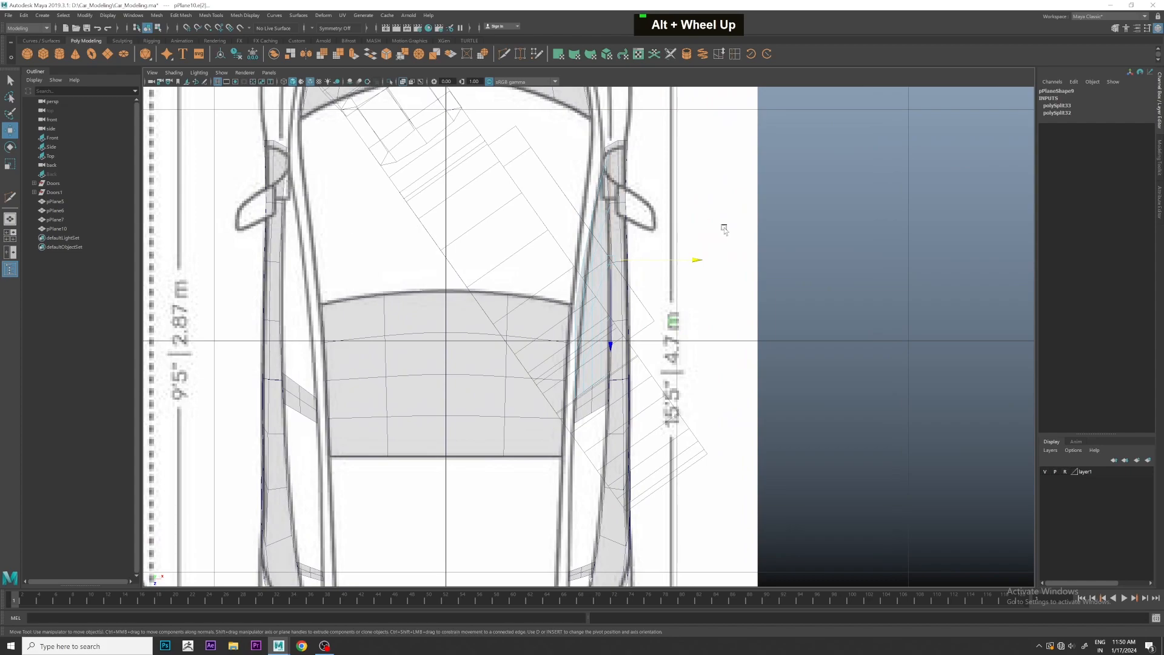
scroll(503, 212, up, 2)
click(55, 101)
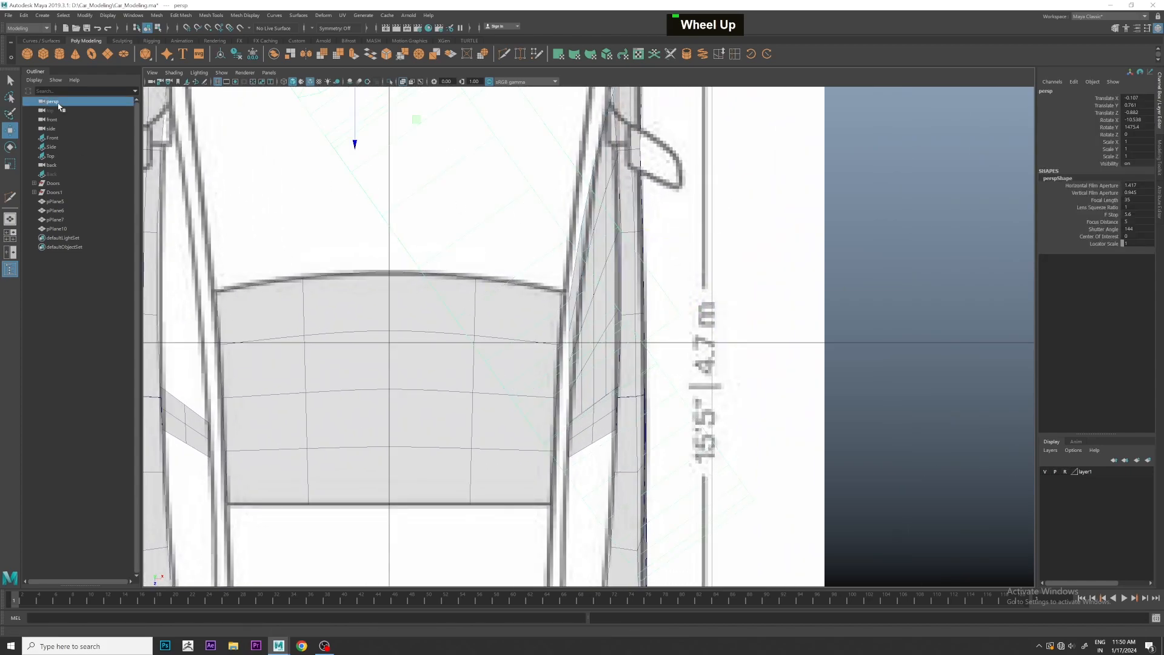
key(h)
scroll(679, 246, down, 8)
scroll(633, 249, up, 6)
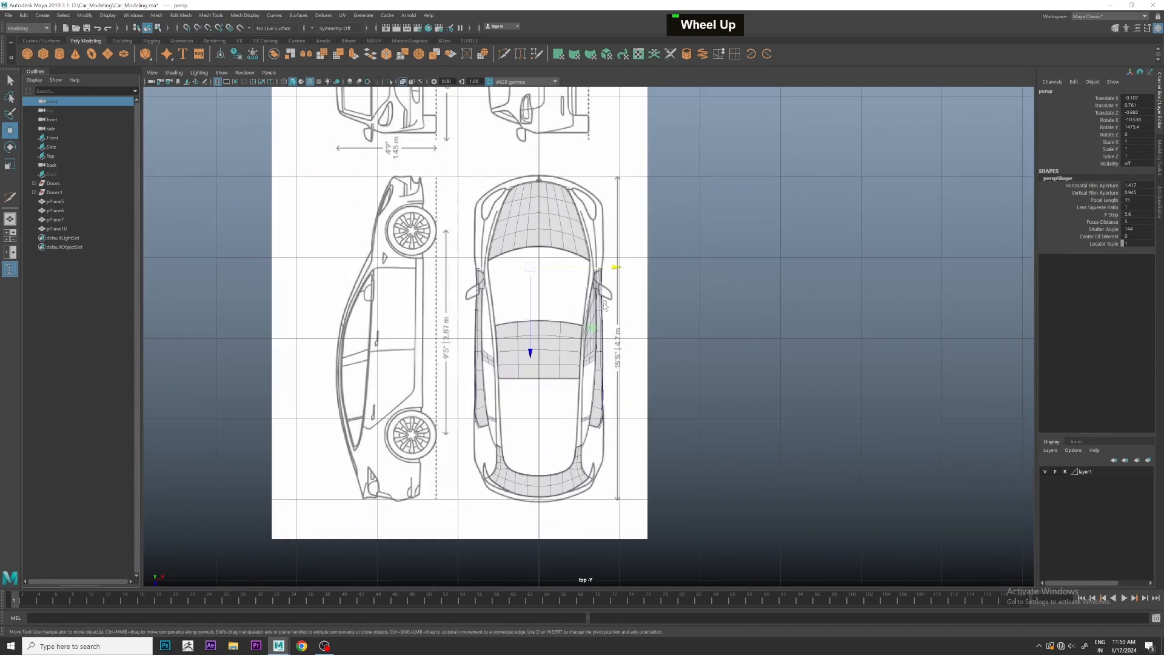
- Select the window's rear-edge vertices in the top view and move them along Z onto the pillar's front edge
click(600, 301)
scroll(600, 301, up, 5)
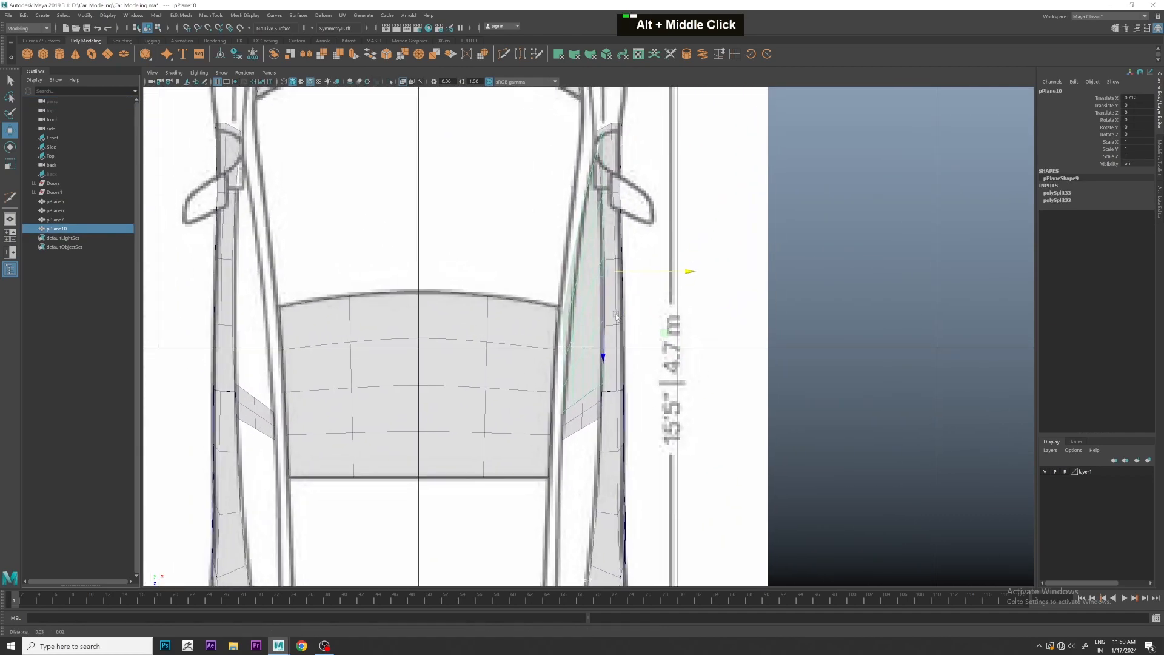
scroll(544, 360, up, 5)
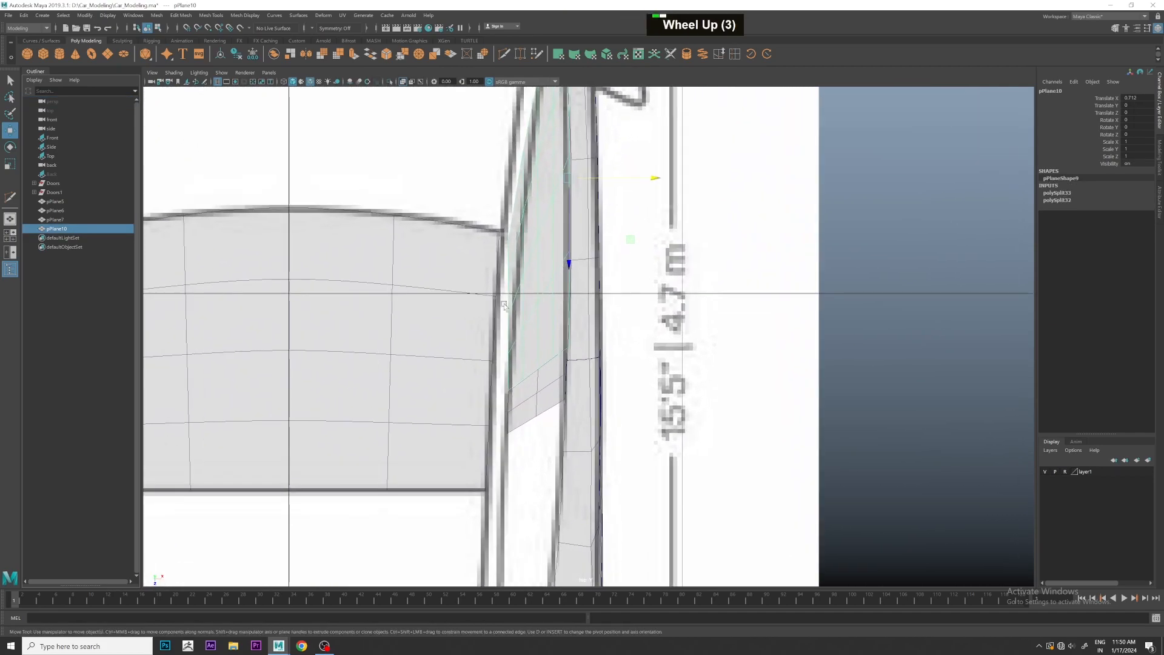
right_click(510, 386)
scroll(511, 387, up, 1)
click(509, 389)
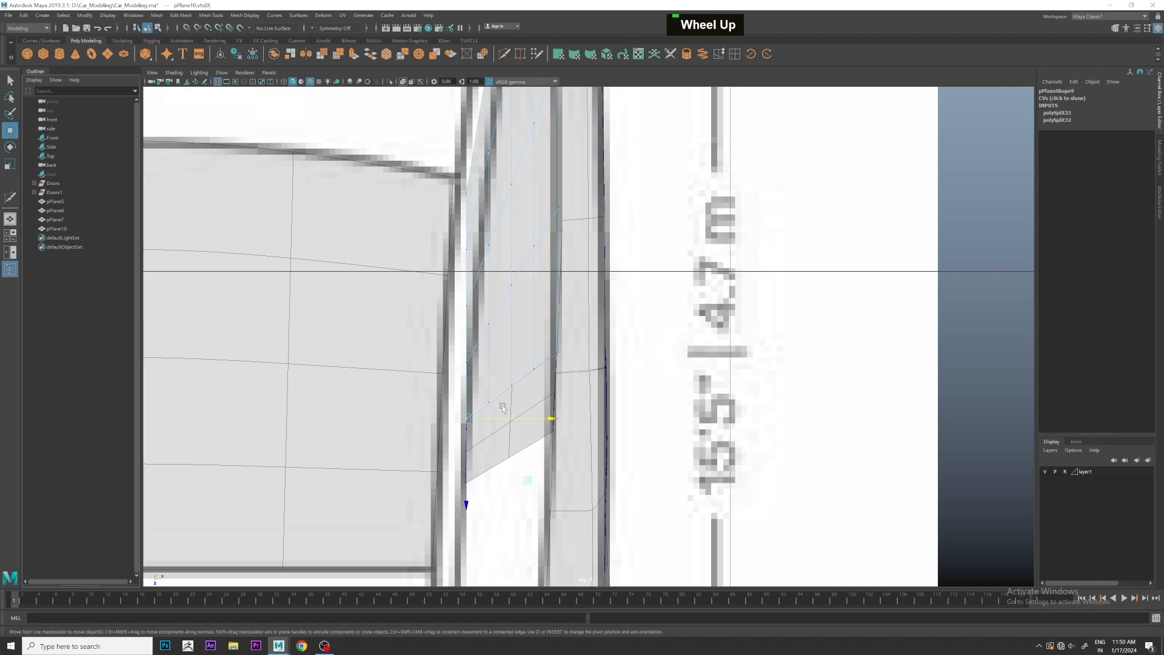
alt+middle_drag(509, 389, 548, 378)
scroll(560, 387, up, 2)
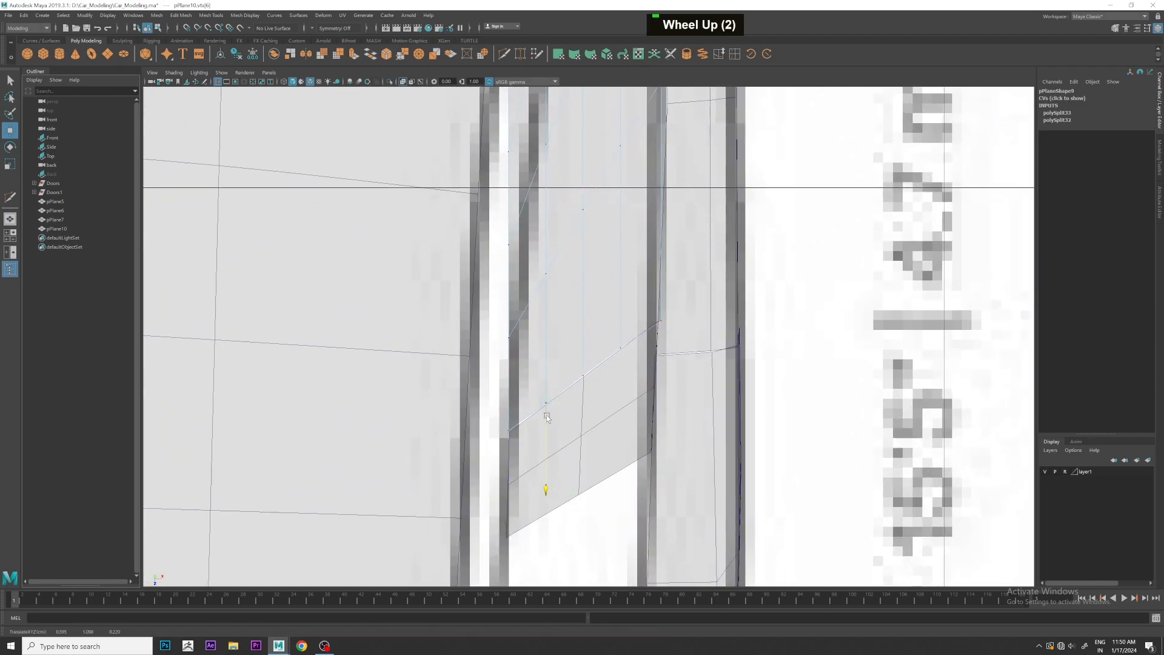
- Add two edge loops to the door pillar with Multi-Cut, one on each side of its existing lengthwise loop
click(572, 440)
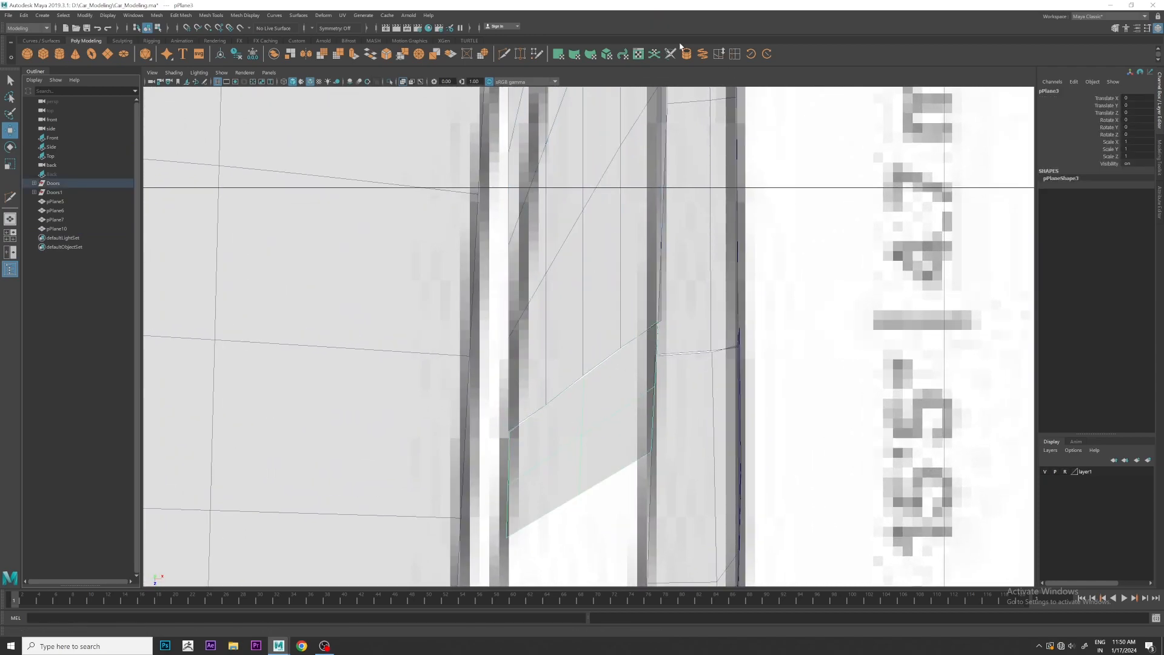
click(505, 56)
ctrl+middle_click(571, 408)
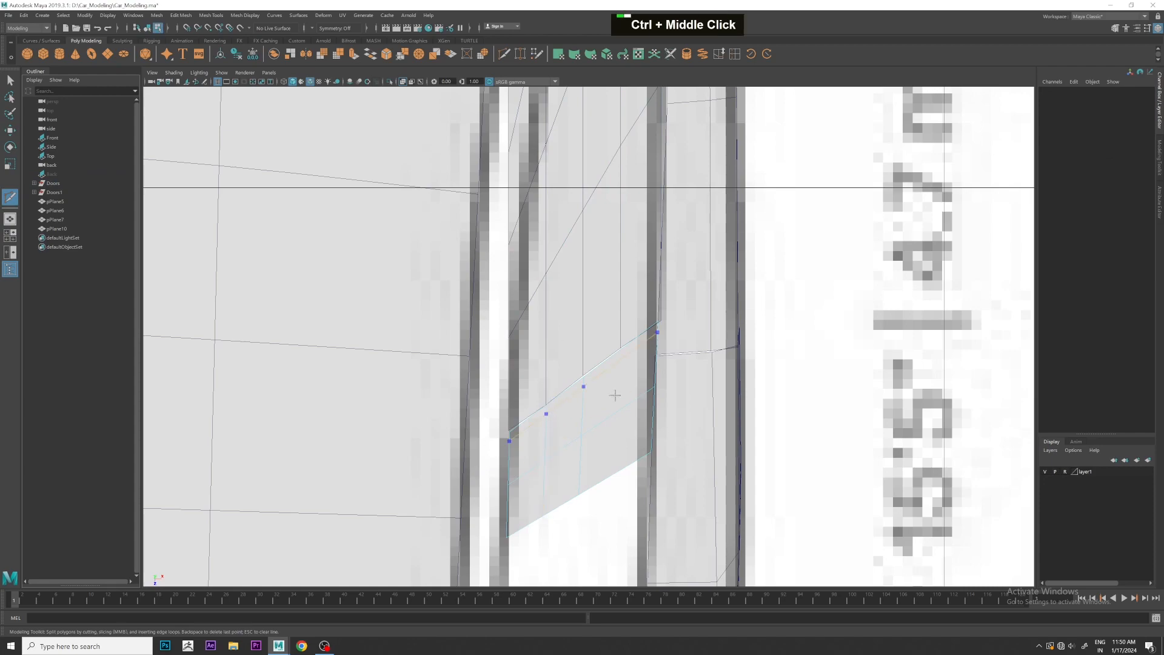
scroll(622, 384, up, 3)
key(w)
- Move the middle vertices where the window meets the pillar along Z to line up the two edges
right_click(567, 383)
right_drag(537, 364, 533, 364)
scroll(590, 338, up, 1)
drag(571, 370, 594, 394)
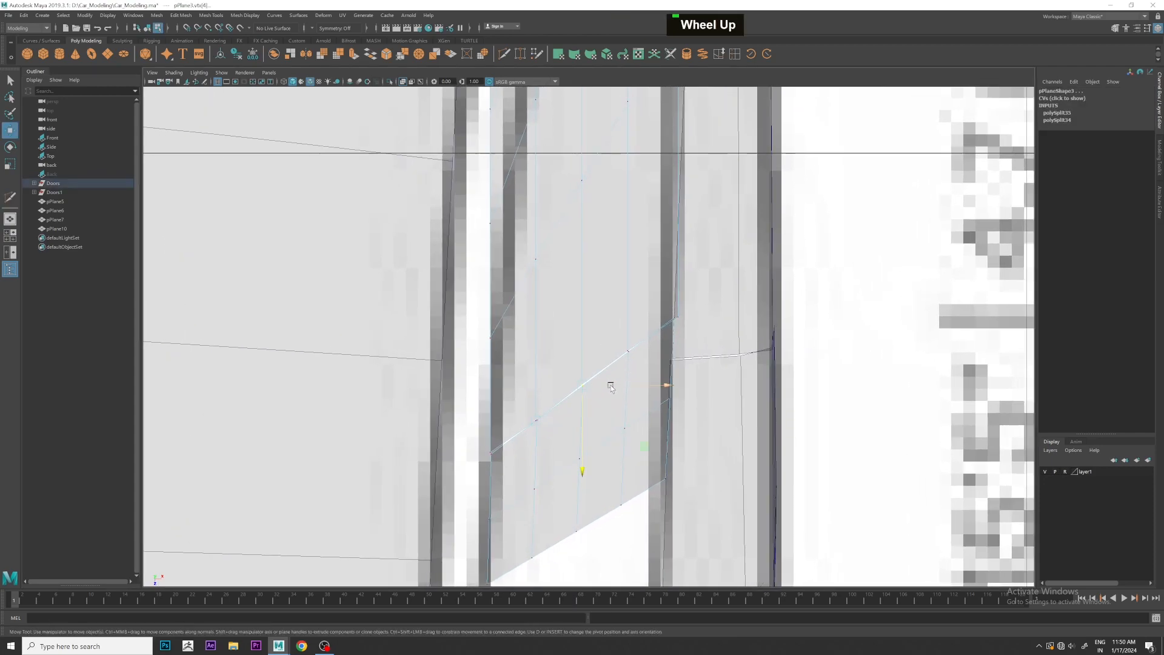
right_drag(610, 384, 661, 366)
click(844, 355)
- Shift the window's inner rear-edge vertices sideways along X to line up with the pillar's edge loops
click(597, 333)
right_drag(597, 333, 552, 330)
click(582, 386)
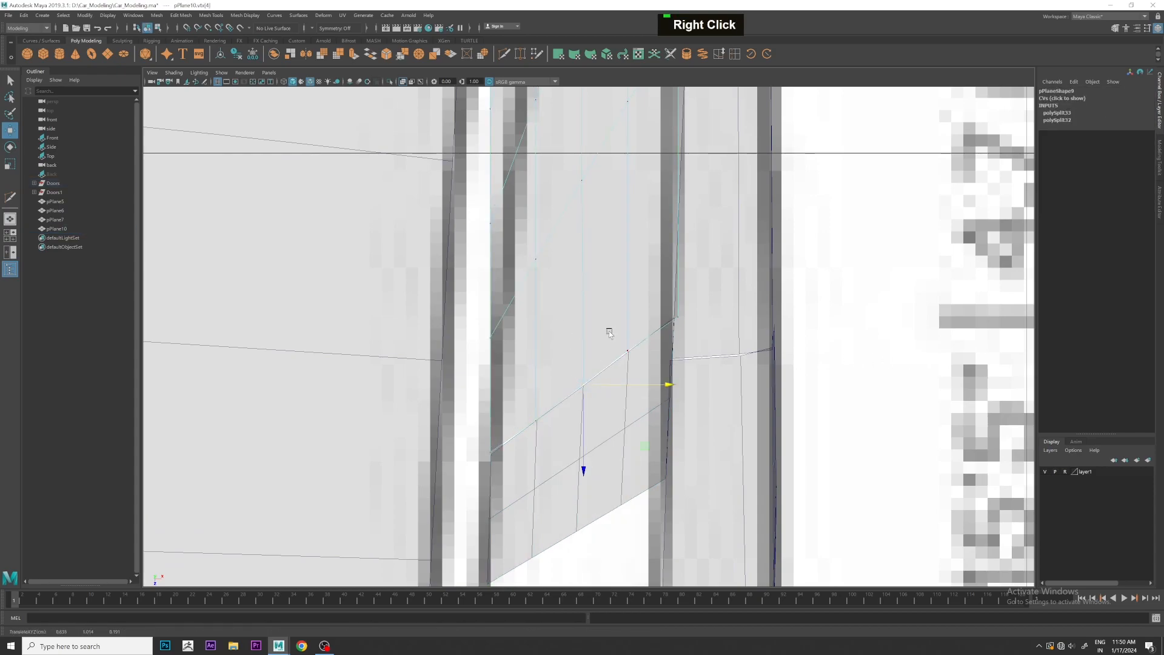
click(642, 350)
click(538, 415)
drag(597, 481, 598, 481)
alt+middle_drag(536, 450, 478, 343)
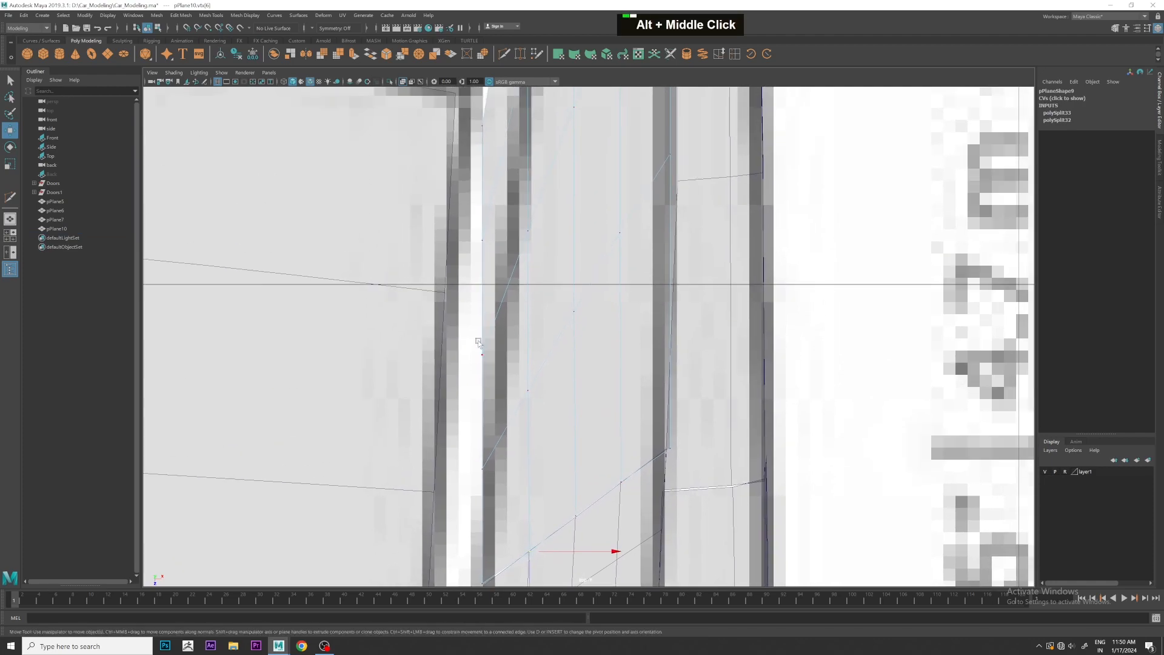
- Move the rear and middle vertices of the window's upper edge outward along X onto the top blueprint's window line
click(518, 363)
drag(476, 313, 539, 357)
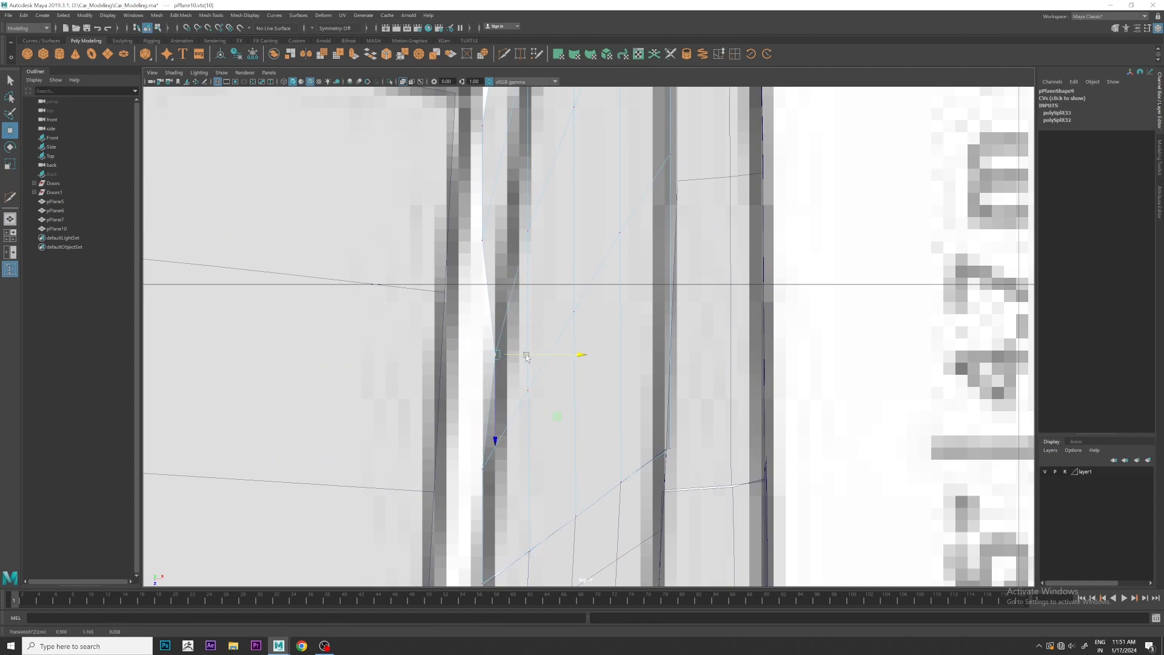
drag(464, 426, 539, 470)
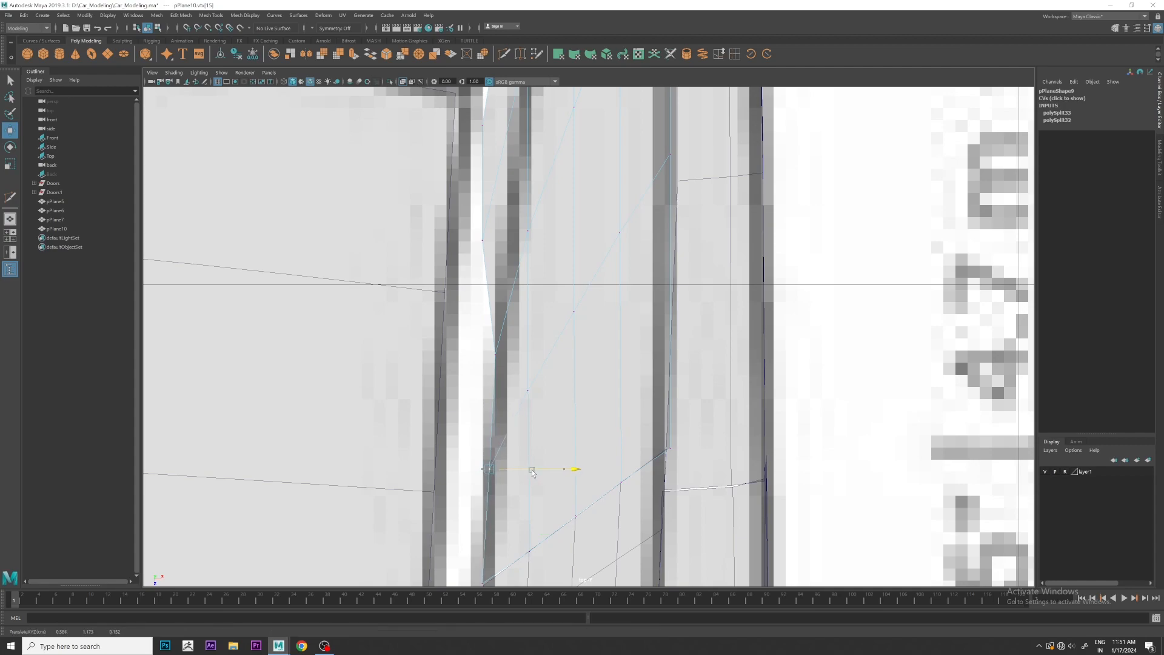
alt+middle_drag(529, 311, 496, 320)
drag(532, 323, 503, 326)
alt+middle_drag(511, 291, 498, 387)
drag(415, 292, 530, 313)
click(493, 306)
alt+middle_drag(530, 313, 504, 351)
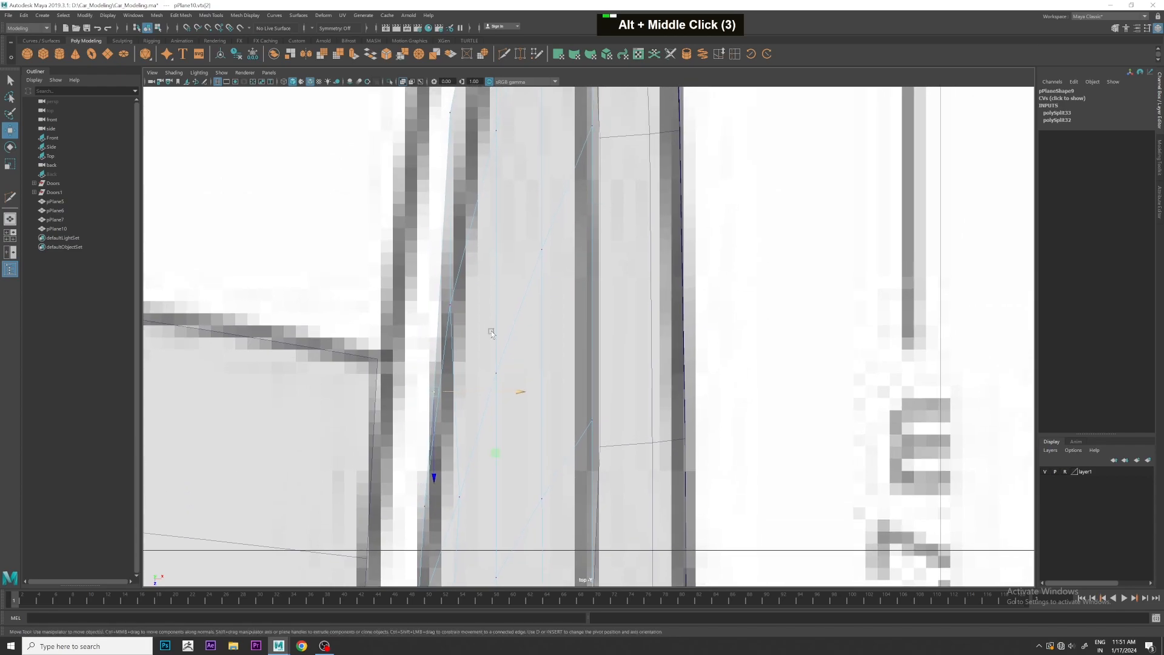
- Move the window's second row of vertices outward along X to keep even spacing below the upper edge
drag(504, 307, 512, 307)
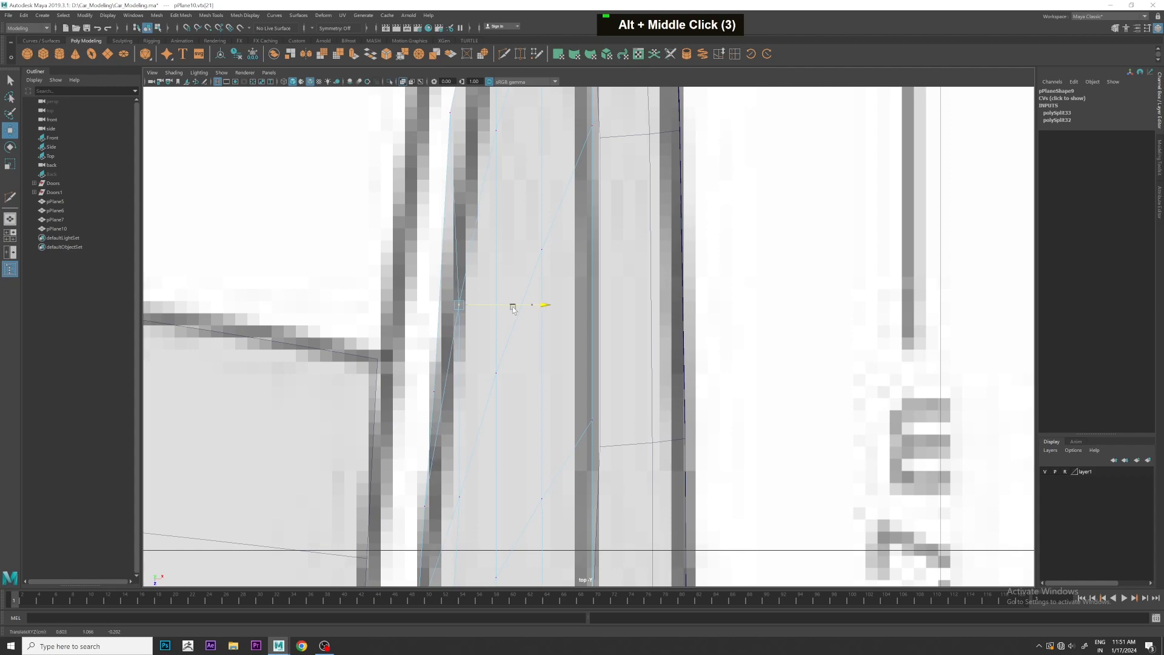
alt+middle_drag(494, 369, 502, 243)
click(468, 371)
click(523, 372)
alt+middle_drag(533, 393, 536, 298)
drag(513, 436, 520, 436)
alt+middle_drag(548, 462, 568, 341)
alt+middle_drag(557, 387, 549, 458)
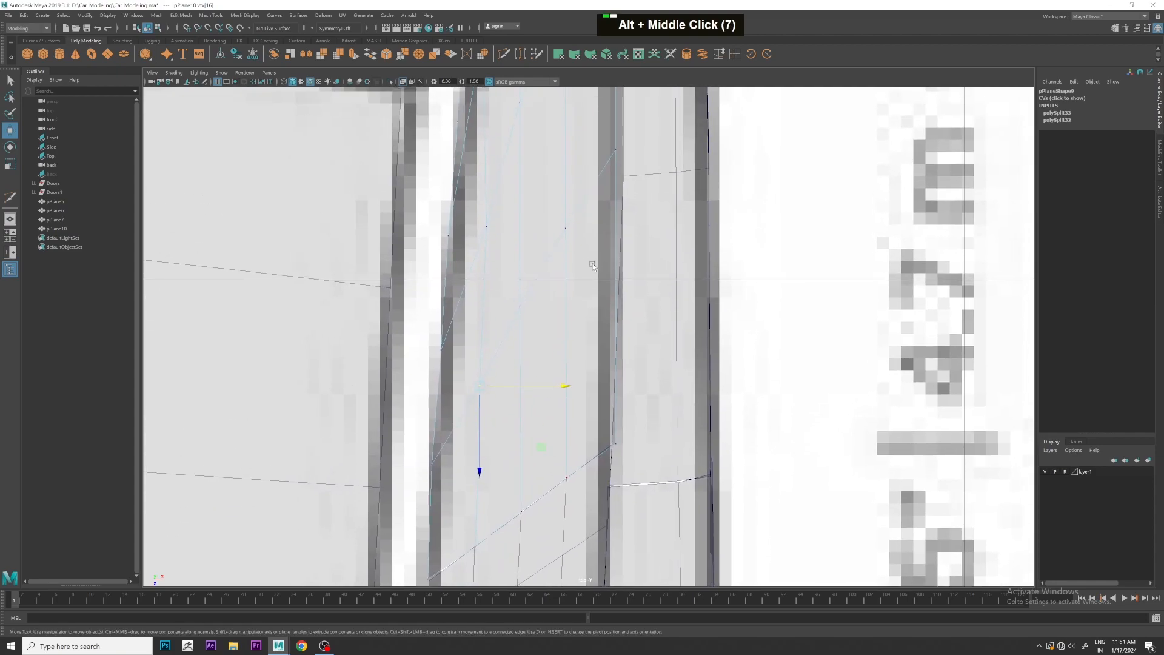
alt+middle_drag(589, 112, 557, 466)
- Move the window's forward upper vertices along X to follow the top blueprint's window line toward the side mirror
scroll(559, 273, down, 5)
scroll(551, 485, up, 3)
alt+scroll(544, 307, up, 5)
scroll(544, 308, up, 2)
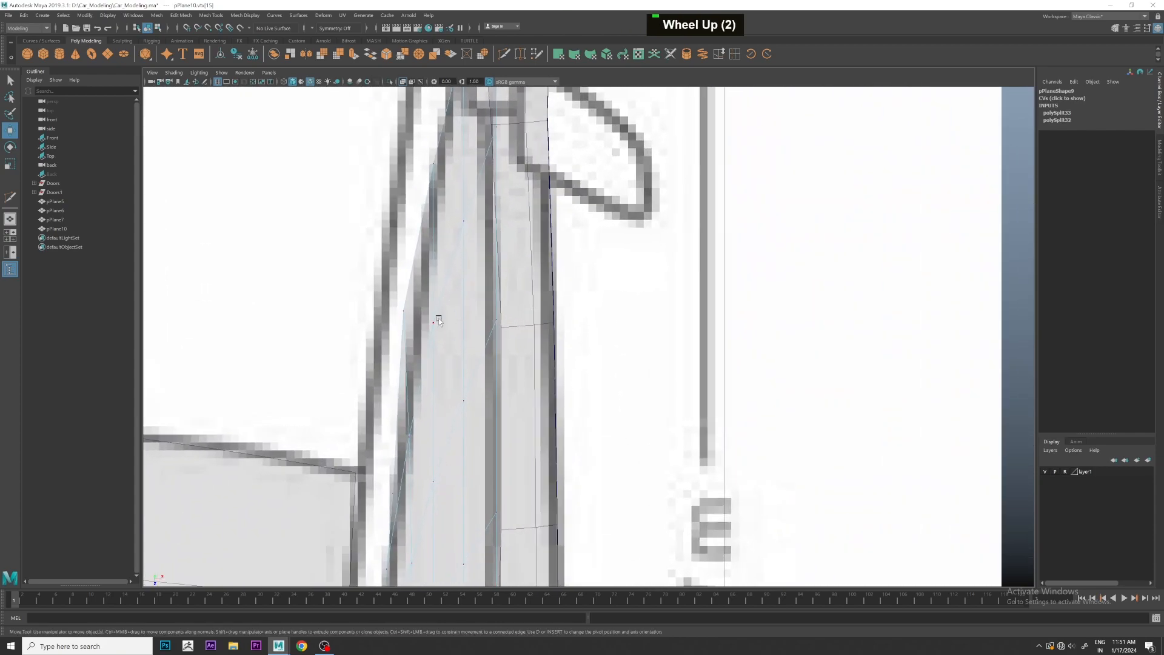
shift+click(477, 324)
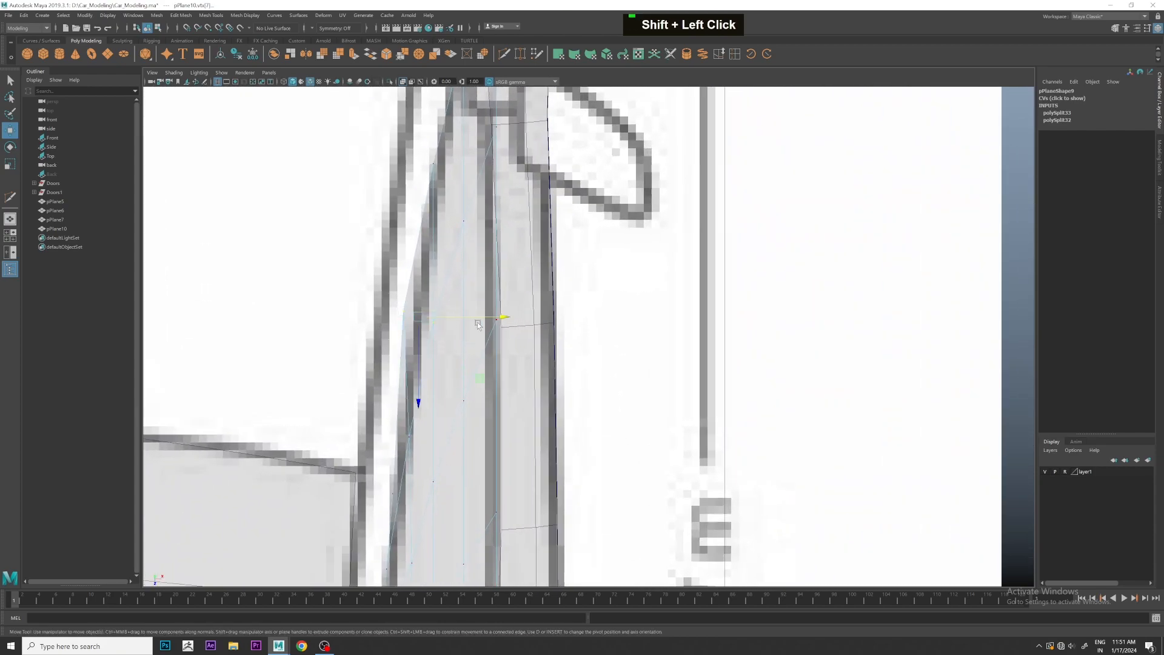
key(ctrl+z)
drag(483, 322, 510, 320)
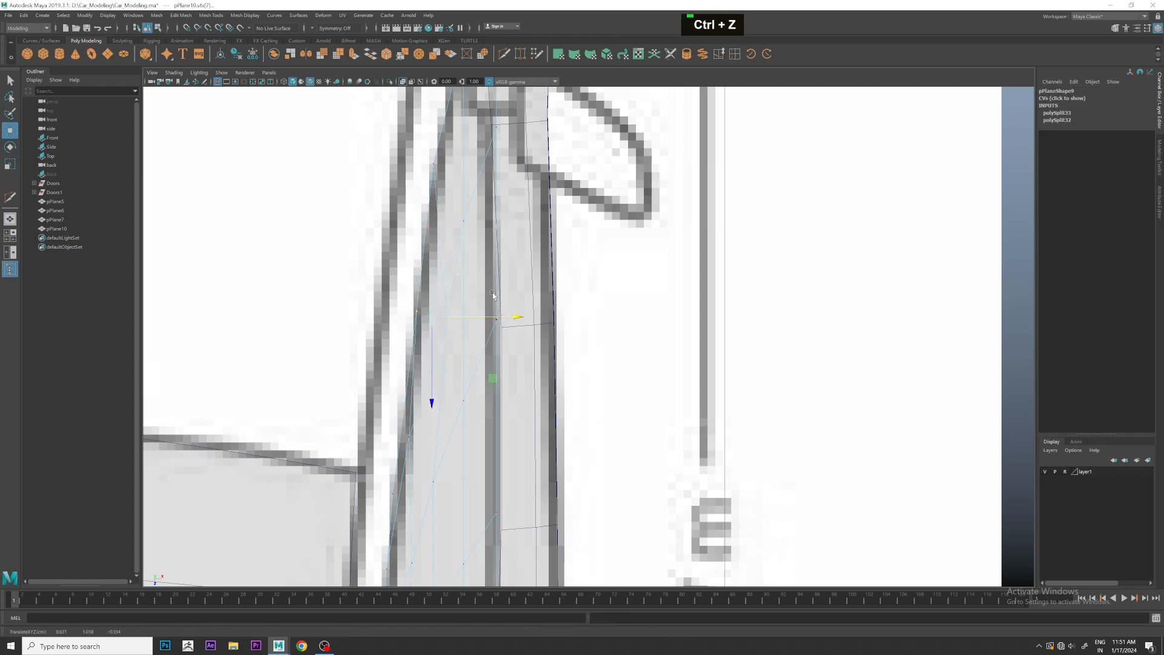
alt+middle_drag(496, 307, 462, 260)
drag(420, 195, 454, 194)
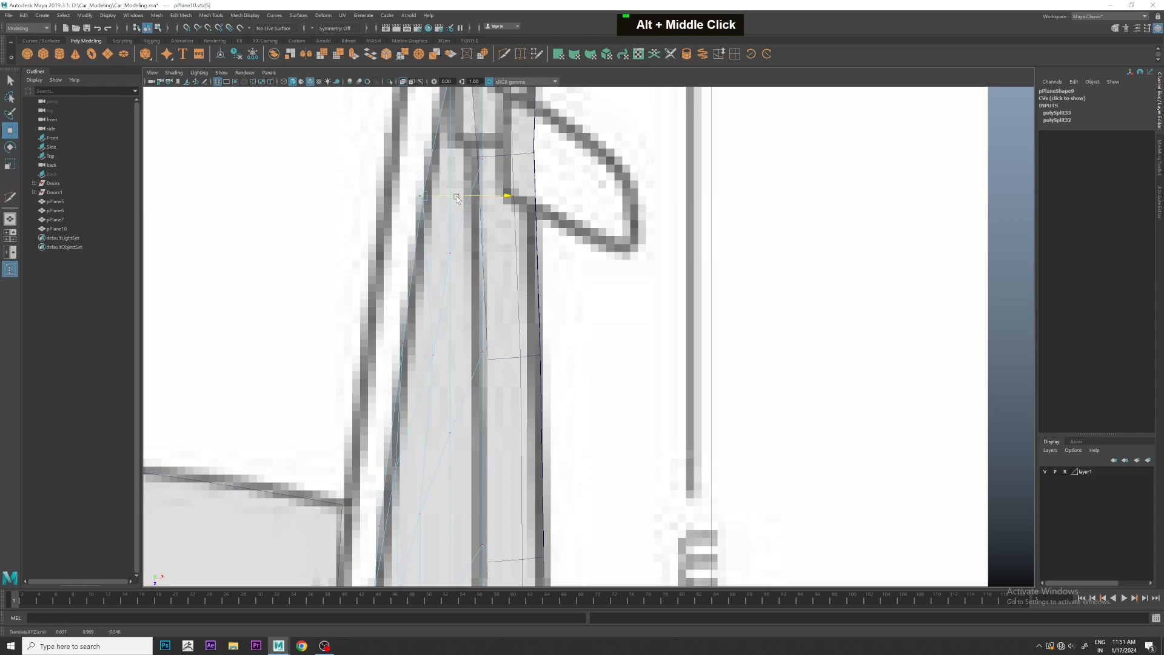
key(space)
key(space)
scroll(815, 264, down, 5)
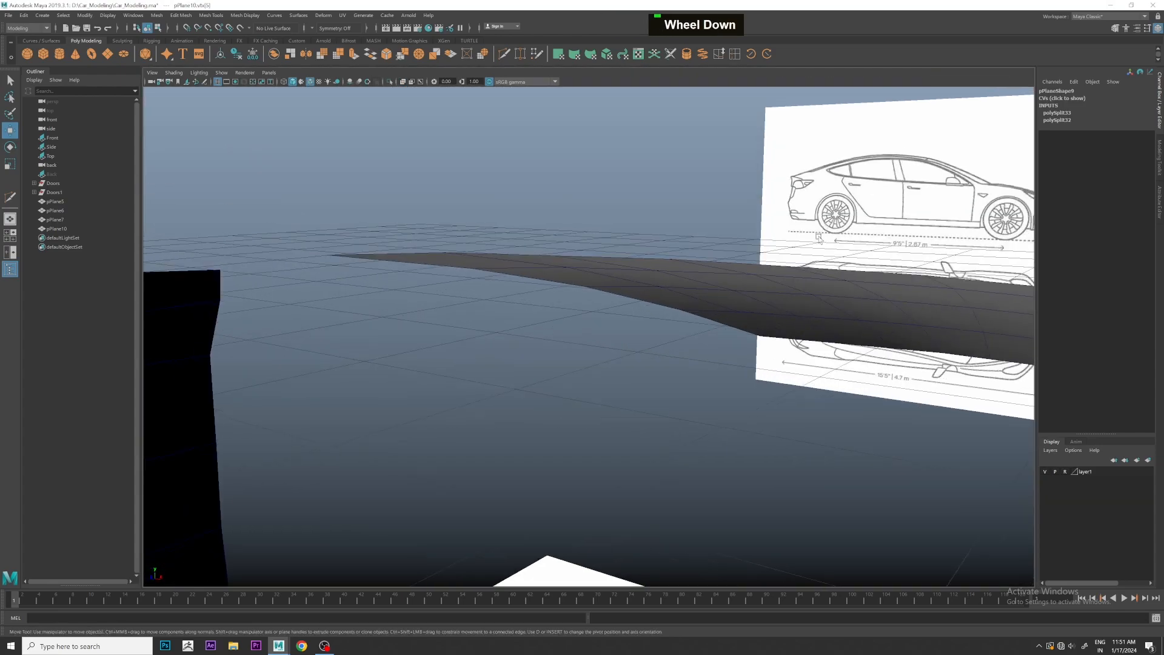
- Delete the front window's forward vertical edge loop with its vertices and insert a centred replacement loop with Multi-Cut
alt+drag(814, 264, 717, 260)
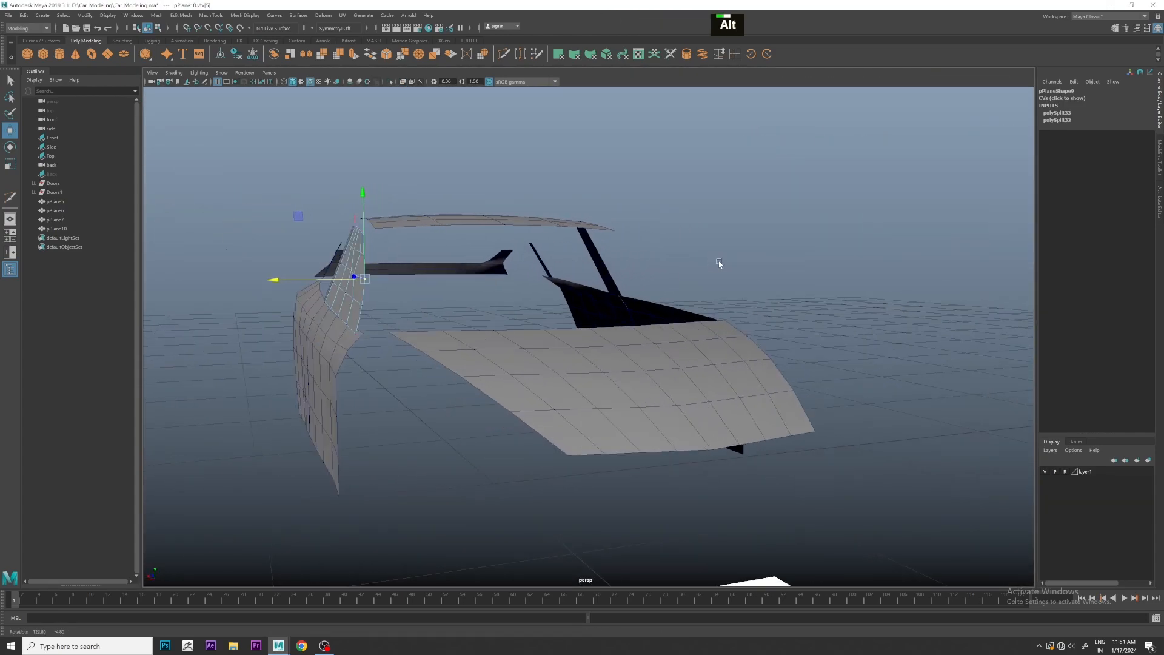
scroll(707, 255, up, 8)
right_click(516, 263)
double_click(516, 263)
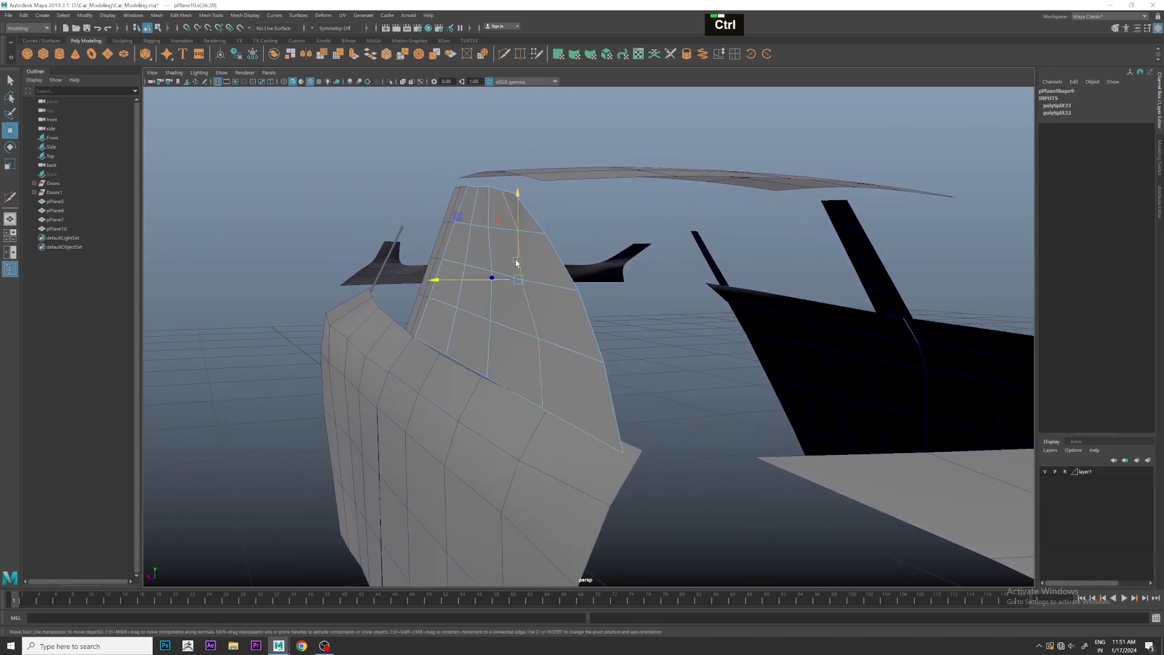
key(ctrl+Delete)
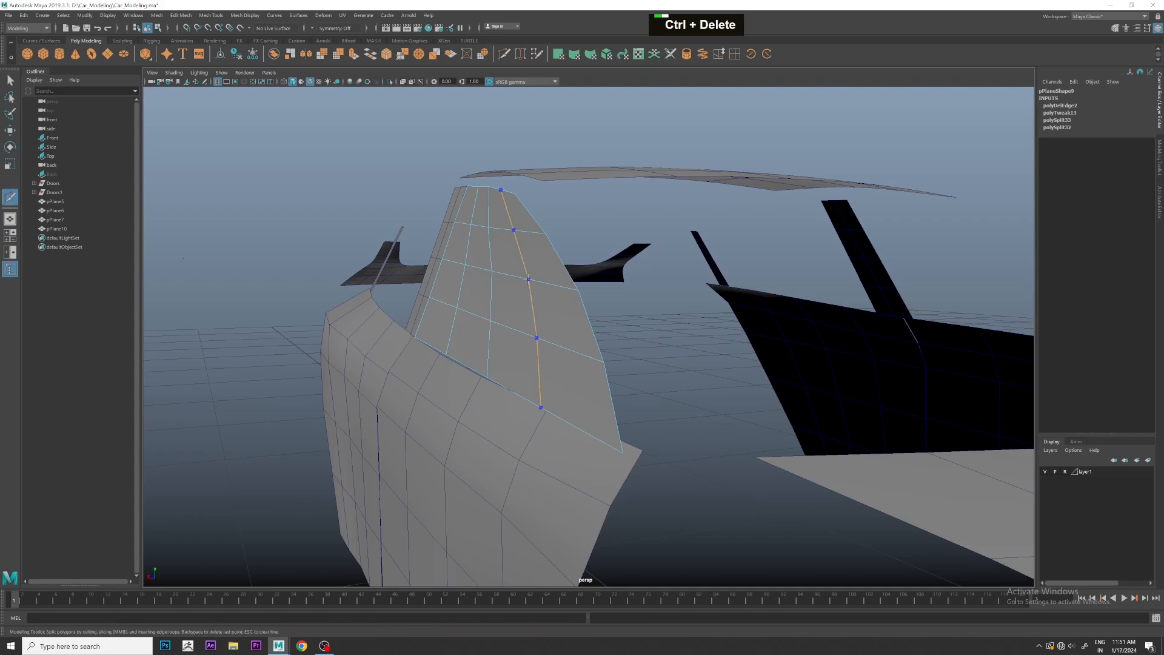
ctrl+middle_click(754, 273)
alt+drag(753, 273, 625, 255)
scroll(624, 254, down, 4)
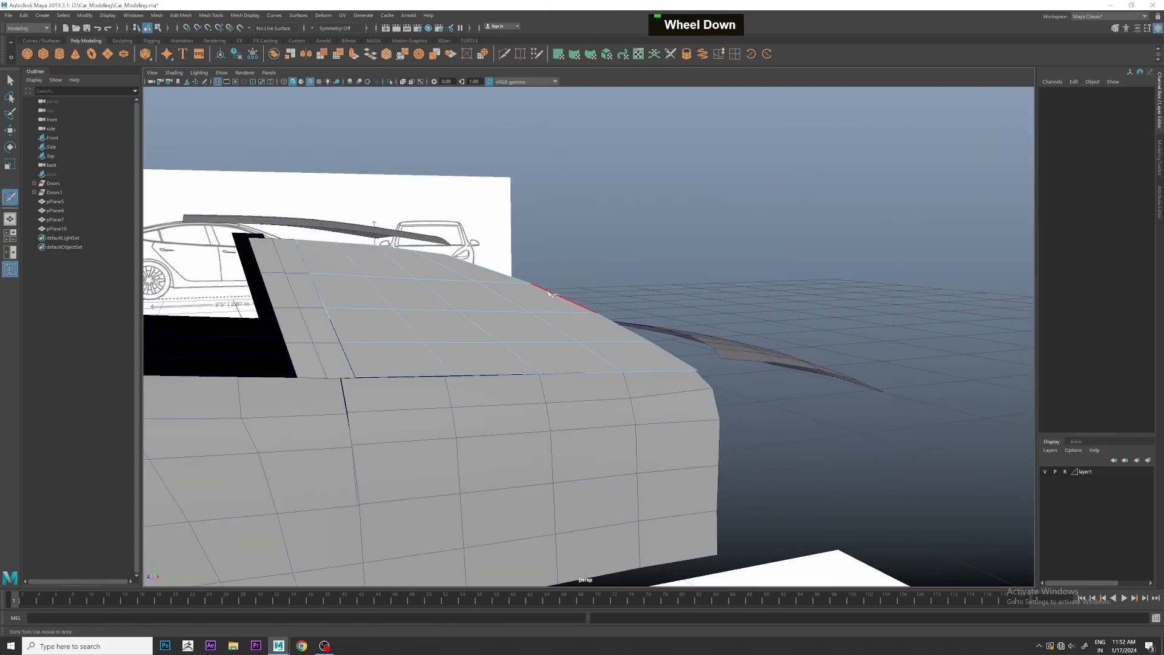
alt+middle_drag(624, 255, 600, 260)
alt+drag(600, 261, 564, 265)
right_click(564, 266)
scroll(565, 265, up, 1)
- Move the two middle vertices of the front window's lower edge onto the door's top edge to close the gap
key(w)
click(893, 280)
alt+drag(894, 281, 663, 343)
alt+scroll(662, 327, up, 1)
scroll(659, 302, up, 3)
scroll(659, 302, up, 2)
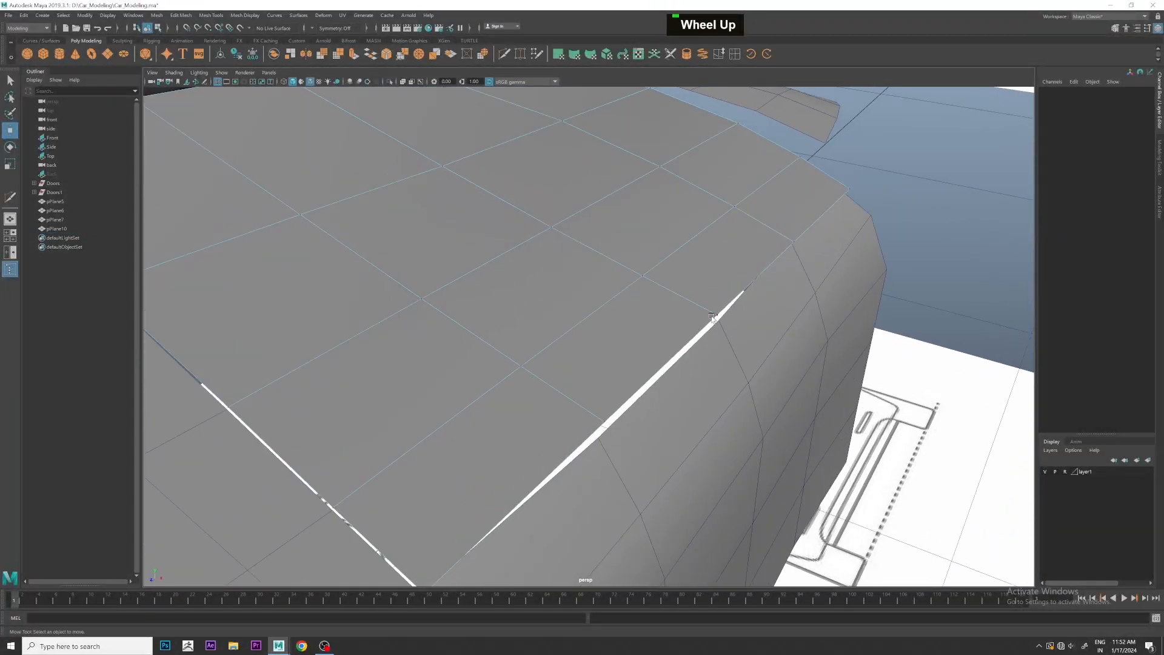
click(722, 316)
click(606, 423)
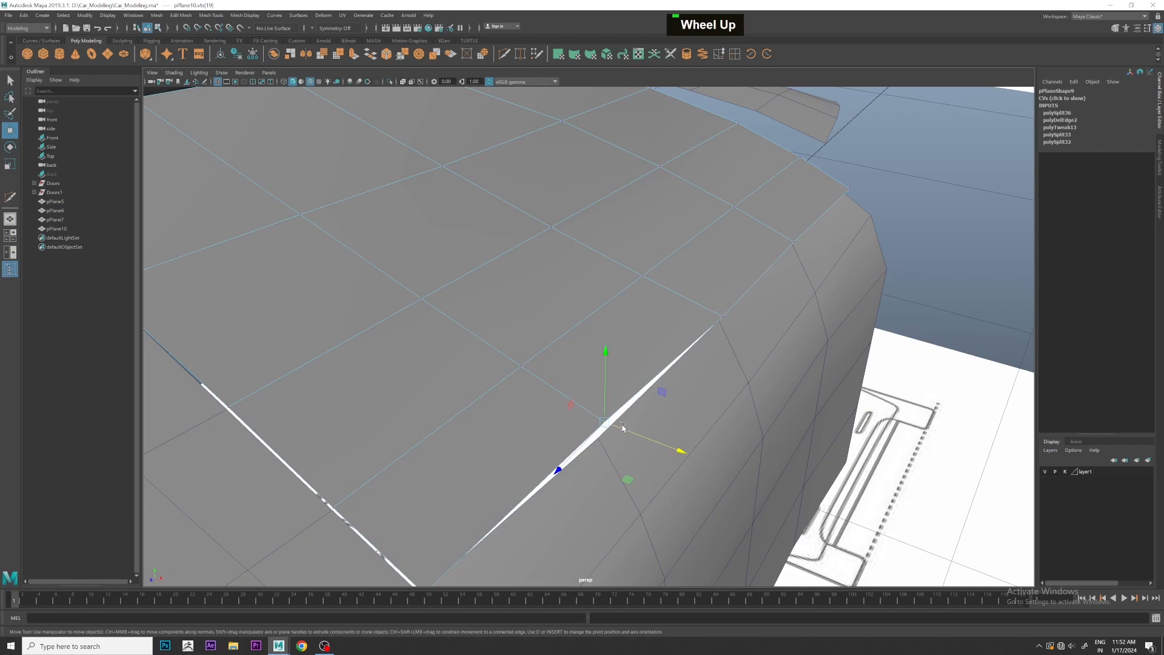
drag(604, 380, 610, 390)
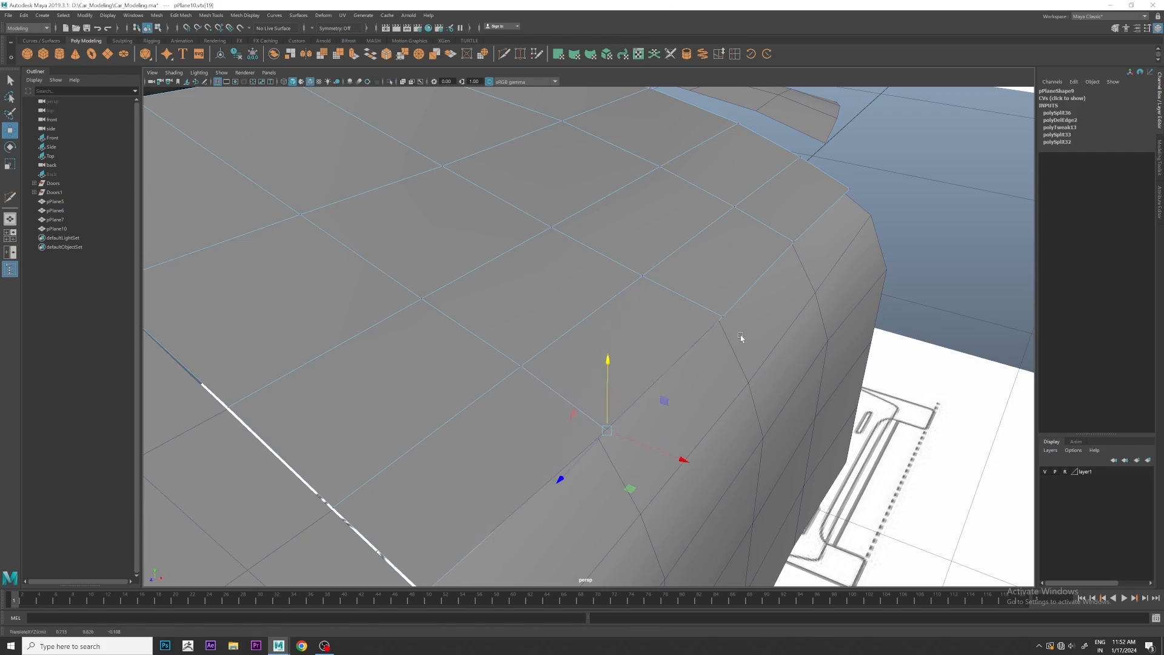
scroll(739, 337, down, 4)
alt+drag(777, 305, 758, 297)
right_drag(758, 296, 881, 257)
click(881, 257)
- Shift the front window's lower front corner vertex along X to meet the door's upper front corner
scroll(848, 257, down, 3)
alt+scroll(738, 257, up, 1)
alt+drag(769, 266, 662, 345)
right_drag(649, 364, 645, 327)
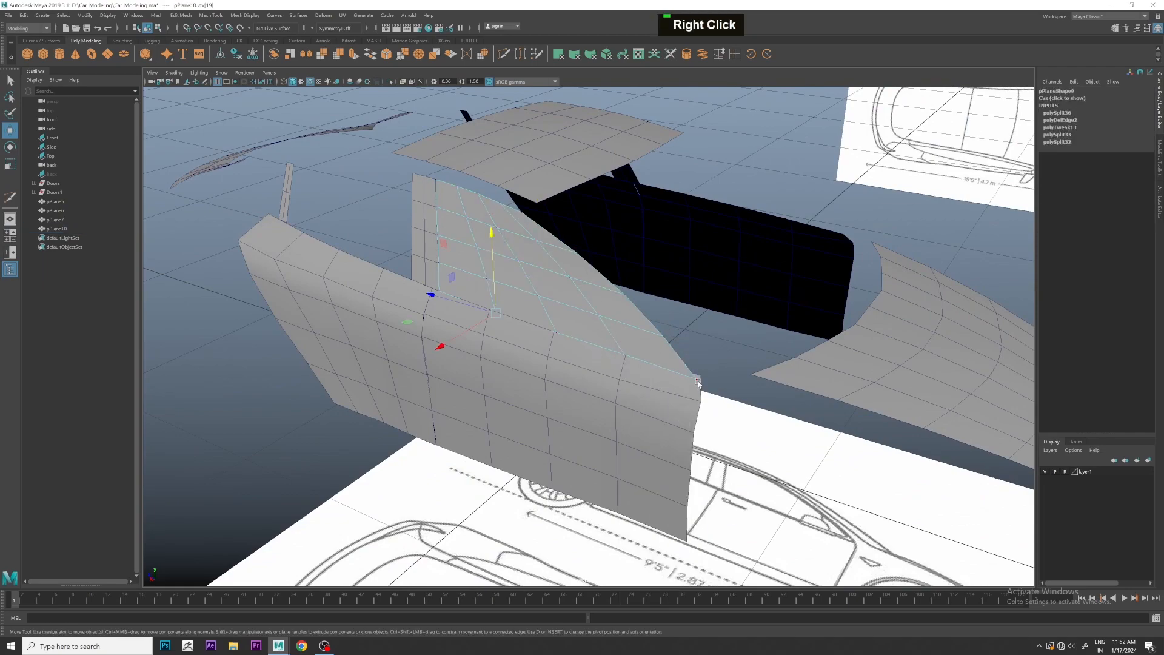
click(698, 384)
alt+drag(698, 384, 645, 410)
scroll(656, 404, up, 3)
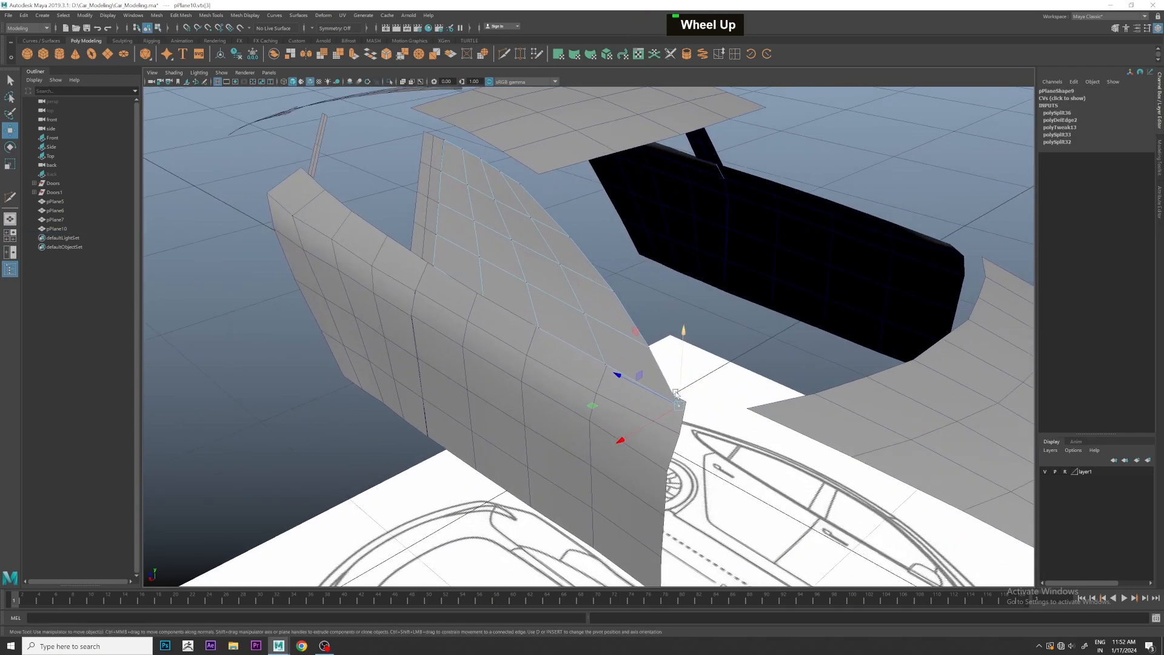
drag(580, 332, 593, 327)
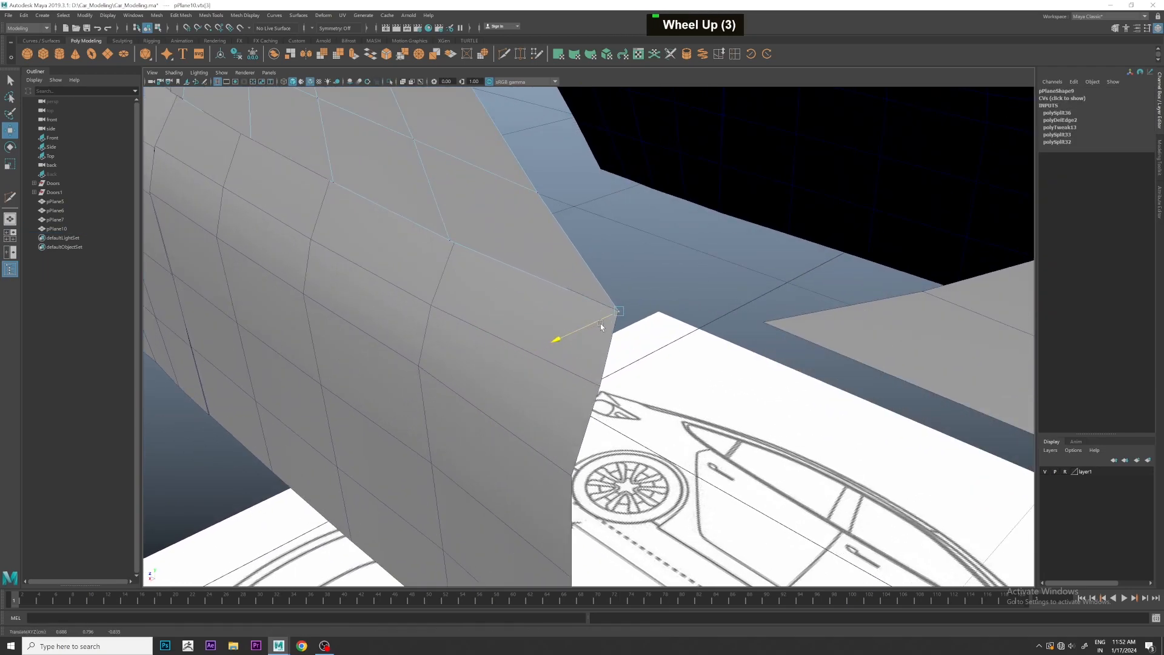
click(447, 234)
alt+drag(367, 192, 388, 221)
click(380, 221)
scroll(424, 272, down, 6)
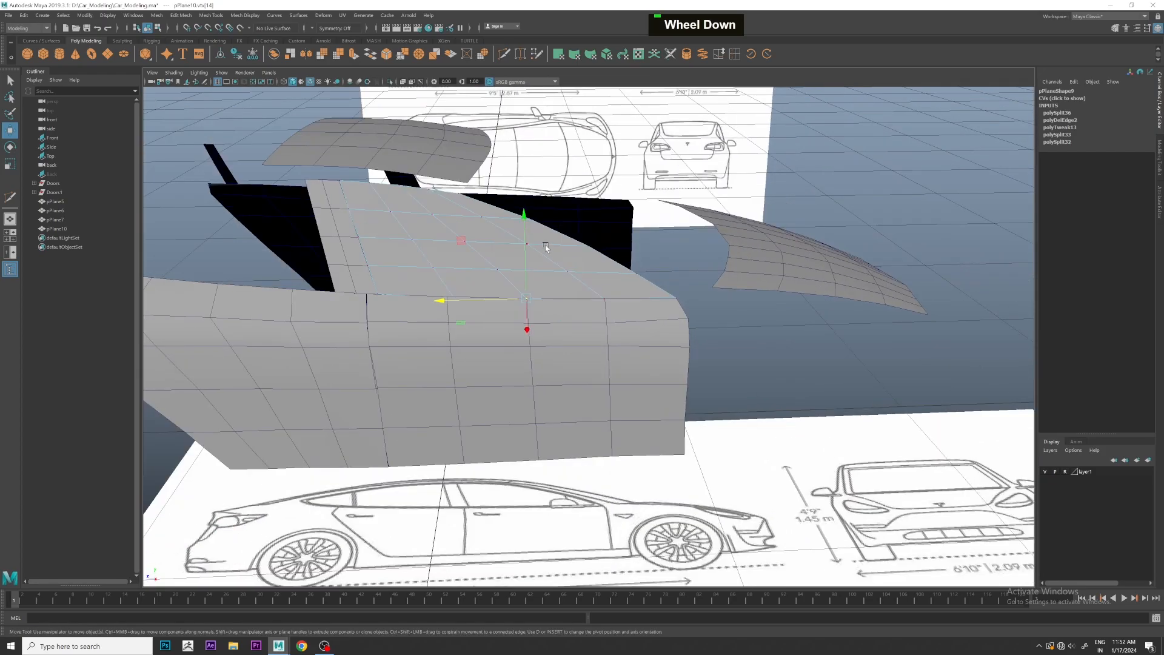
right_drag(891, 206, 890, 172)
click(890, 172)
- Center the front window's pivot, delete its construction history and freeze its transformations
scroll(759, 240, down, 5)
alt+drag(758, 240, 703, 254)
scroll(501, 282, up, 3)
click(501, 282)
alt+drag(500, 282, 424, 261)
click(221, 56)
click(236, 56)
click(253, 57)
- Snap the front window's pivot to the car's centre line in top view and mirror a copy across with Duplicate Special
scroll(727, 254, down, 3)
alt+drag(727, 255, 533, 266)
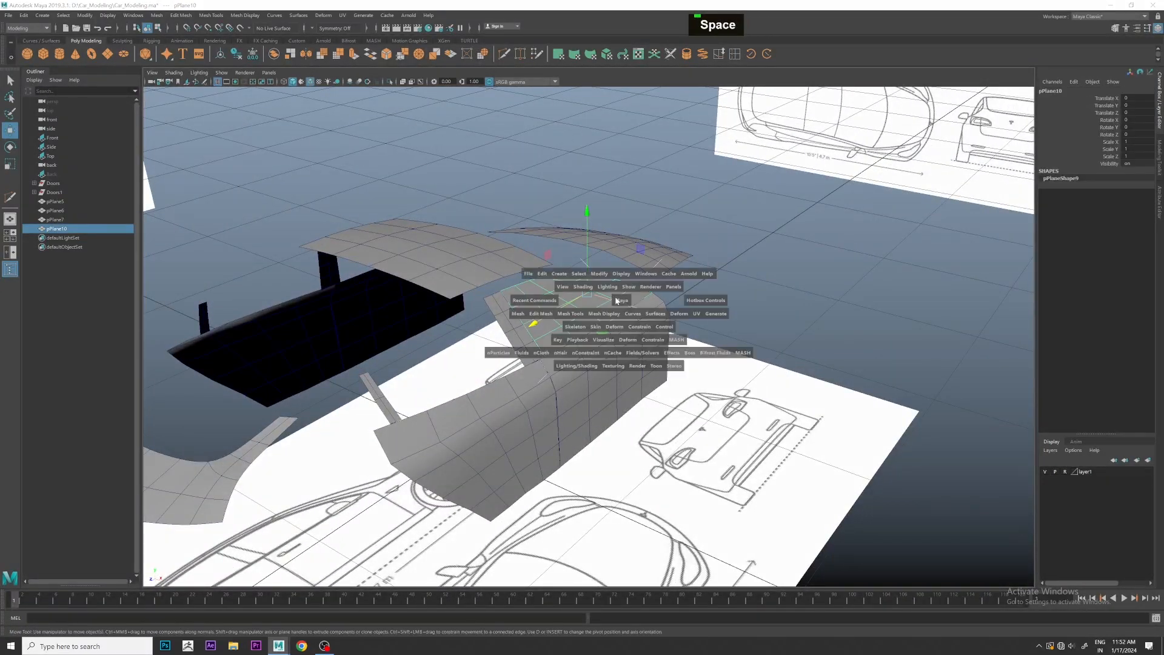
key(space)
key(space)
scroll(613, 337, down, 3)
scroll(613, 337, up, 4)
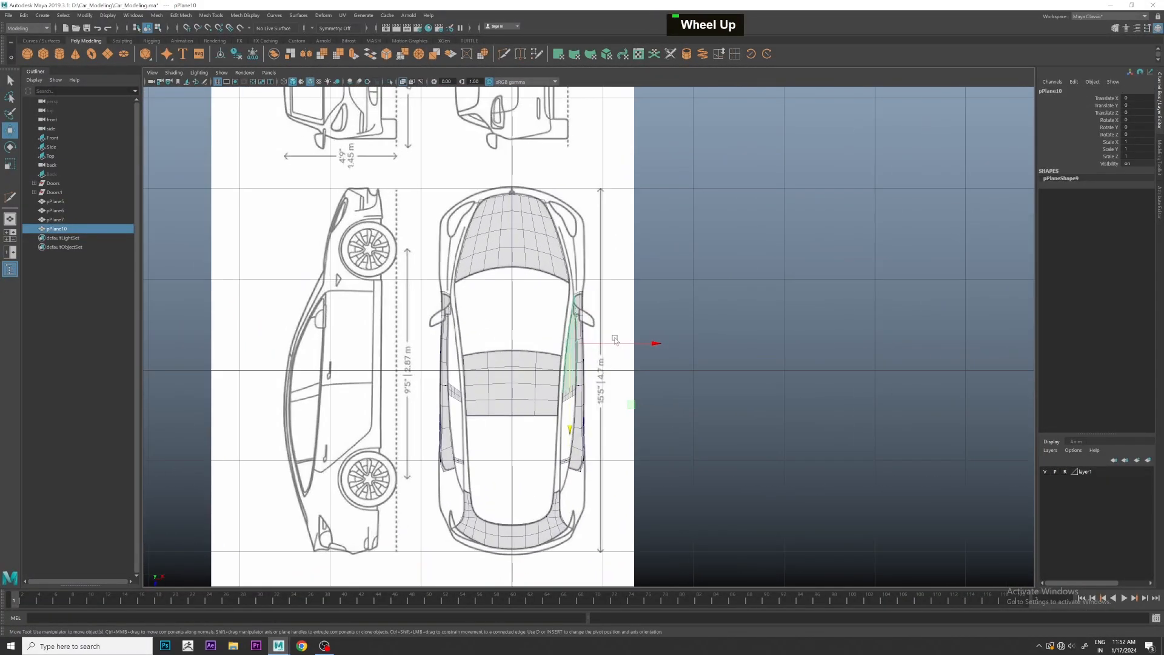
key(d)
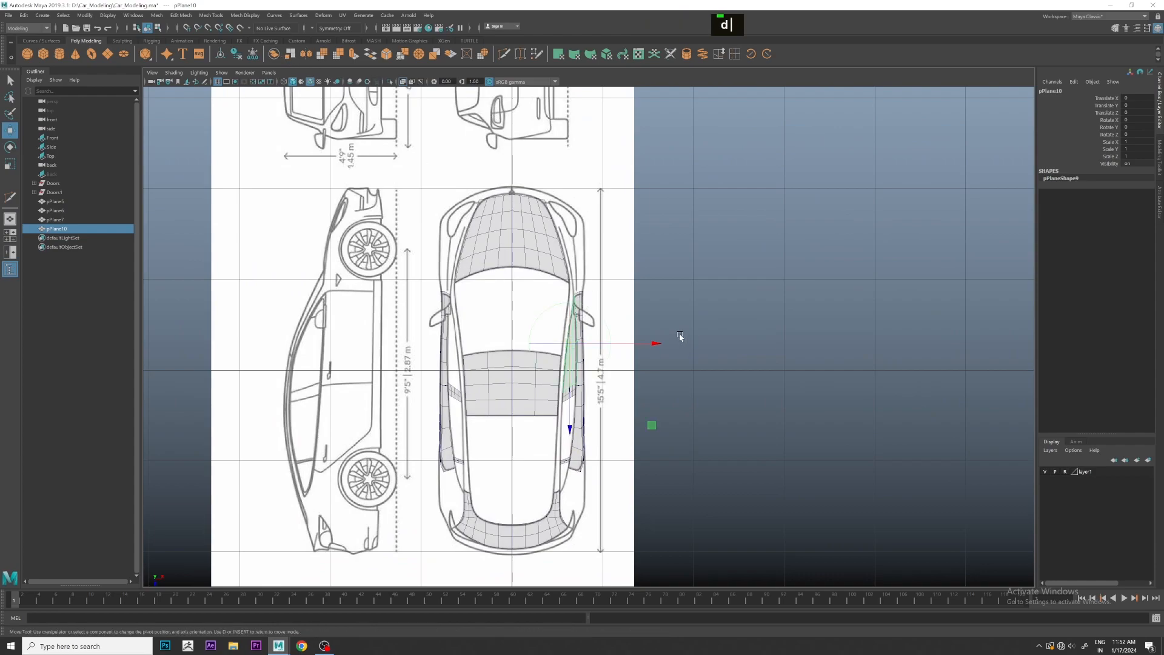
key(x)
drag(650, 344, 531, 347)
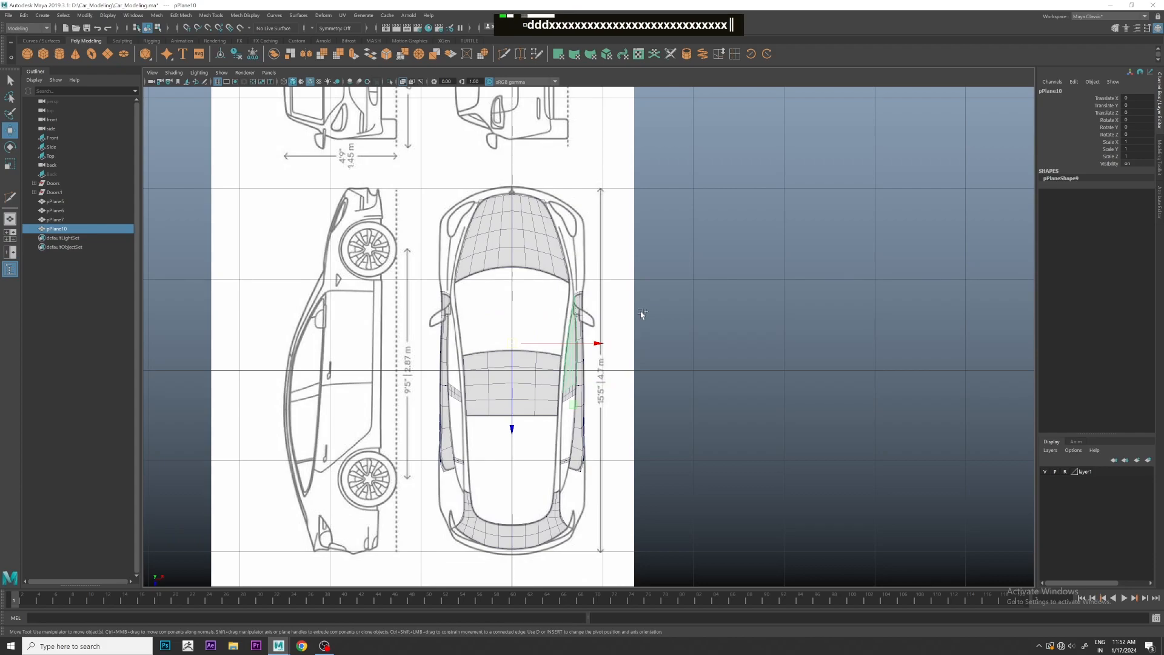
key(ctrl+shift+d)
- Examine the front windows against the doors, pillars and roof in perspective
key(space)
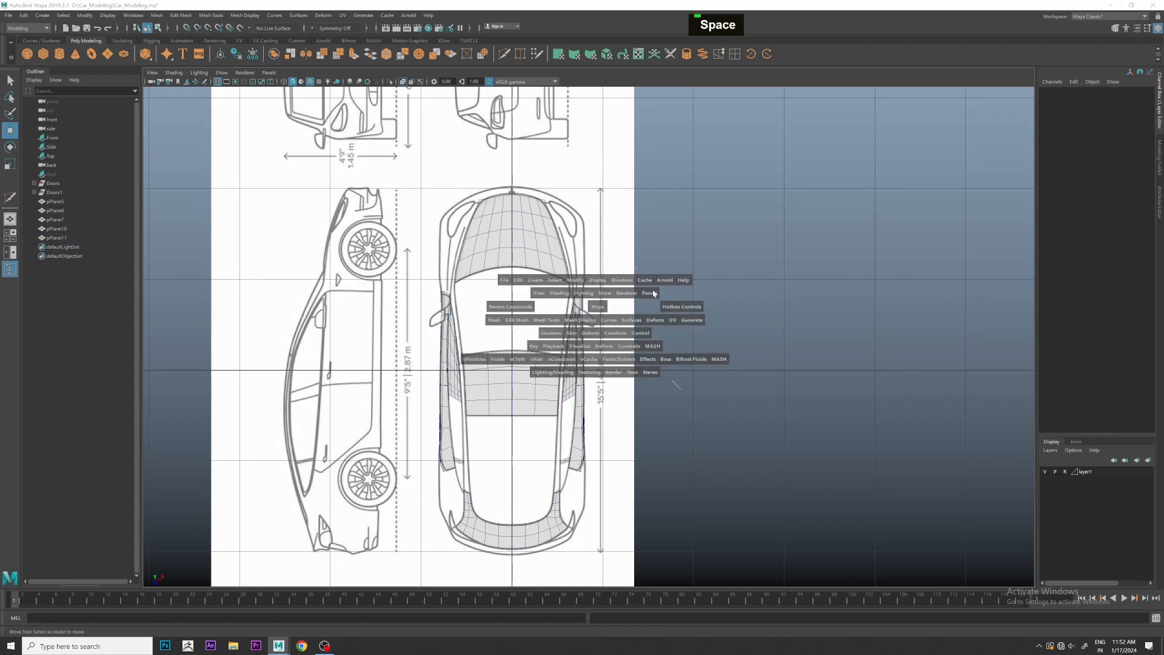
key(space)
scroll(780, 260, up, 2)
mouse_move(780, 260)
alt+mouse_down()
mouse_move(634, 247)
mouse_move(767, 260)
alt+mouse_up()
scroll(750, 257, down, 2)
alt+middle_drag(750, 257, 761, 260)
alt+drag(762, 261, 774, 295)
scroll(786, 244, up, 2)
scroll(774, 295, up, 2)
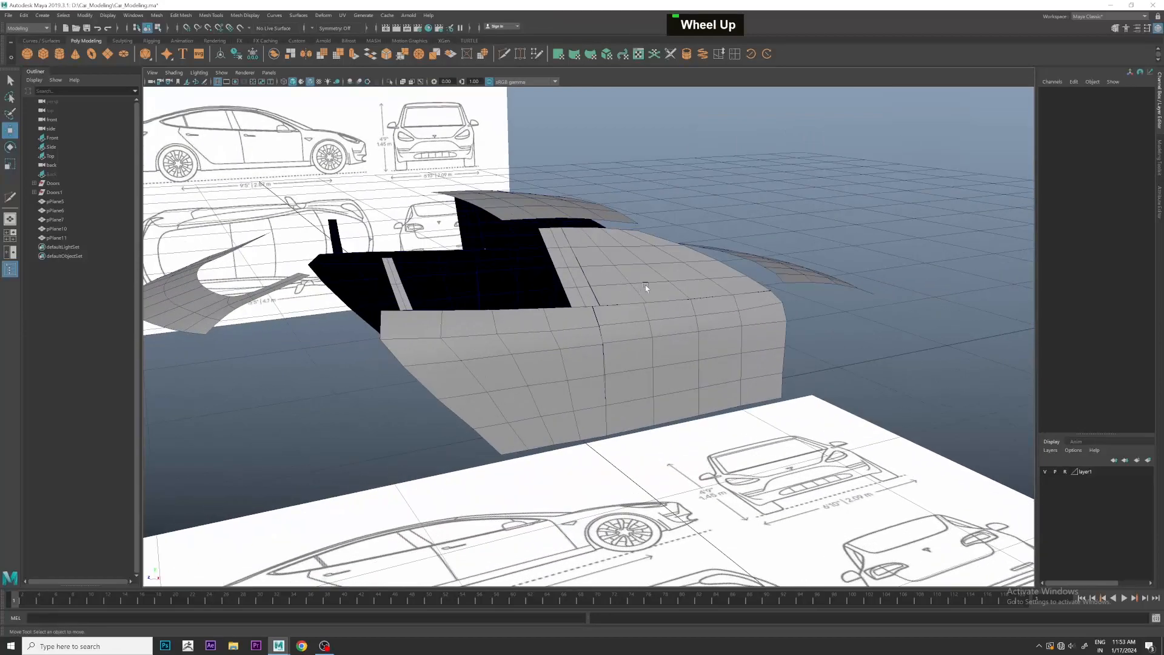
- Duplicate the front window in side view by moving a copy back along Z to about 0.795, over the rear door window
key(space)
key(space)
scroll(561, 362, up, 3)
scroll(569, 356, up, 2)
click(572, 355)
click(465, 348)
scroll(635, 350, up, 1)
alt+middle_drag(624, 356, 730, 337)
alt+scroll(730, 337, up, 1)
click(730, 337)
scroll(741, 307, up, 1)
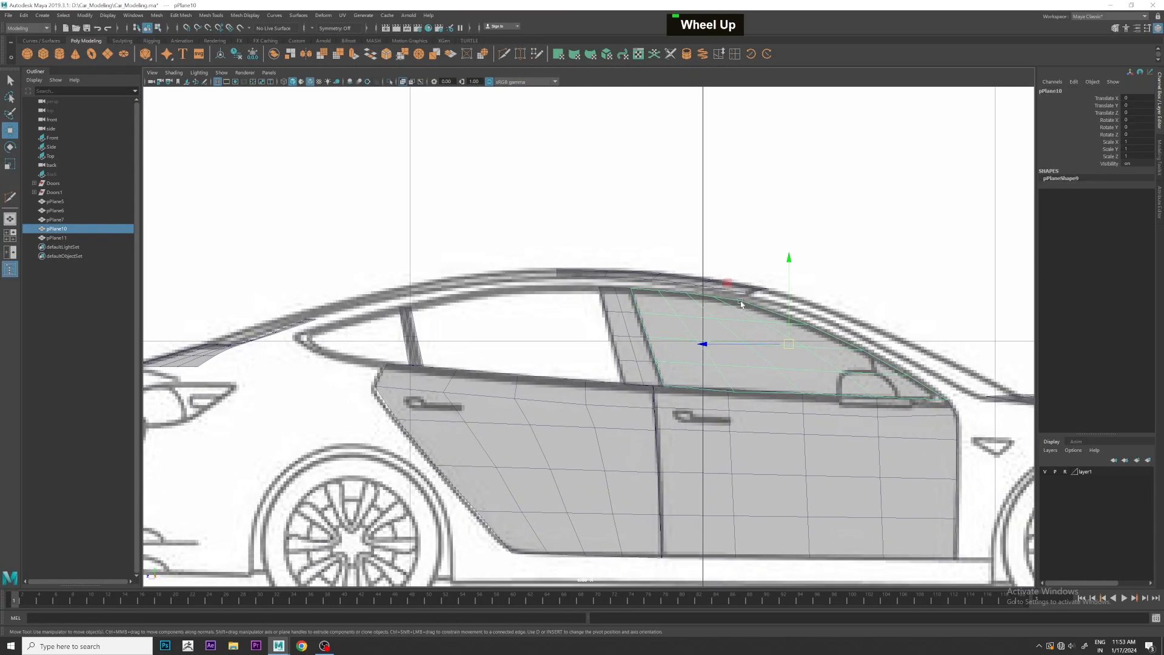
shift+drag(749, 347, 516, 328)
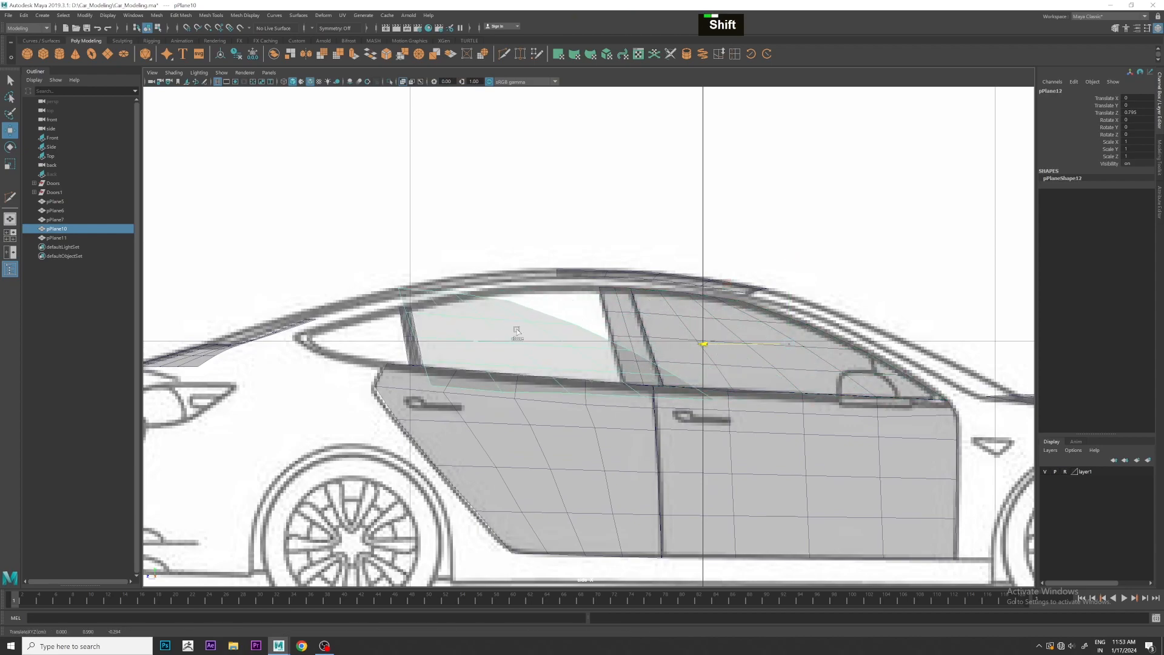
- Raise the copied window along Y to about 0.062 so its lower edge follows the top of the rear door
scroll(594, 315, up, 1)
scroll(594, 315, up, 1)
alt+middle_drag(565, 328, 682, 305)
scroll(672, 303, up, 1)
drag(680, 280, 680, 247)
scroll(642, 298, up, 1)
alt+middle_drag(632, 303, 663, 304)
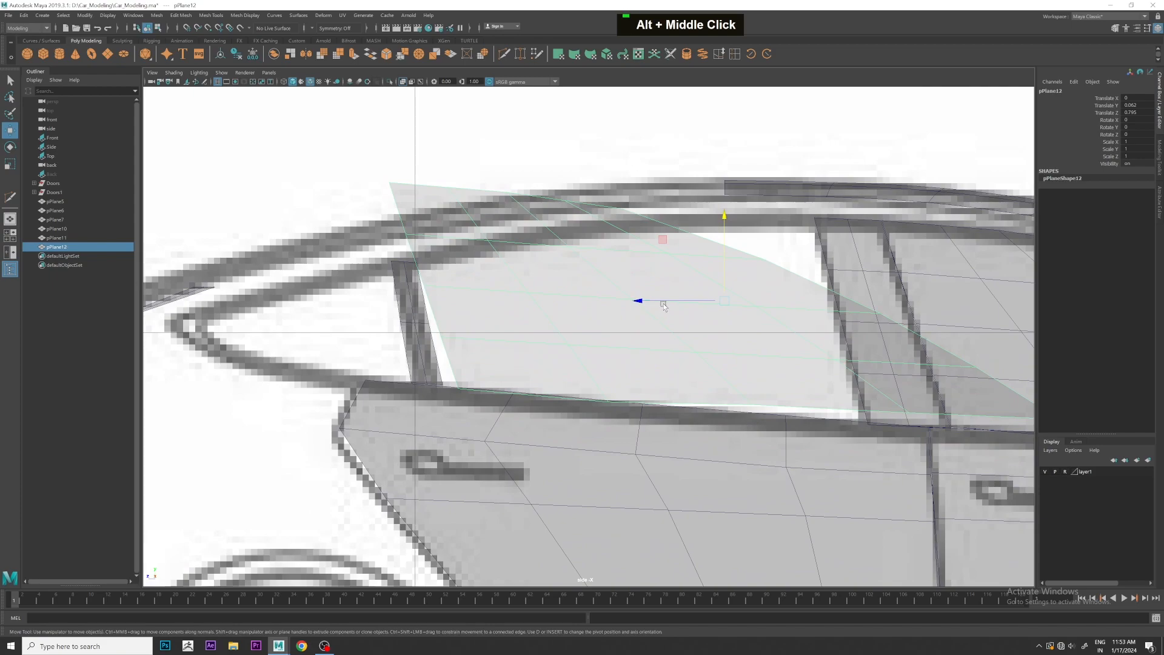
- Delete all inner edge loops of the copied rear window with their vertices
right_drag(655, 262, 655, 234)
shift+click(551, 228)
shift+double_click(483, 228)
shift+click(496, 236)
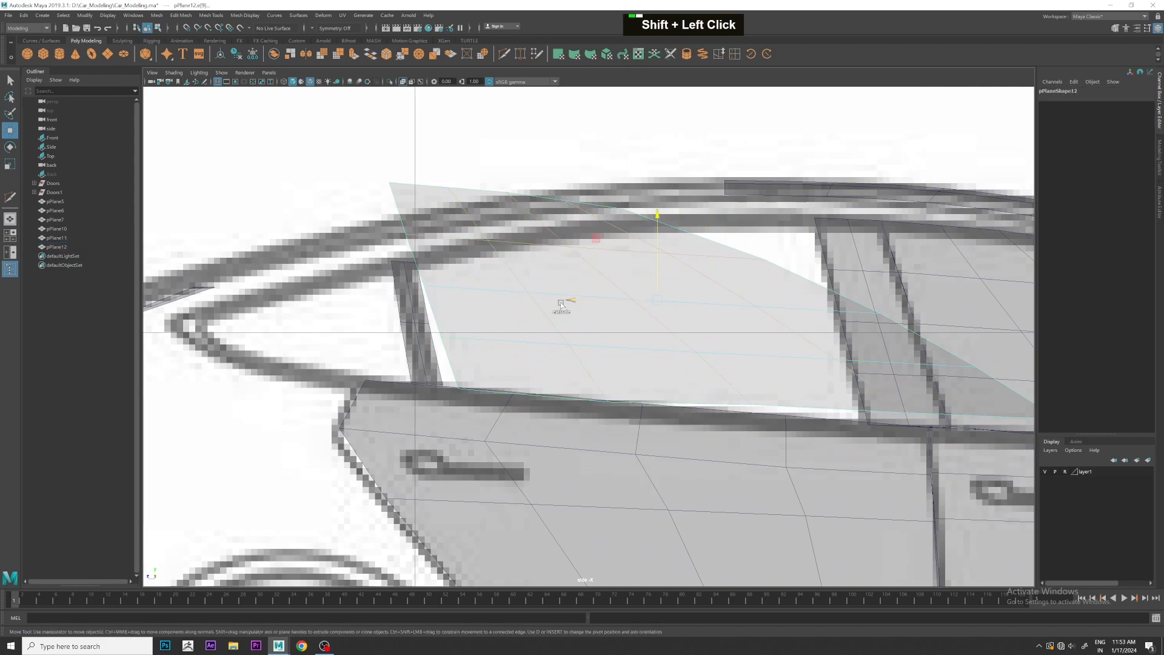
shift+click(518, 343)
key(ctrl+Delete)
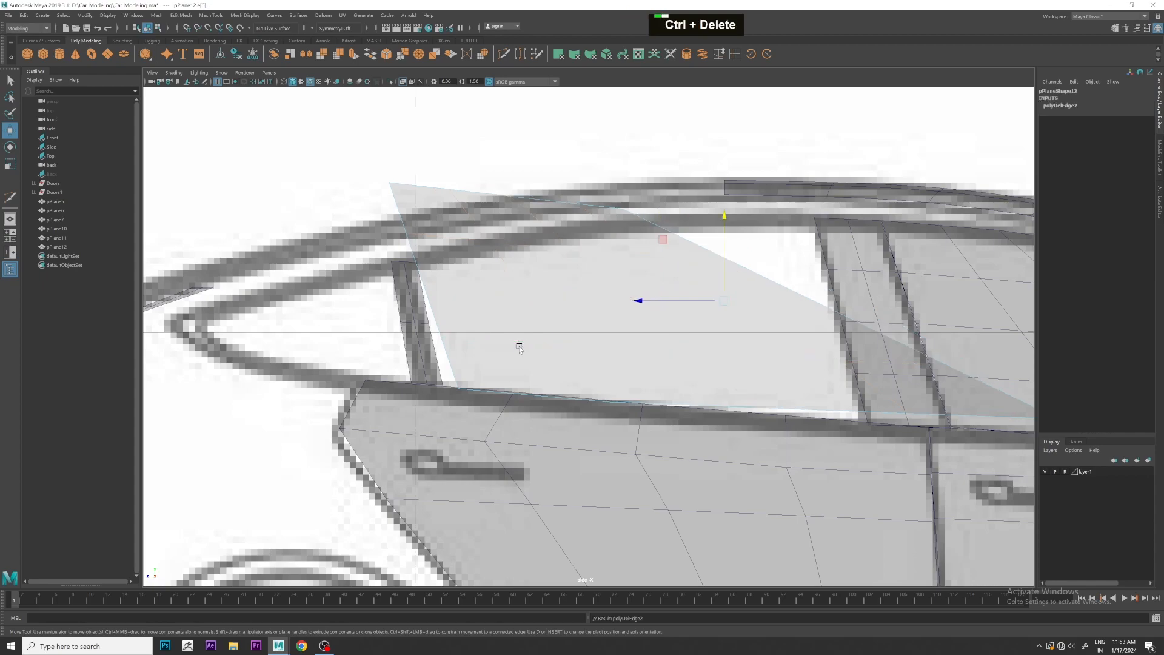
- Move the rear window's upper and lower rear corner vertices onto the blueprint's rear divider line
scroll(612, 330, down, 8)
scroll(612, 331, up, 4)
scroll(612, 328, up, 7)
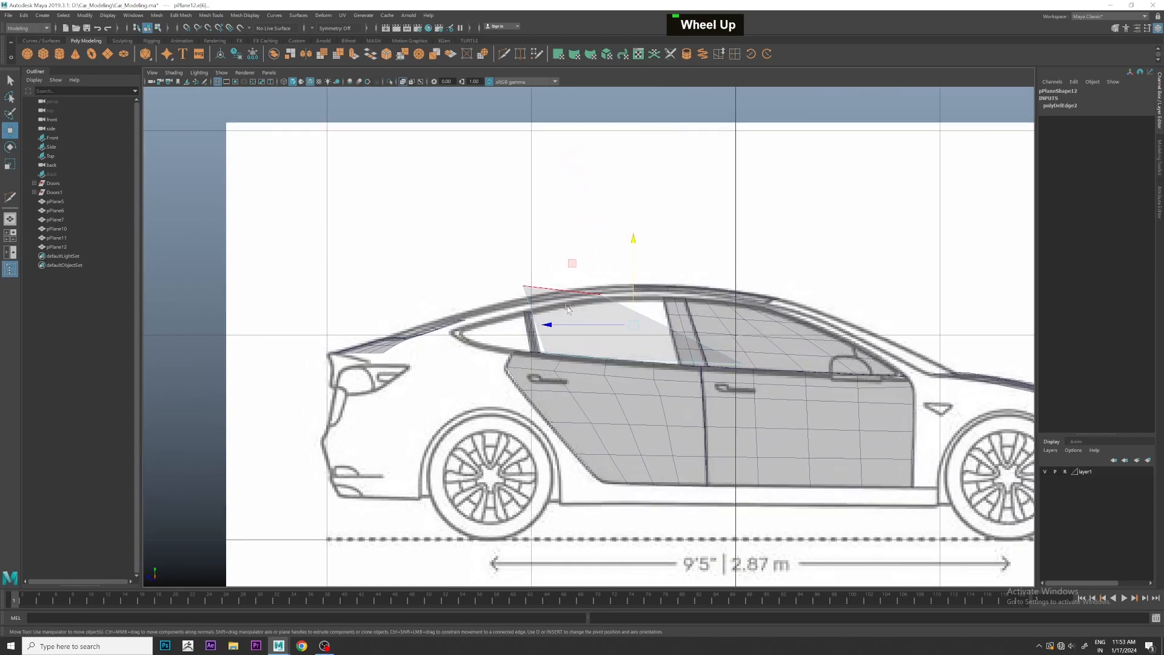
click(493, 262)
scroll(489, 240, up, 2)
scroll(488, 240, up, 4)
alt+middle_drag(508, 259, 556, 298)
scroll(545, 284, up, 5)
scroll(557, 298, up, 3)
drag(433, 175, 474, 284)
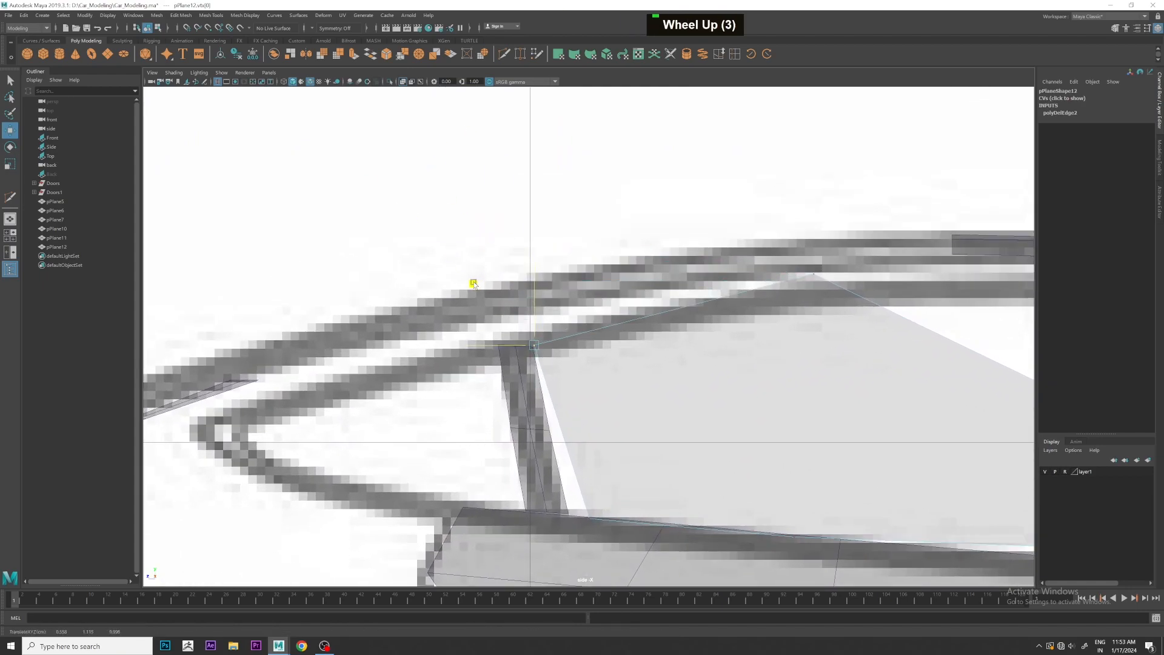
alt+middle_drag(548, 304, 539, 225)
drag(522, 380, 502, 378)
- Move the rear window's upper and lower front corner vertices onto the rear edge of the middle pillar
alt+middle_drag(731, 295, 393, 360)
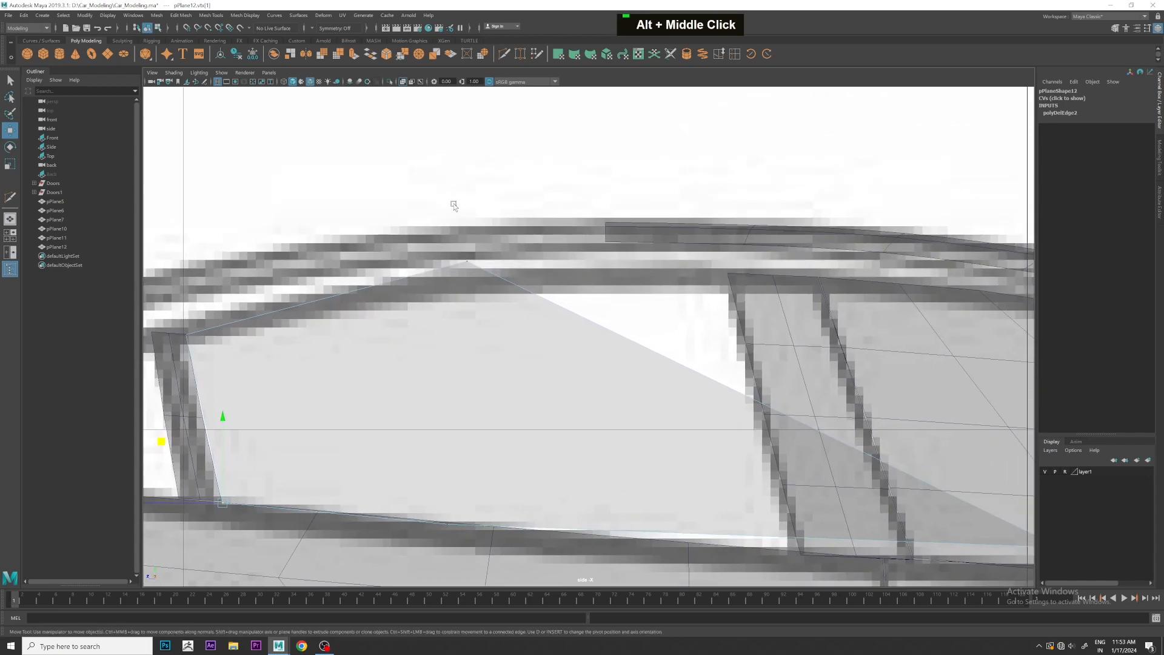
drag(406, 199, 665, 211)
alt+middle_drag(831, 308, 949, 401)
drag(898, 411, 639, 420)
alt+middle_drag(639, 420, 804, 429)
- Try to insert a vertical edge loop in the rear window with Multi-Cut, isolating the panel to check its outline
click(502, 55)
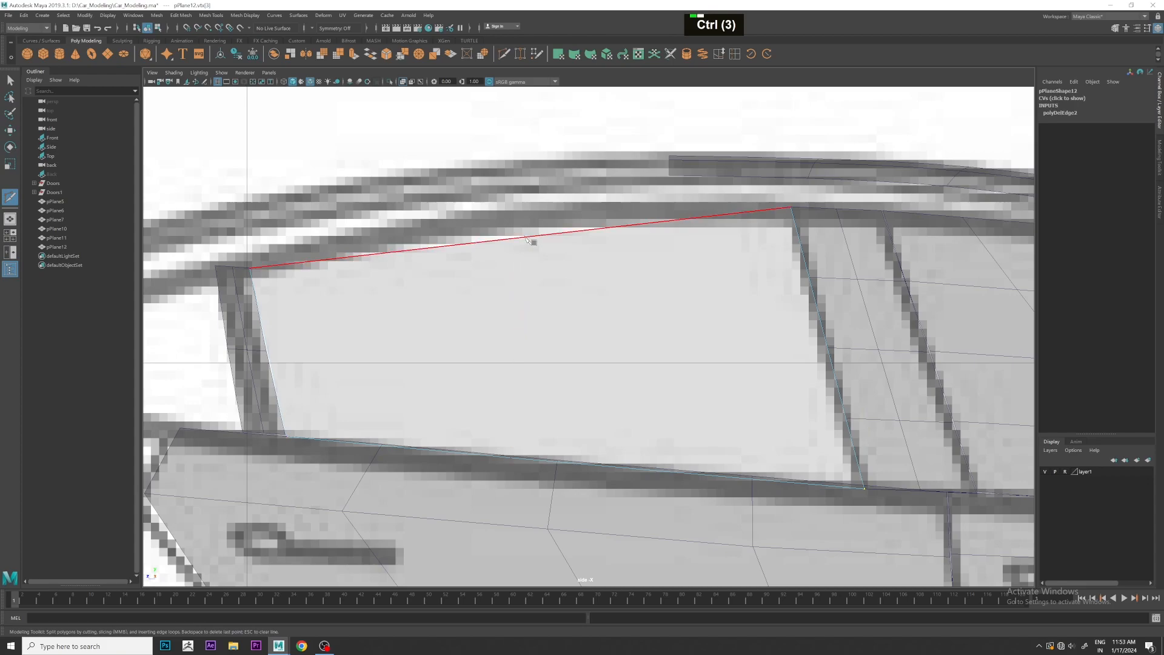
scroll(530, 241, down, 6)
key(space)
scroll(790, 223, up, 2)
key(space)
alt+middle_drag(791, 223, 447, 272)
scroll(544, 227, up, 1)
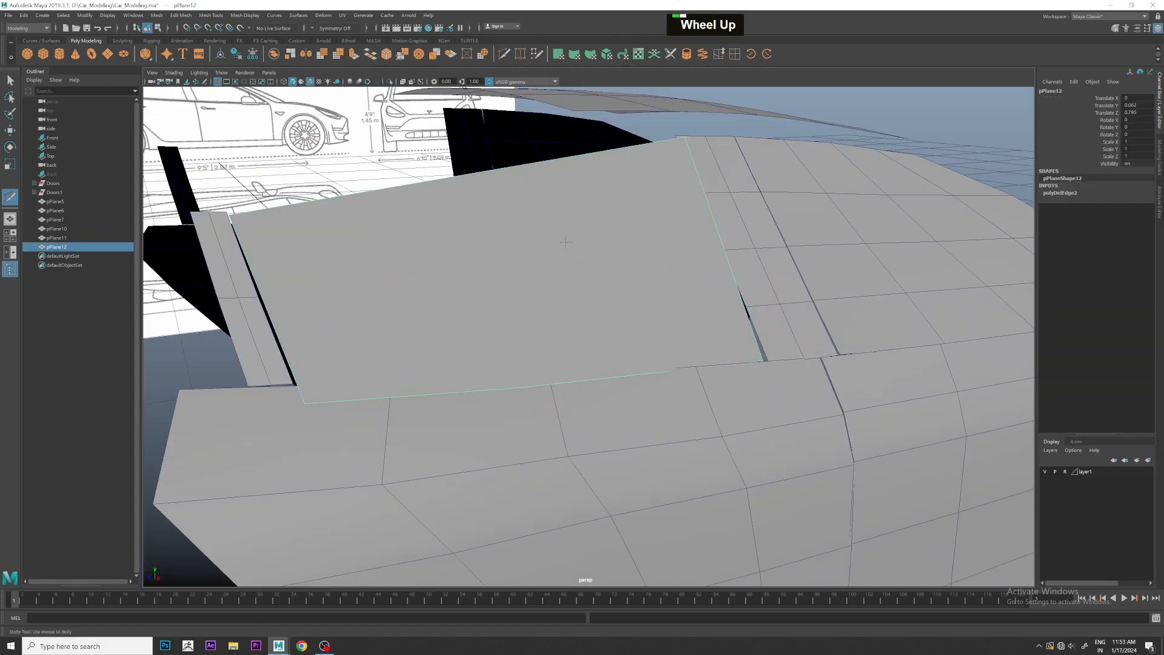
key(ctrl+1)
right_click(424, 216)
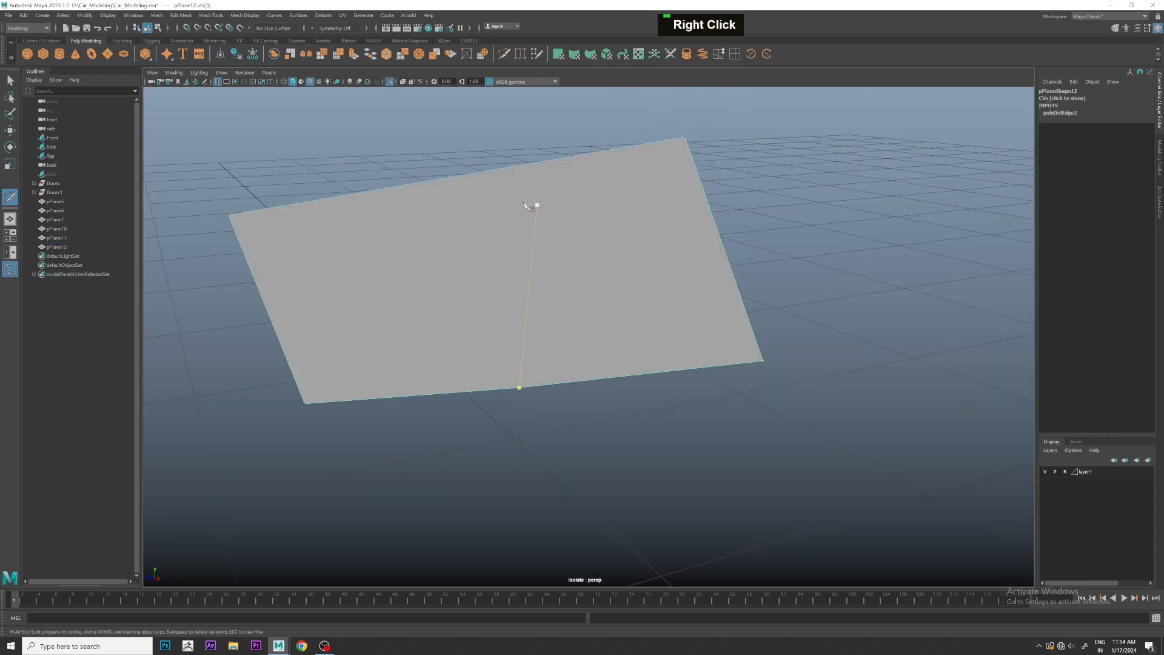
key(ctrl)
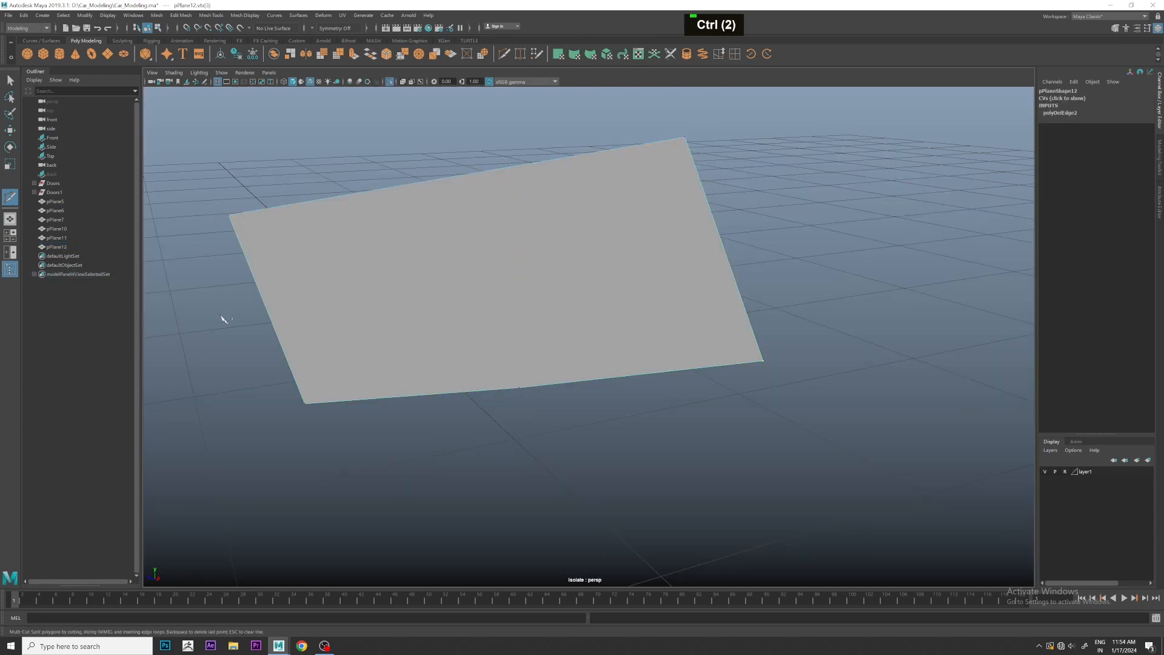
scroll(582, 263, down, 3)
alt+drag(582, 262, 453, 309)
- Delete the leftover vertex on the rear window's lower edge in side view
key(space)
key(space)
scroll(583, 376, up, 6)
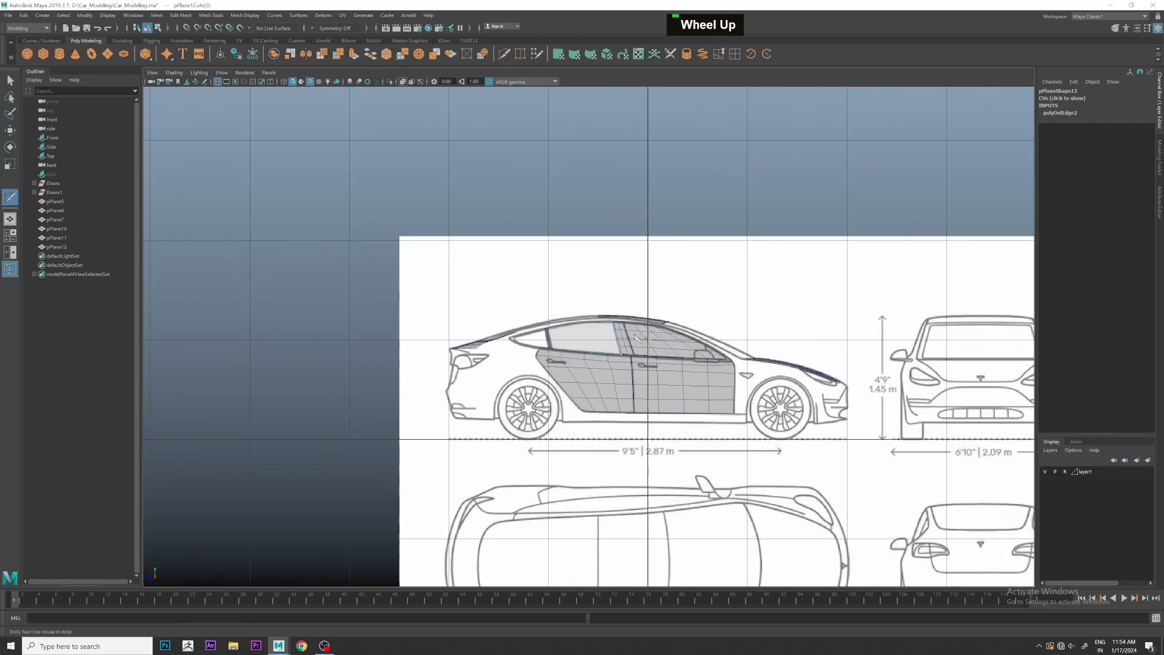
scroll(583, 376, up, 2)
scroll(570, 375, up, 2)
key(w)
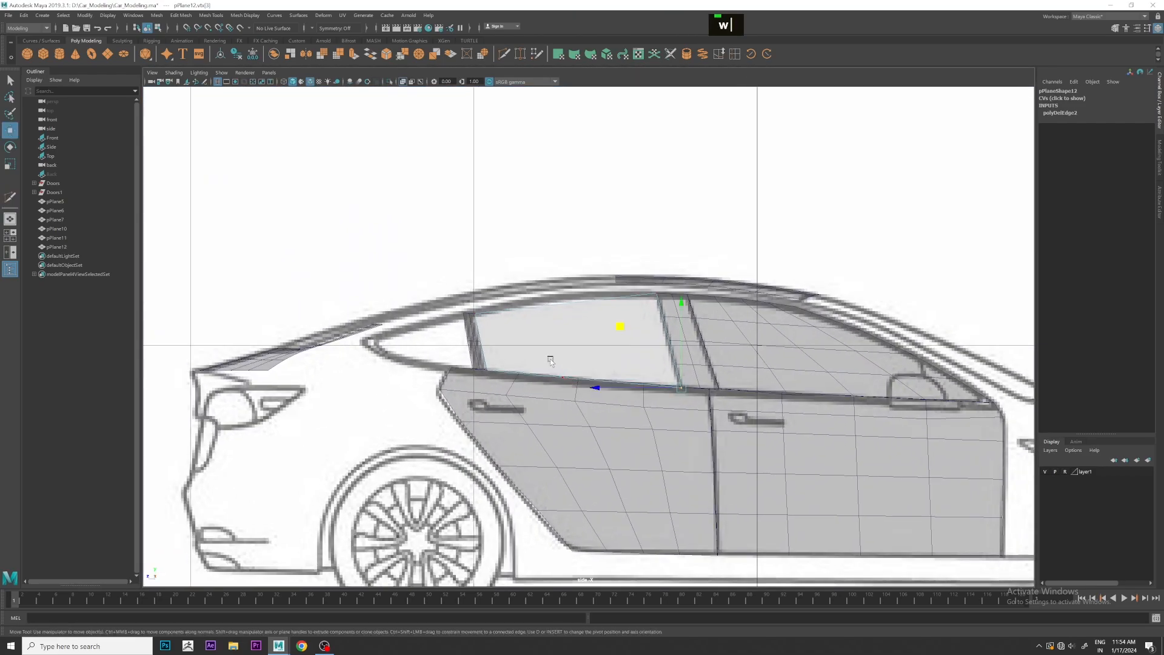
key(Delete)
- Insert three vertical and three horizontal edge loops across the rear door window with Multi-Cut
scroll(607, 315, up, 5)
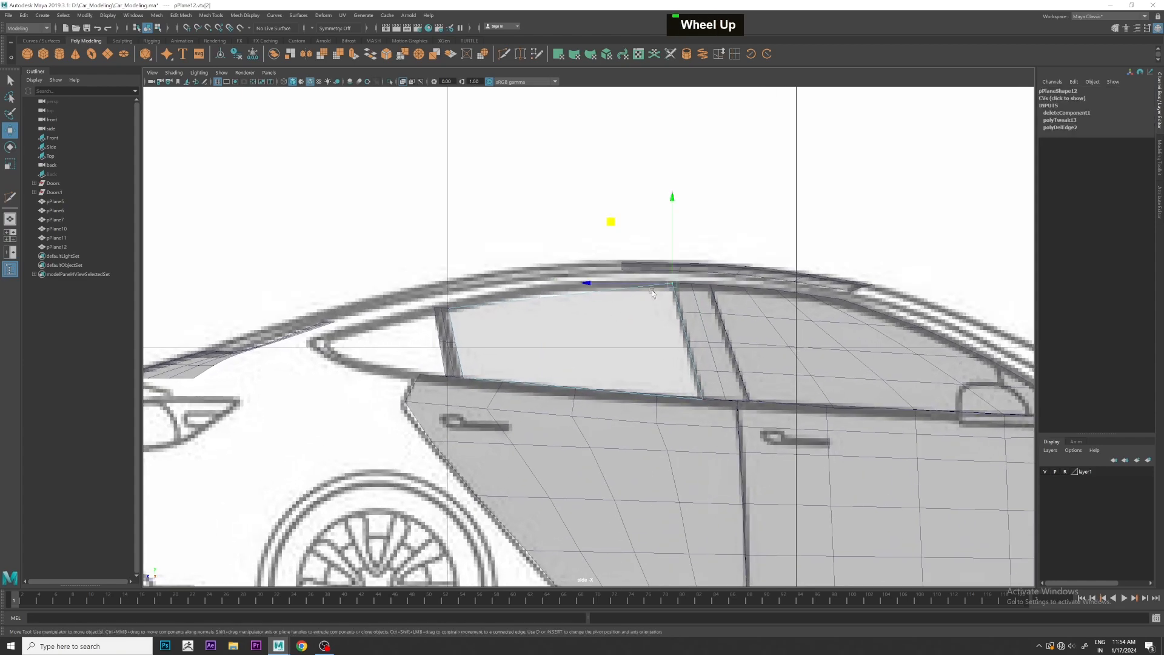
right_drag(715, 288, 689, 260)
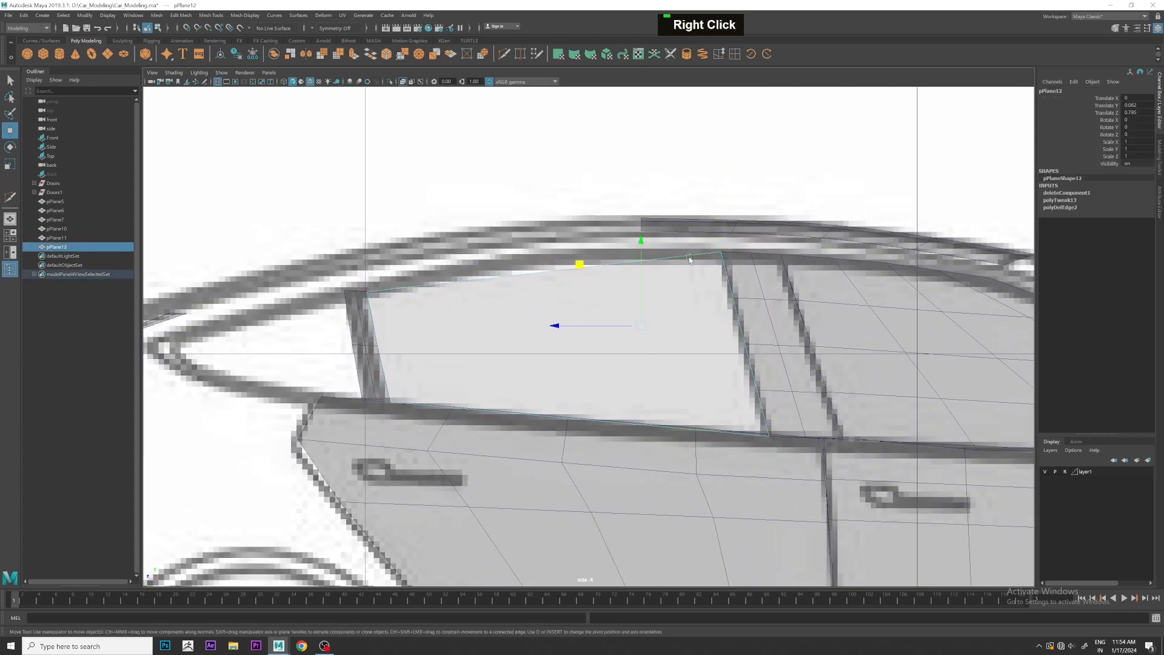
click(503, 54)
ctrl+middle_click(550, 283)
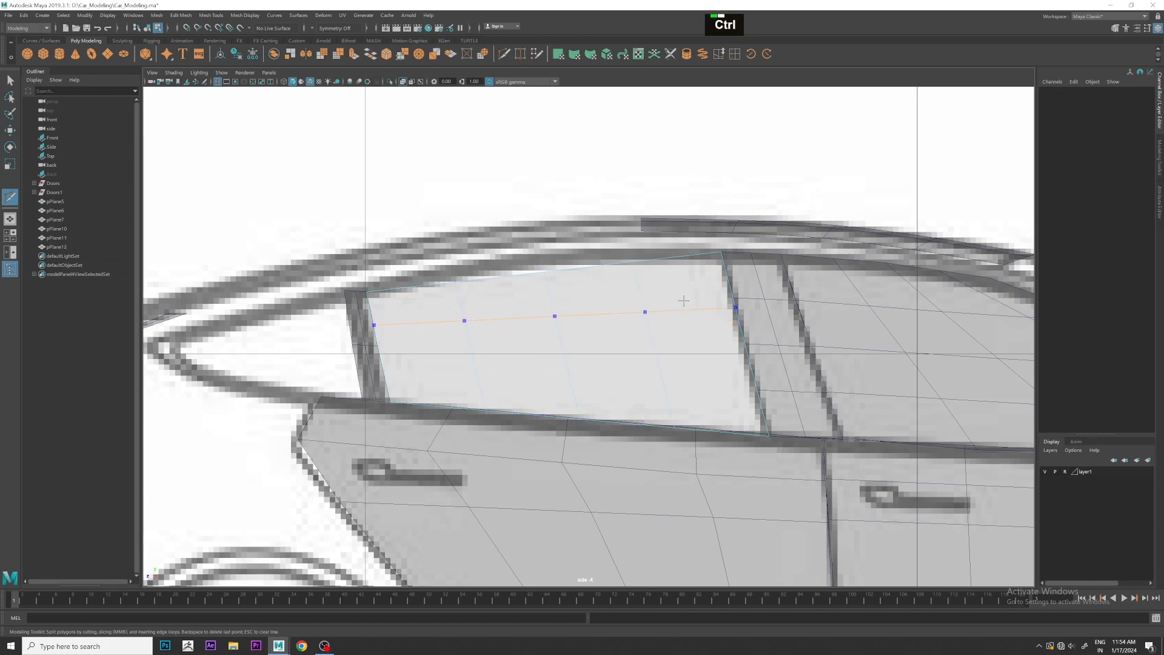
ctrl+click(706, 299)
ctrl+click(725, 341)
ctrl+click(732, 394)
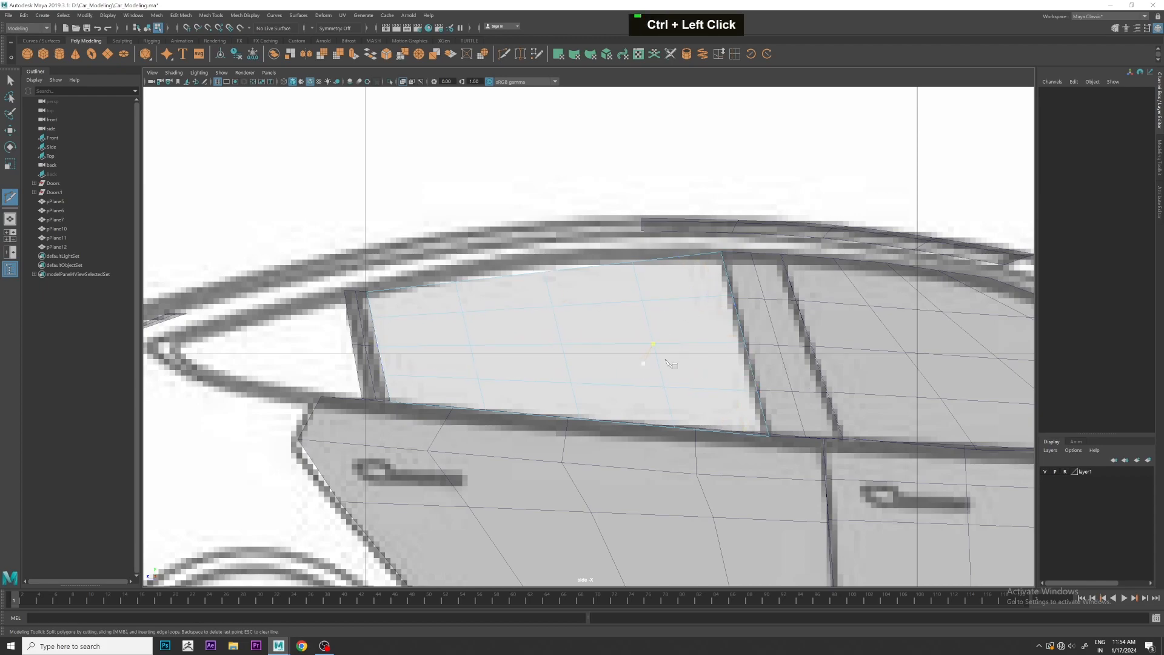
- Raise the vertices of the three vertical loops on the rear window's upper edge onto the blueprint's roof line in side view
scroll(529, 353, up, 2)
key(w)
alt+middle_drag(521, 291, 460, 292)
right_click(460, 292)
right_drag(442, 293, 414, 292)
click(482, 282)
drag(421, 220, 416, 206)
click(605, 266)
drag(546, 206, 546, 191)
drag(728, 189, 728, 185)
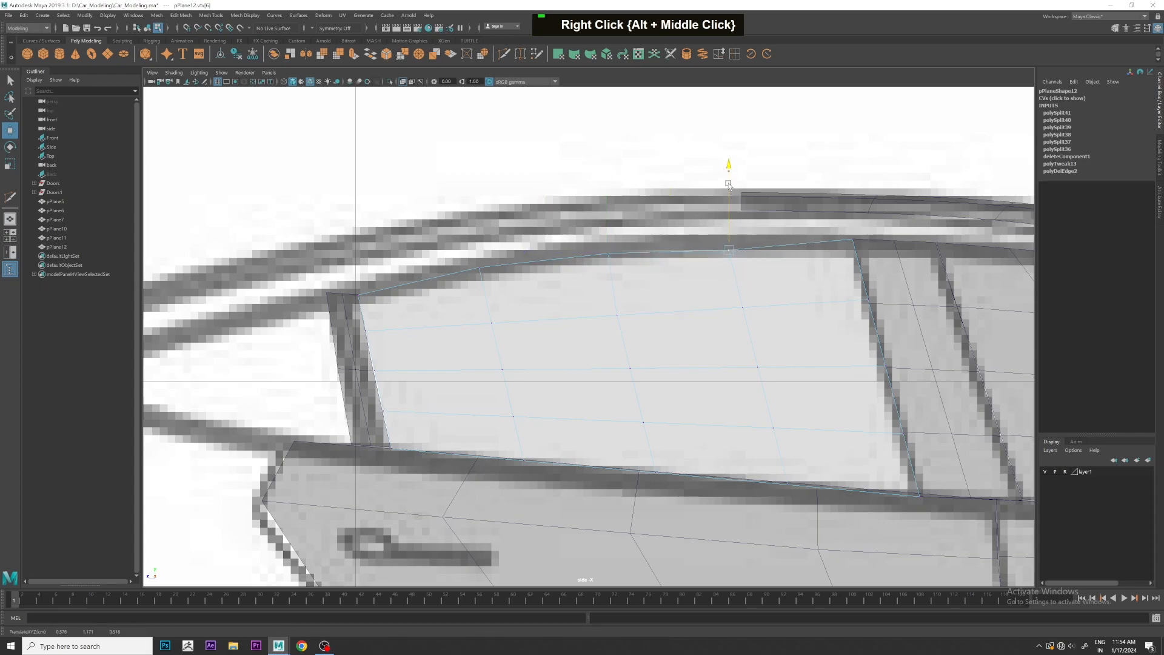
click(852, 240)
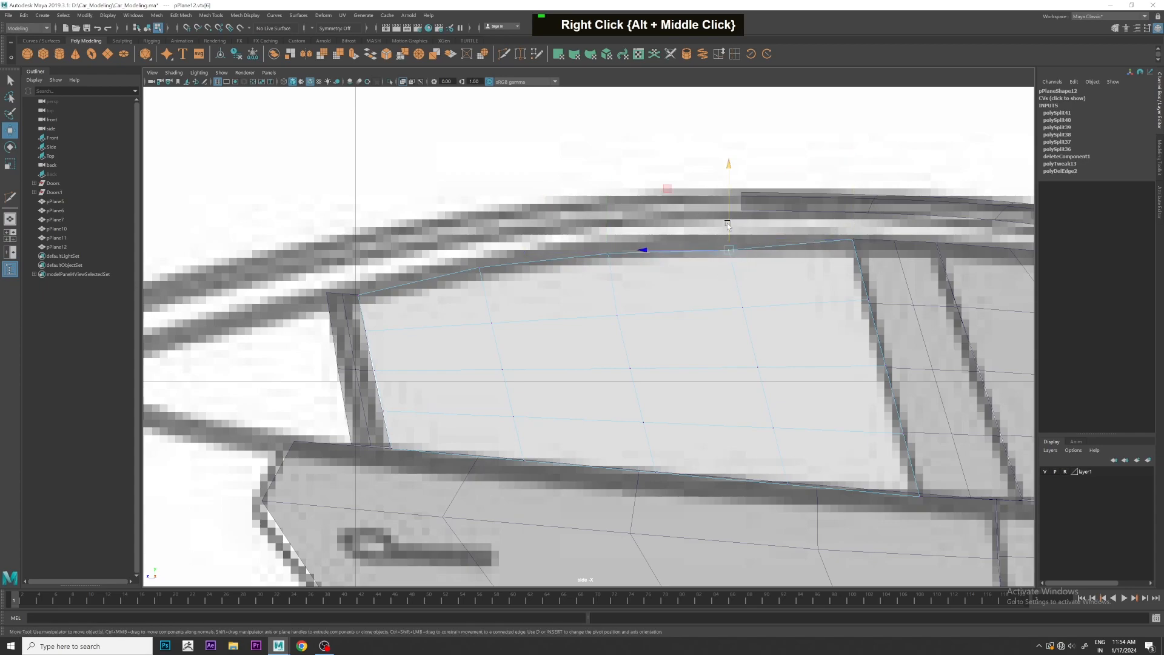
drag(728, 227, 728, 217)
click(608, 253)
drag(608, 220, 609, 214)
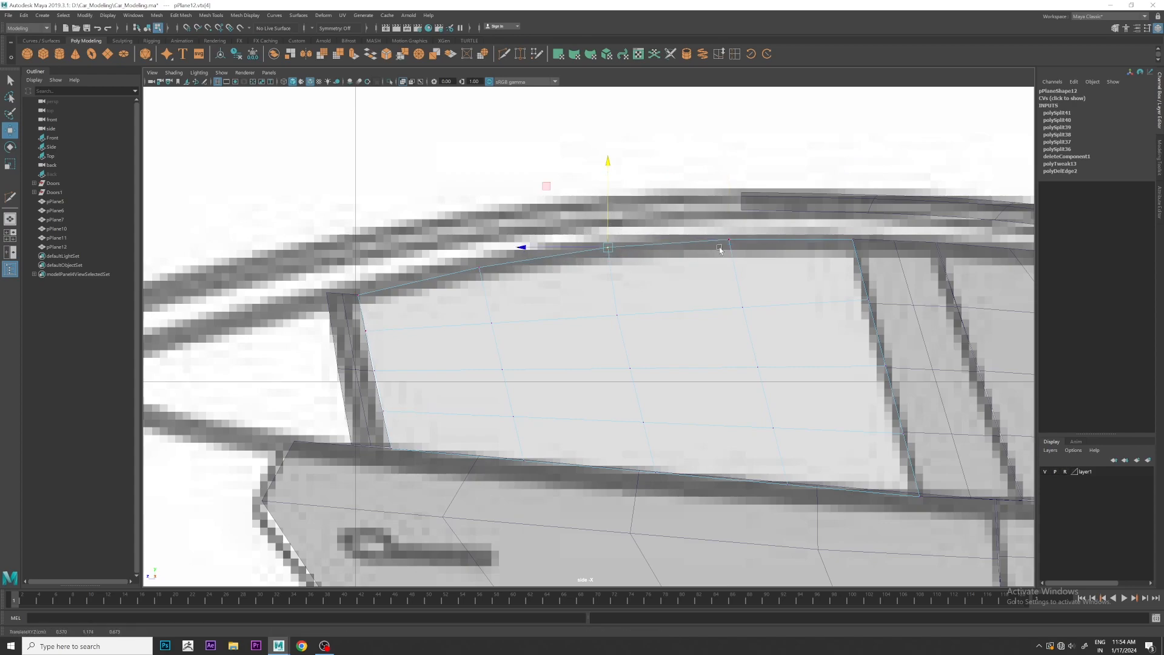
click(480, 244)
- Slide the rear window's three lower-edge vertices sideways to line up with the vertical edges of the rear door below
drag(490, 454, 452, 416)
click(514, 416)
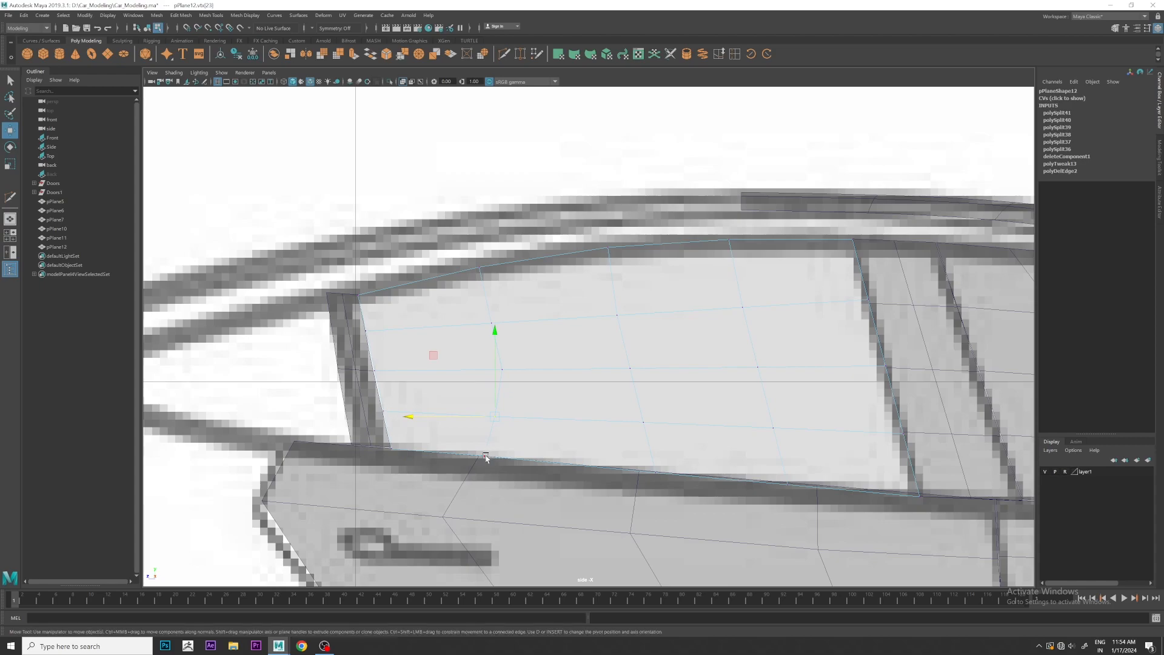
drag(477, 459, 474, 457)
click(615, 328)
drag(652, 473, 631, 472)
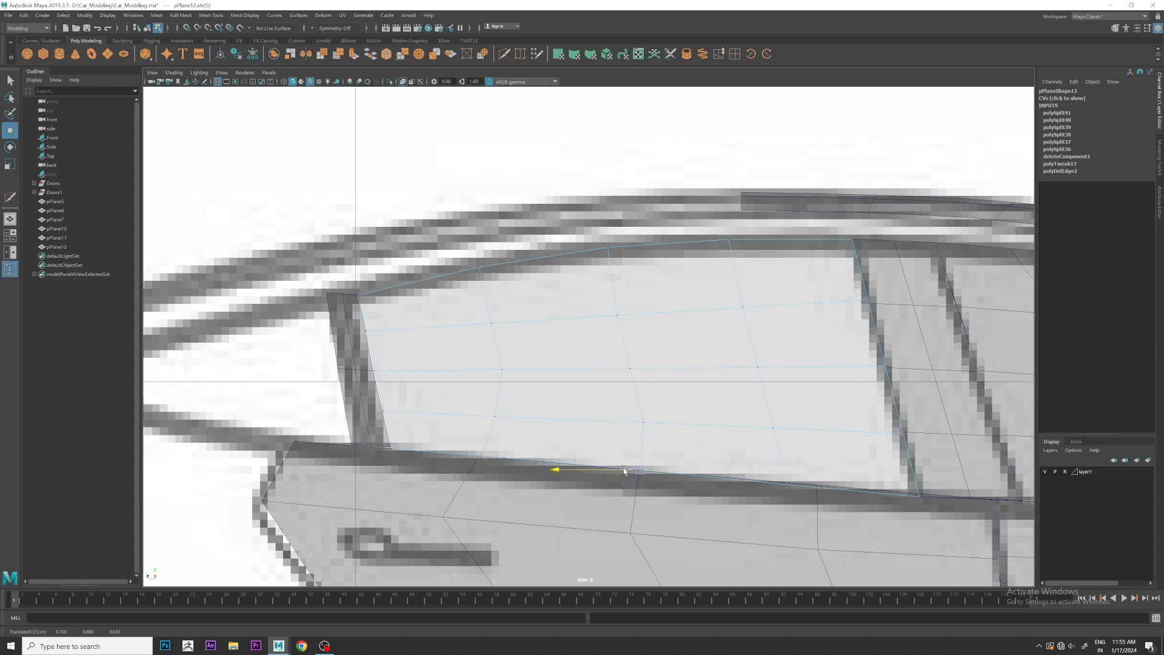
click(786, 483)
drag(744, 483, 764, 483)
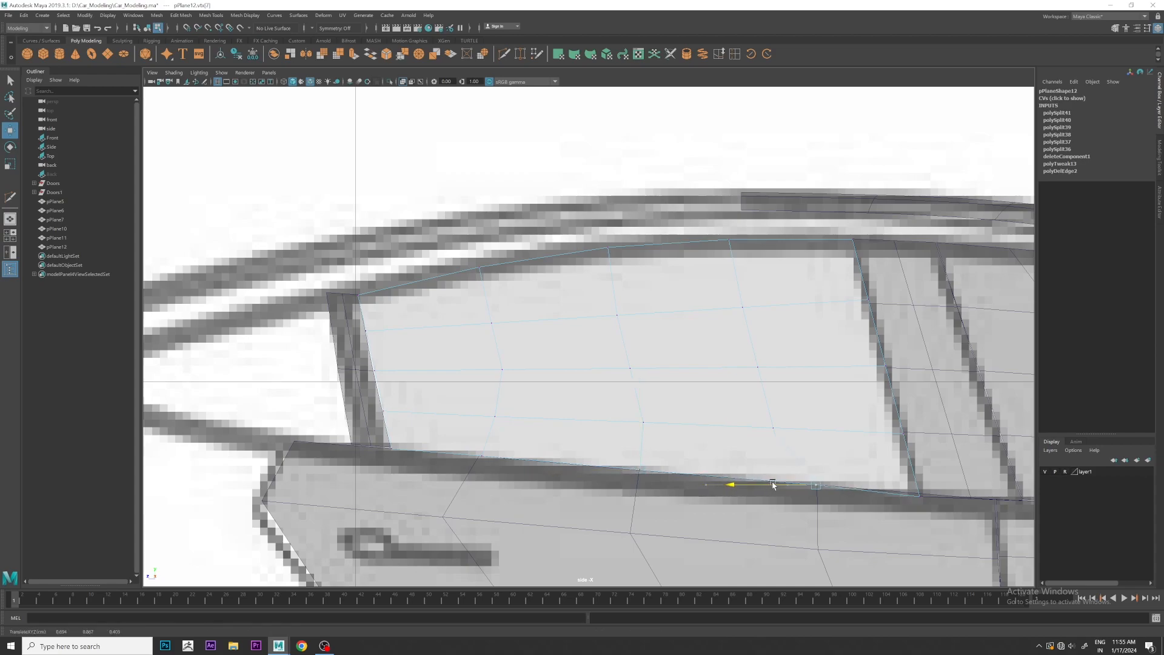
- In perspective view, slide the upper and middle interior vertices of the rear window's front vertical loop rearward
scroll(764, 395, up, 2)
key(space)
key(space)
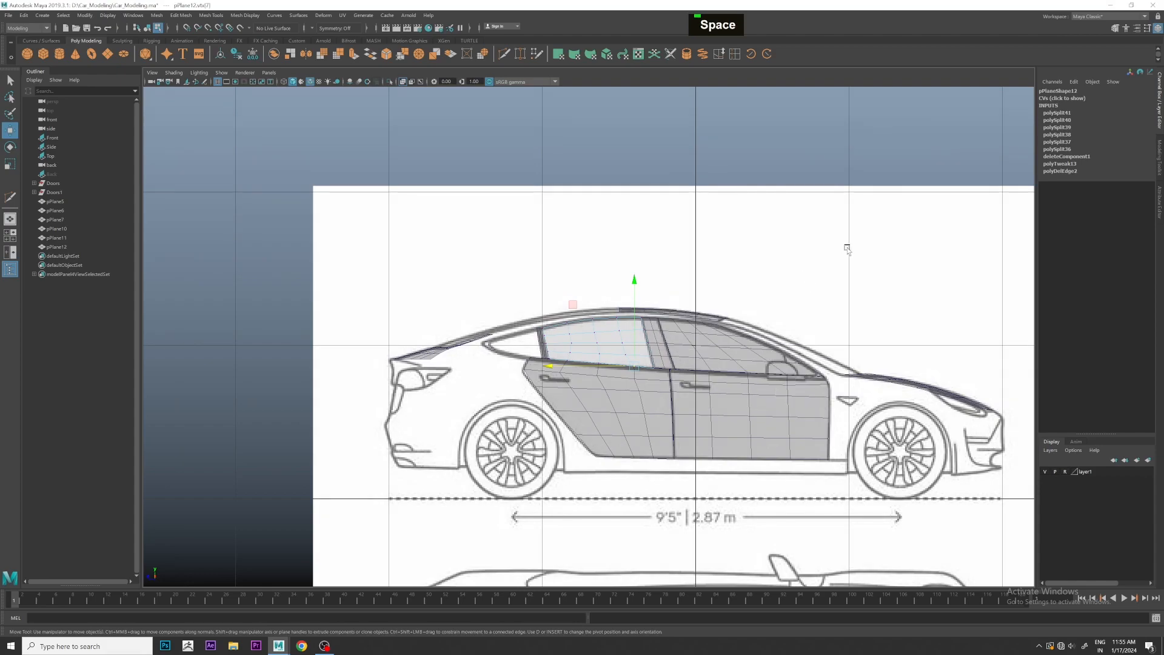
scroll(831, 267, up, 2)
scroll(831, 267, down, 2)
right_drag(685, 332, 773, 294)
click(831, 293)
alt+drag(831, 293, 802, 332)
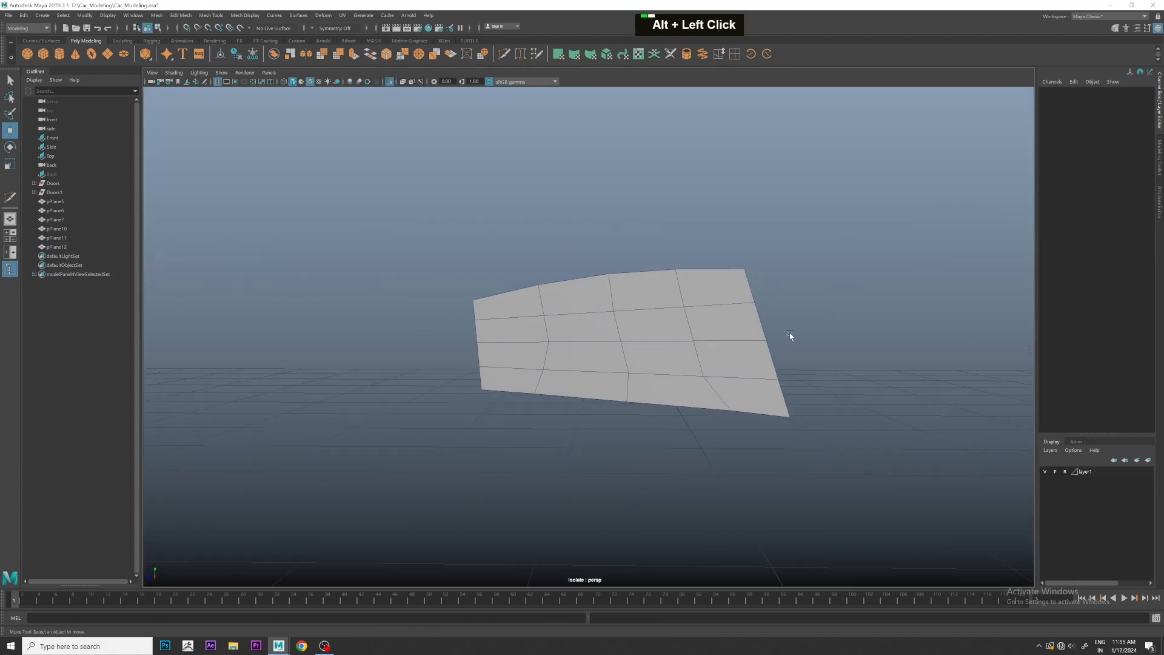
key(ctrl+z)
scroll(729, 302, up, 2)
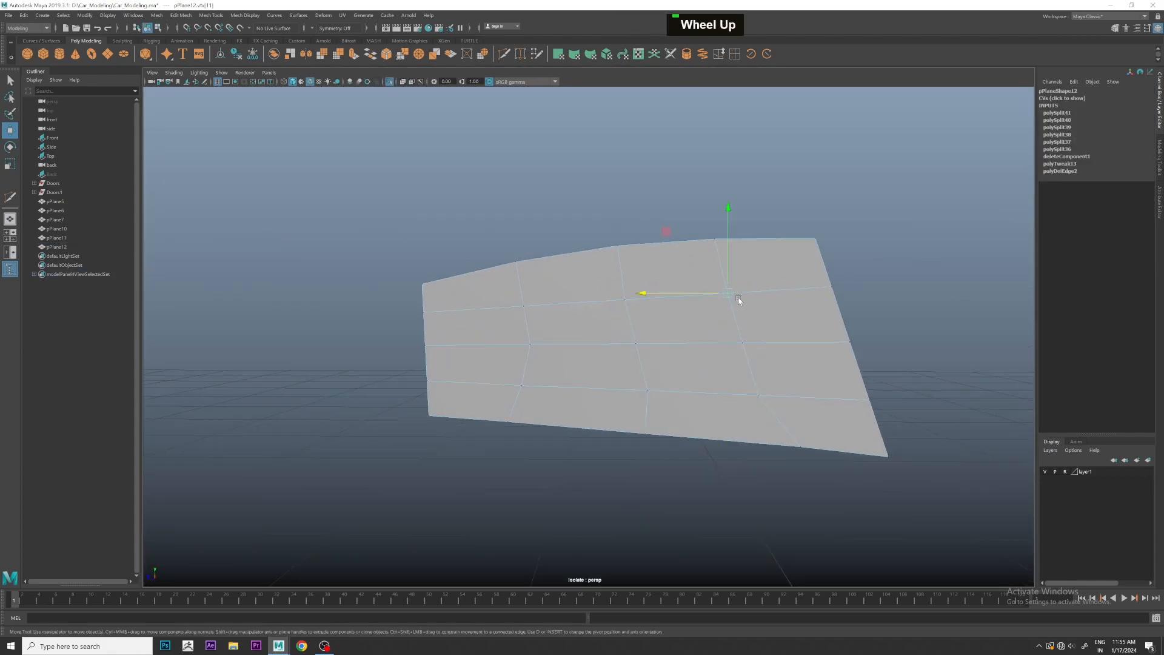
ctrl+shift+drag(693, 298, 708, 347)
click(745, 341)
- Slide the interior vertices of the rear window's middle and rear vertical loops rearward to even out the grid
ctrl+shift+click(646, 390)
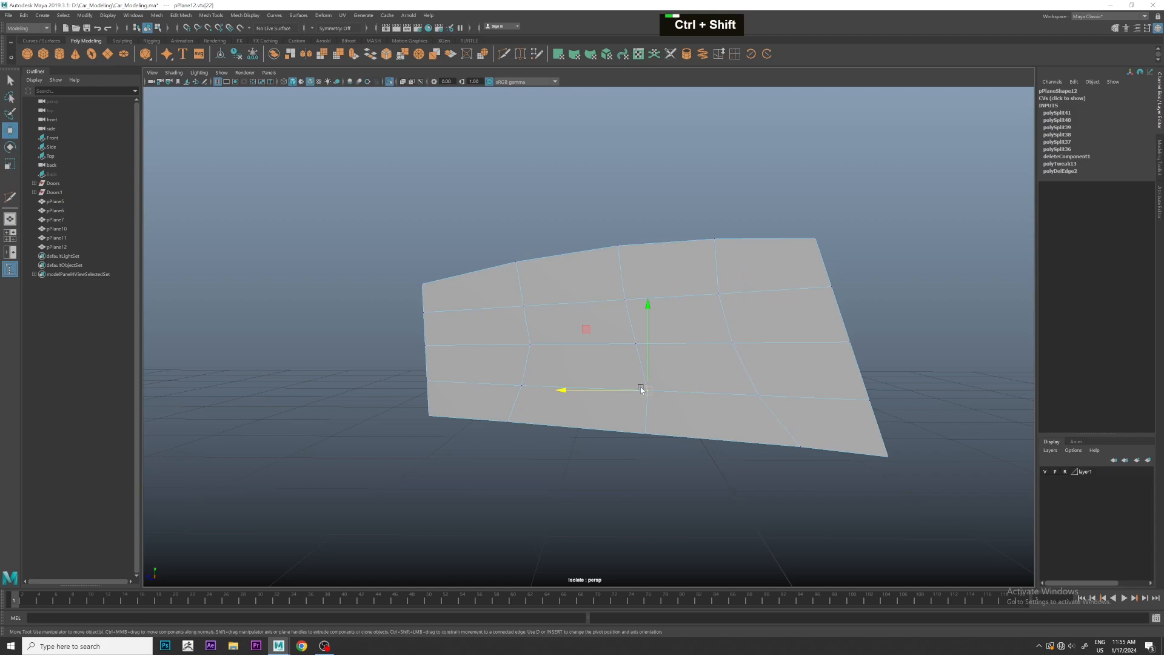
ctrl+shift+click(633, 344)
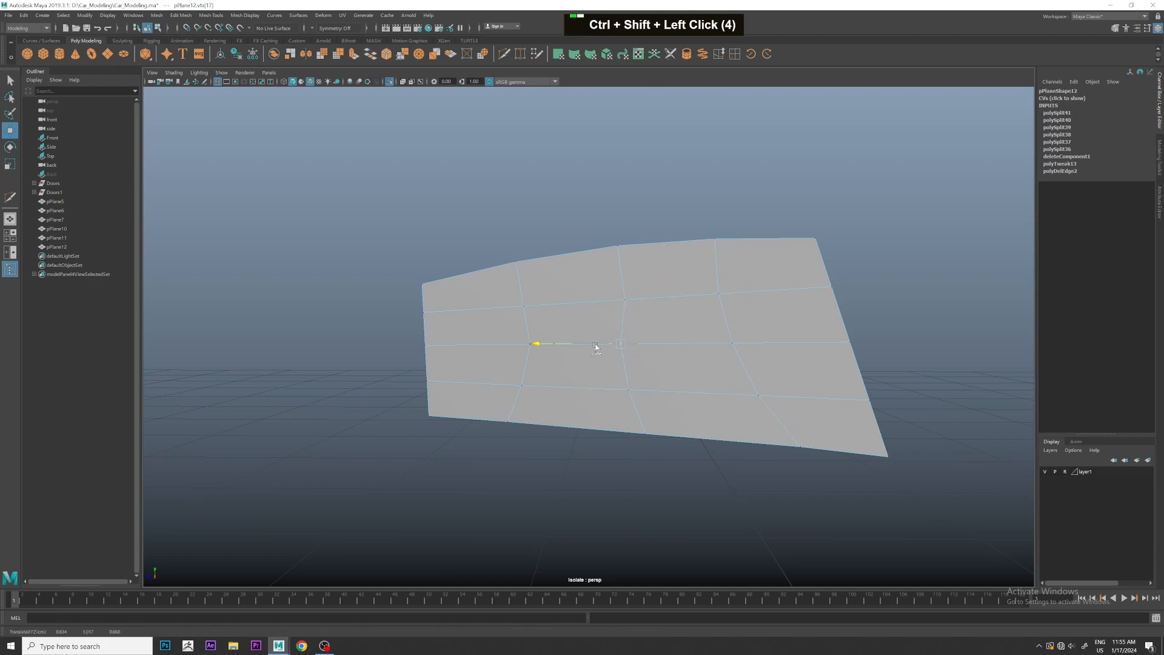
ctrl+shift+click(625, 299)
ctrl+shift+drag(624, 299, 593, 300)
click(524, 307)
ctrl+shift+drag(509, 308, 496, 309)
click(540, 344)
ctrl+shift+drag(540, 344, 512, 344)
click(521, 385)
ctrl+shift+drag(521, 385, 483, 381)
- Exit isolation and move the rear window's lower-edge vertices onto the upper edge of the rear door in perspective view
right_drag(569, 322, 651, 271)
key(ctrl+1)
scroll(852, 306, down, 4)
alt+drag(853, 306, 715, 356)
alt+drag(632, 429, 597, 419)
click(598, 403)
right_drag(597, 400, 608, 345)
alt+drag(608, 345, 632, 405)
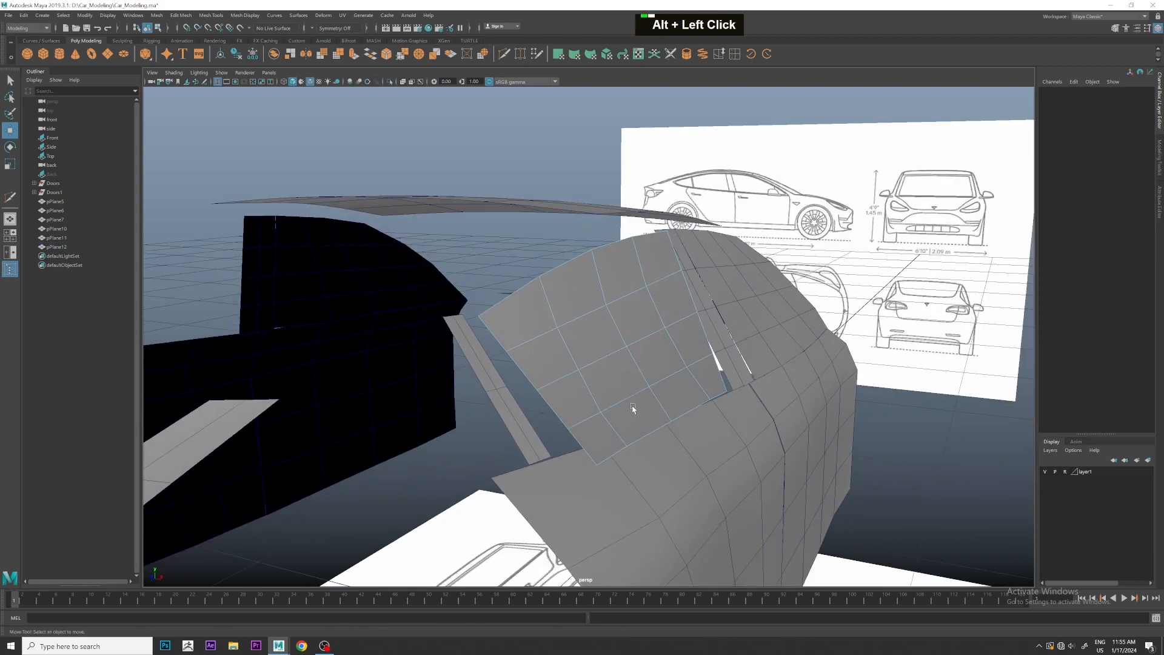
click(611, 449)
drag(612, 454, 549, 404)
scroll(549, 403, up, 3)
right_drag(549, 403, 548, 373)
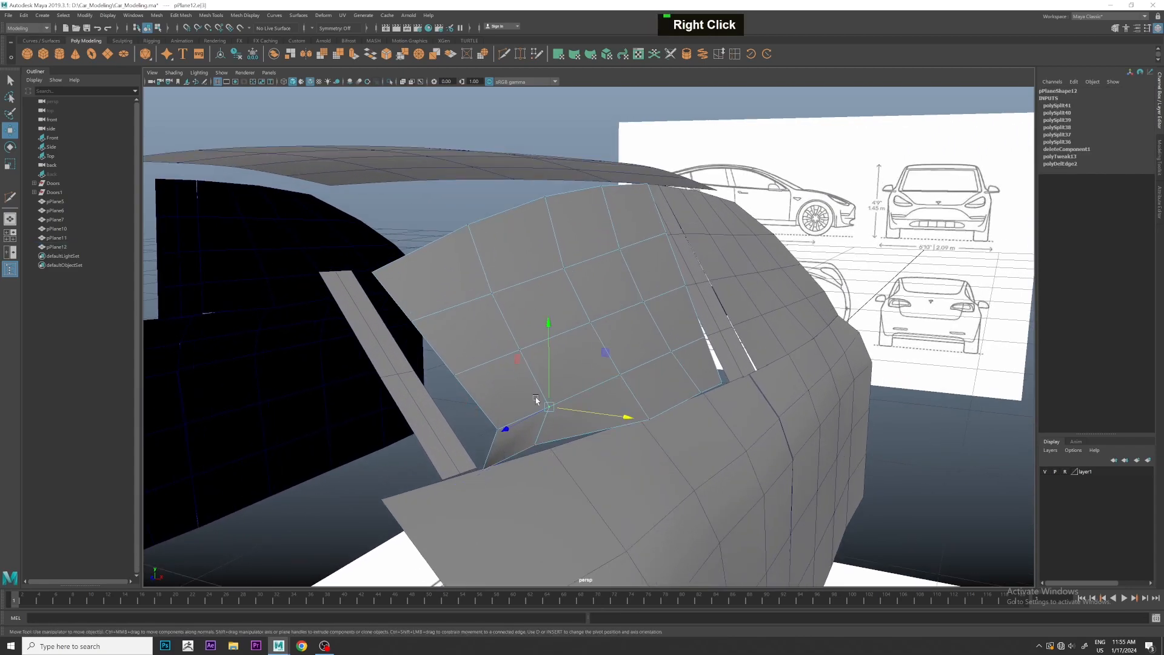
click(545, 445)
drag(544, 444, 567, 454)
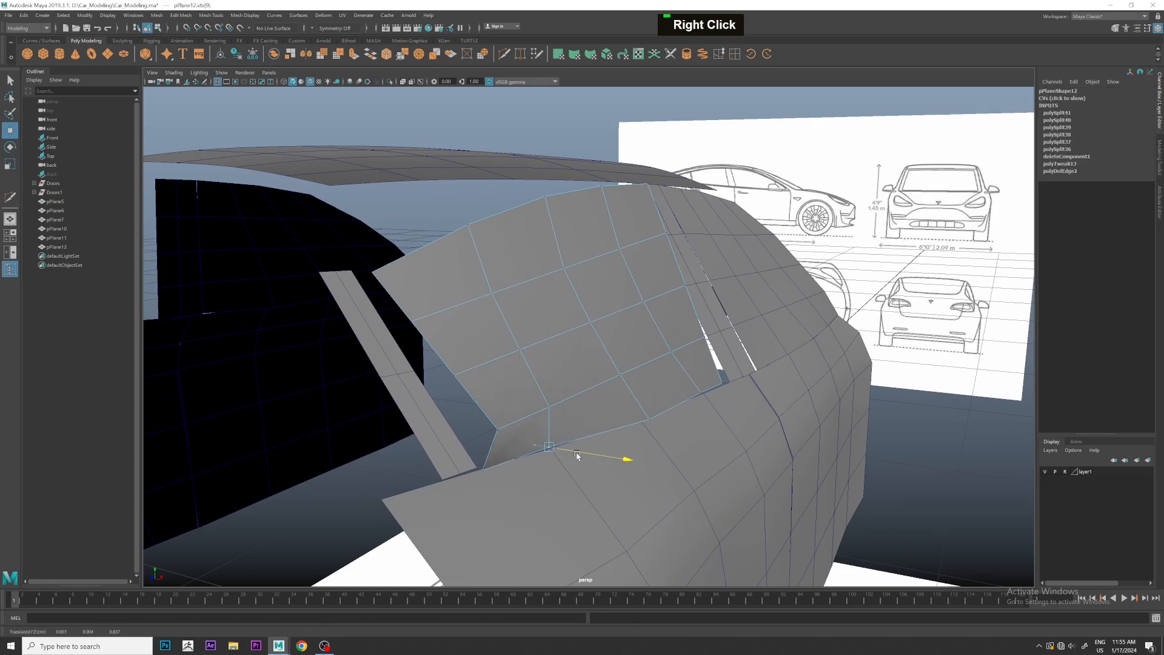
click(678, 424)
click(652, 410)
right_drag(652, 411, 607, 410)
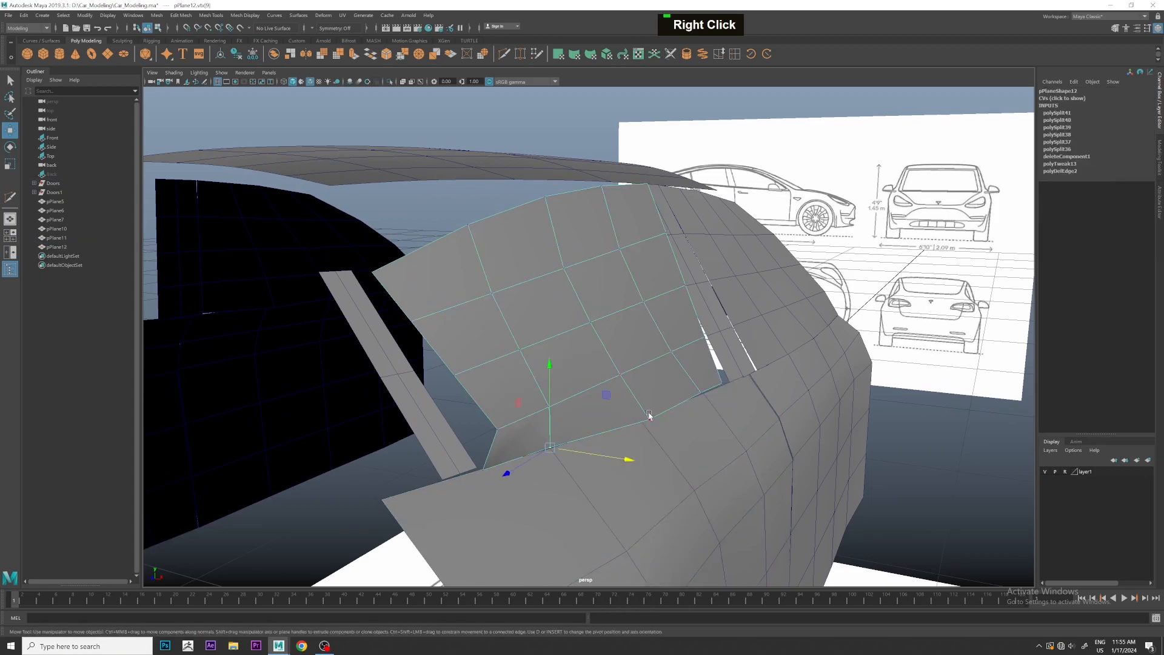
drag(685, 431, 665, 418)
click(693, 392)
click(726, 384)
- Delete the three horizontal edge loops across the rear door window together with their vertices
alt+drag(736, 383, 751, 391)
alt+middle_drag(751, 392, 725, 383)
alt+scroll(723, 381, up, 3)
alt+drag(723, 380, 623, 372)
right_drag(640, 424, 640, 394)
double_click(689, 388)
alt+drag(689, 387, 472, 413)
alt+middle_drag(473, 414, 657, 424)
alt+drag(657, 424, 555, 407)
scroll(555, 407, up, 1)
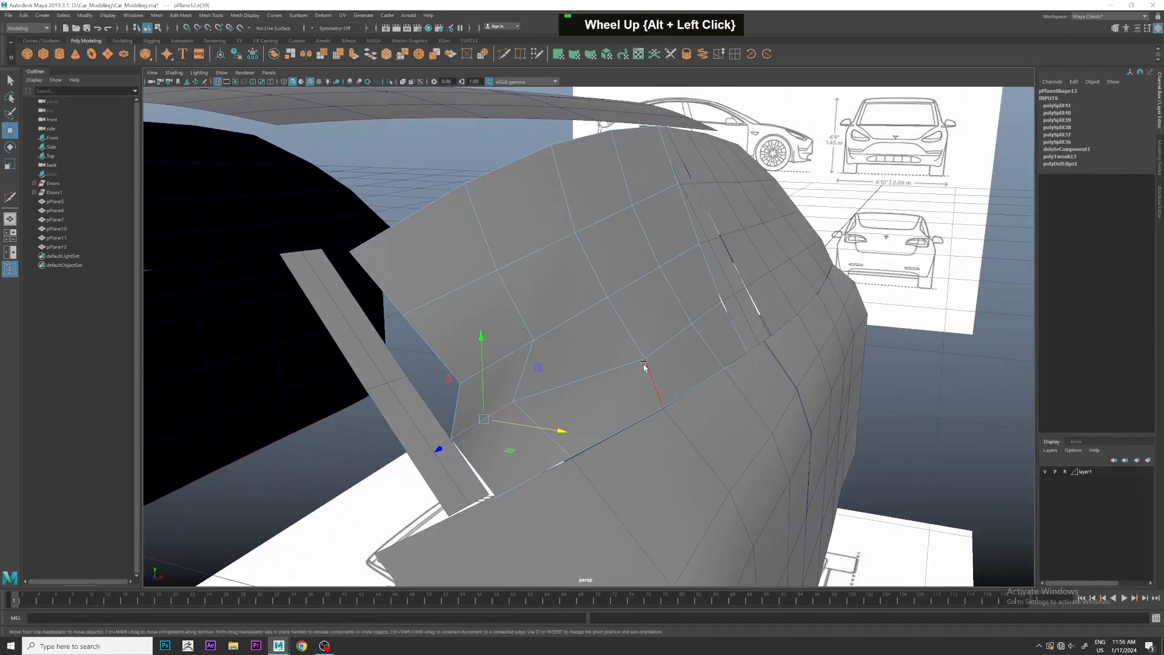
double_click(601, 364)
key(ctrl+Delete)
double_click(512, 351)
key(ctrl+Delete)
double_click(427, 302)
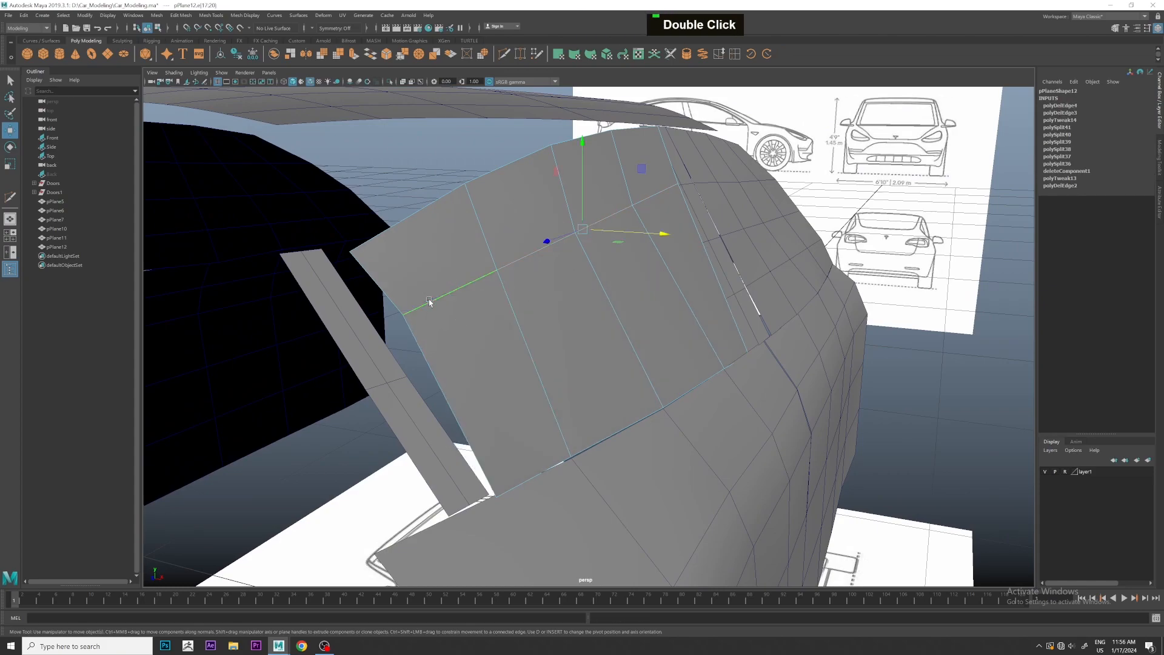
key(ctrl+Delete)
- Select the rear window's upper-edge vertices and move them inward in perspective view
alt+drag(409, 250, 471, 296)
right_drag(410, 299, 349, 274)
click(389, 311)
alt+drag(389, 311, 492, 349)
alt+middle_drag(578, 321, 572, 356)
alt+drag(571, 356, 543, 338)
alt+middle_drag(544, 338, 554, 298)
alt+drag(543, 346, 566, 333)
alt+middle_drag(566, 333, 576, 294)
alt+drag(576, 293, 562, 208)
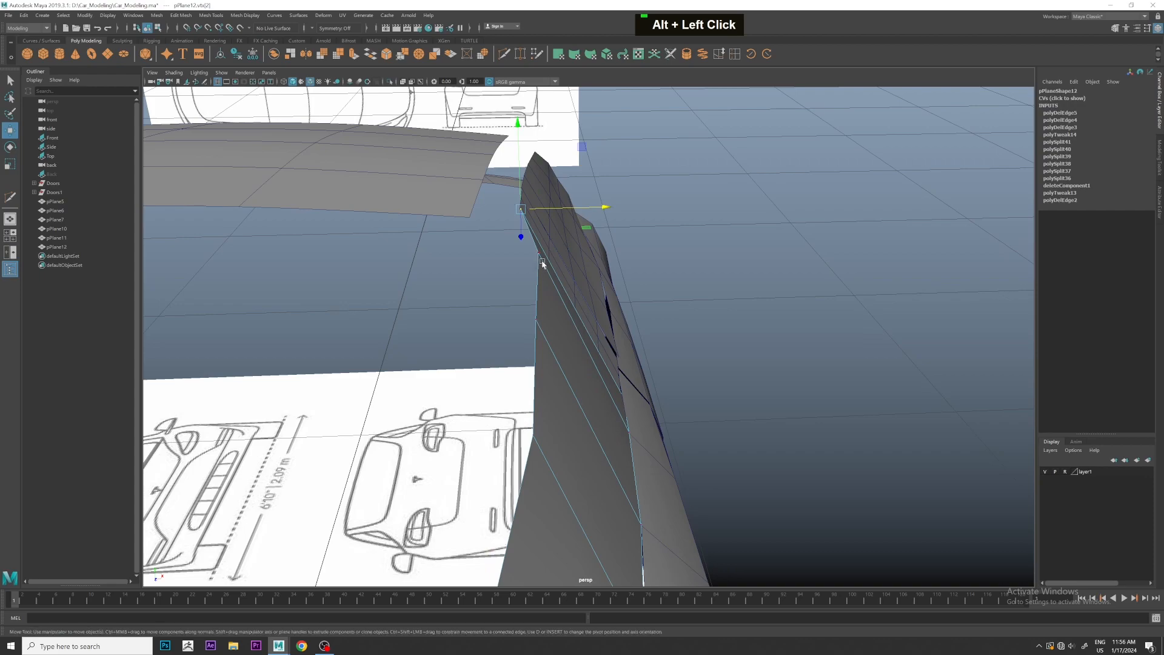
shift+click(540, 315)
drag(630, 327, 598, 325)
- Align the rear window's upper-edge vertices with the blueprint's window line in top view
key(space)
key(space)
scroll(643, 455, up, 1)
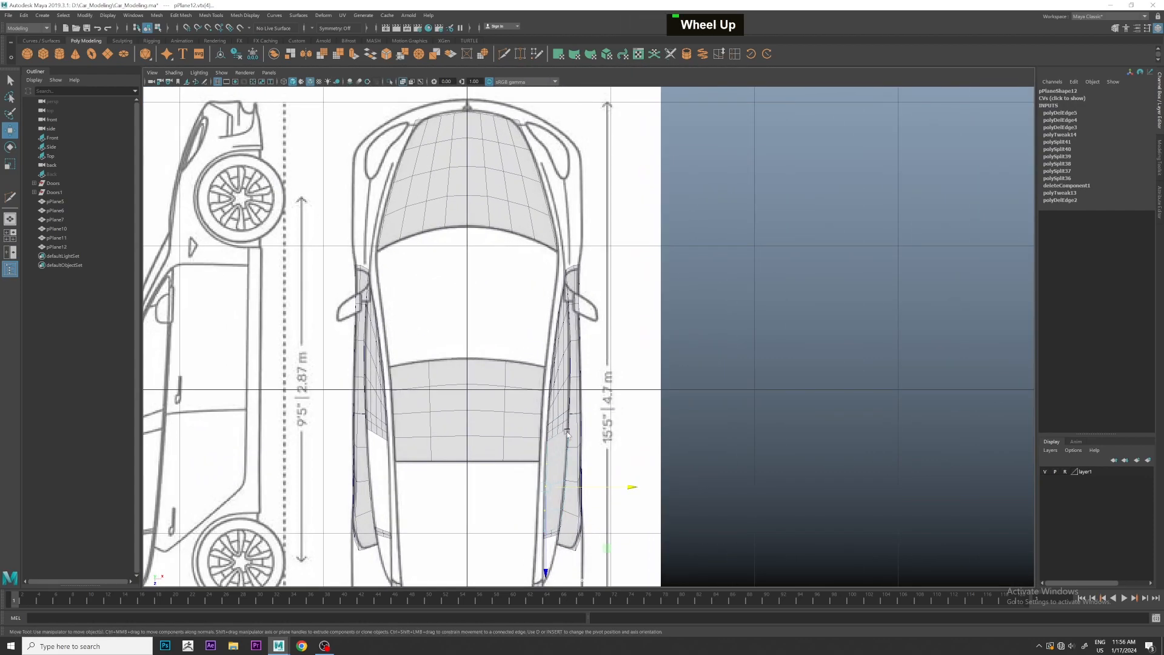
alt+middle_drag(643, 455, 643, 341)
scroll(644, 340, up, 2)
scroll(644, 340, up, 3)
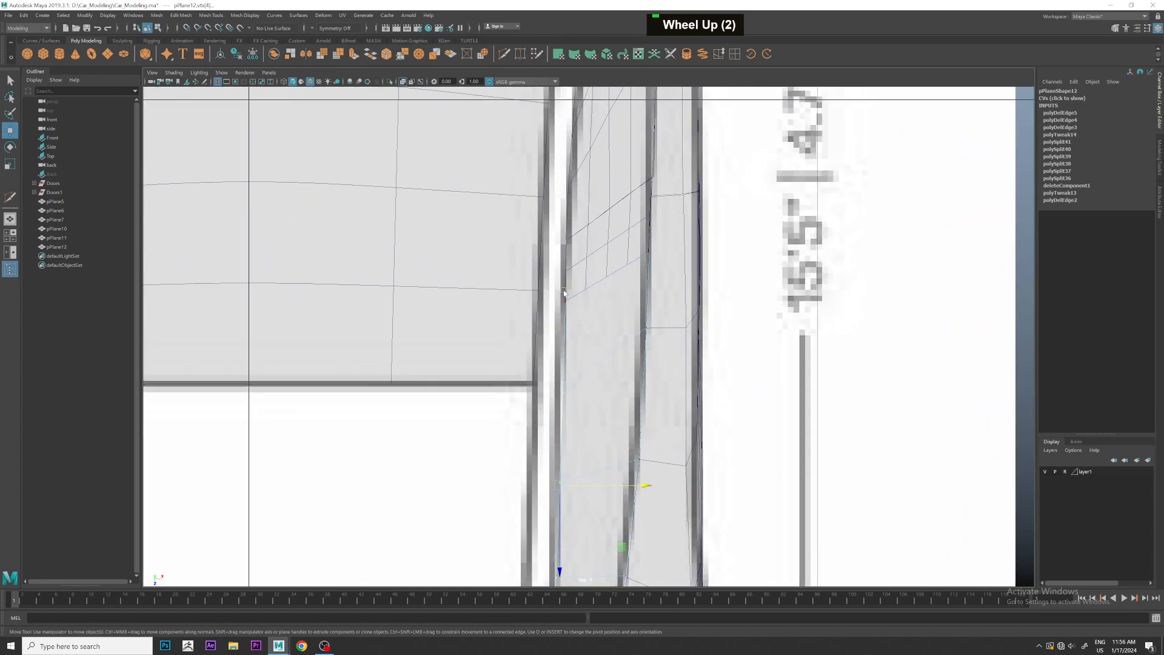
alt+scroll(589, 307, up, 2)
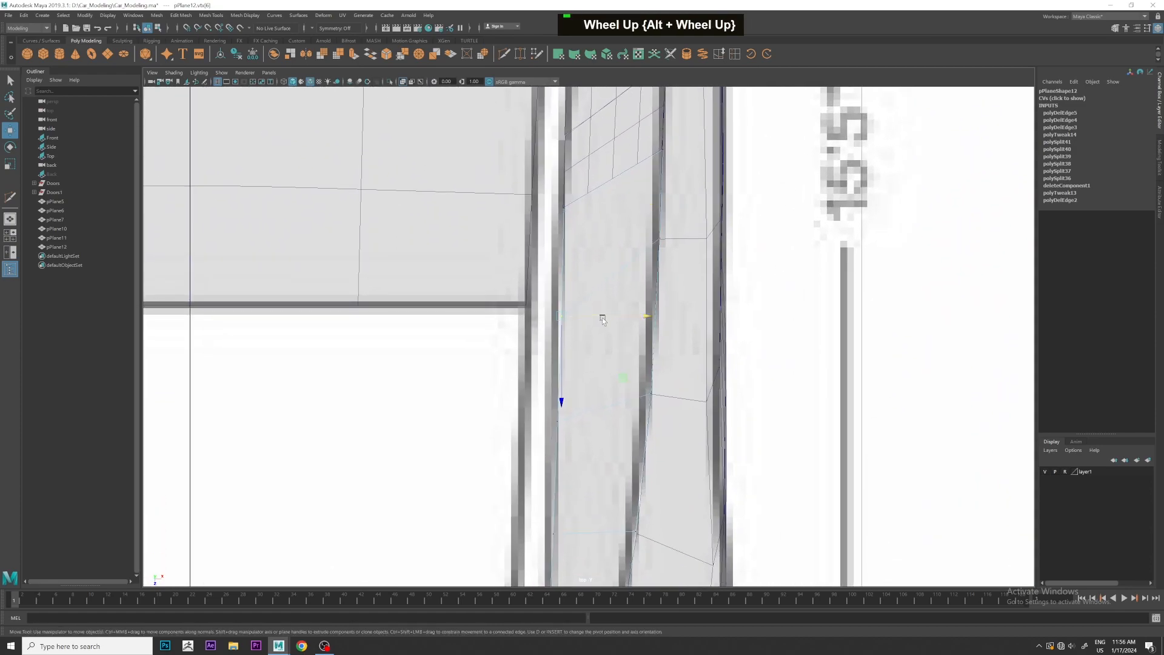
alt+middle_drag(599, 315, 564, 375)
drag(583, 400, 581, 399)
alt+scroll(580, 399, up, 1)
alt+middle_drag(581, 399, 575, 351)
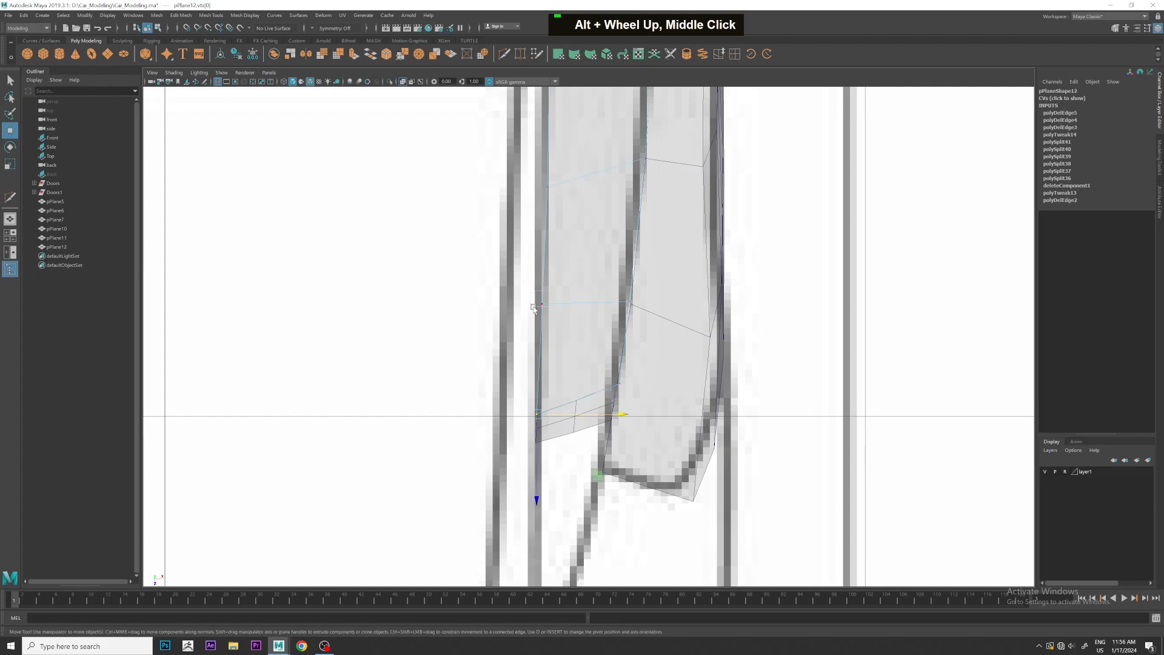
key(space)
key(space)
- Insert three new horizontal edge loops across the rear door window with Multi-Cut
scroll(792, 252, down, 2)
alt+drag(792, 252, 759, 284)
right_drag(608, 345, 652, 306)
scroll(483, 335, up, 1)
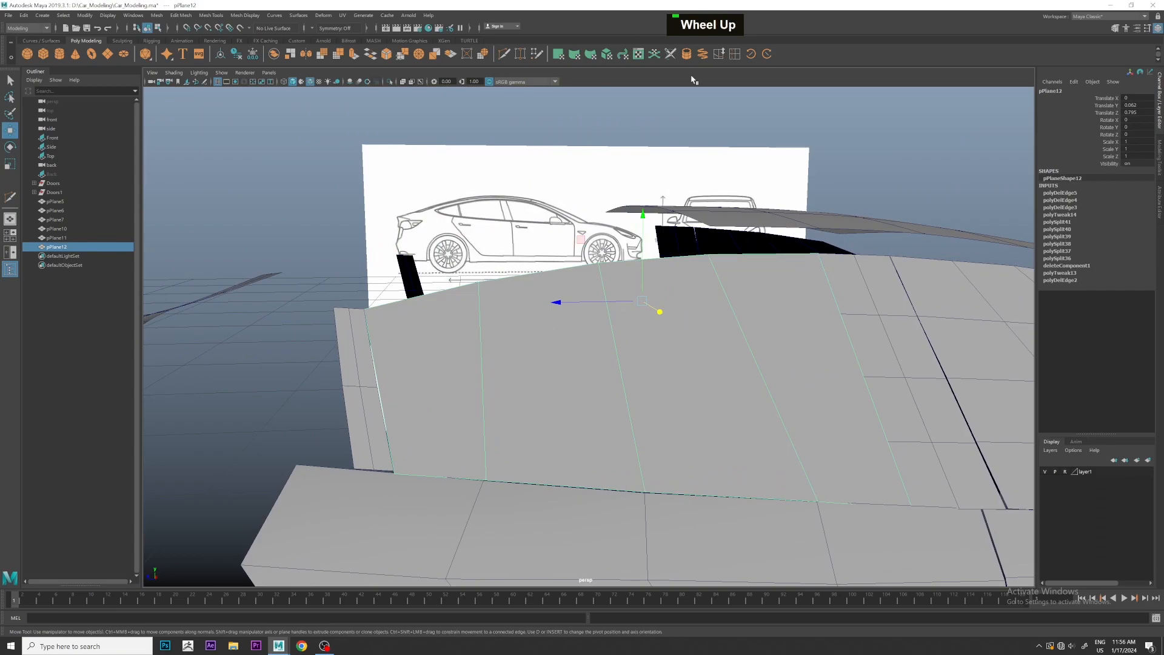
click(504, 54)
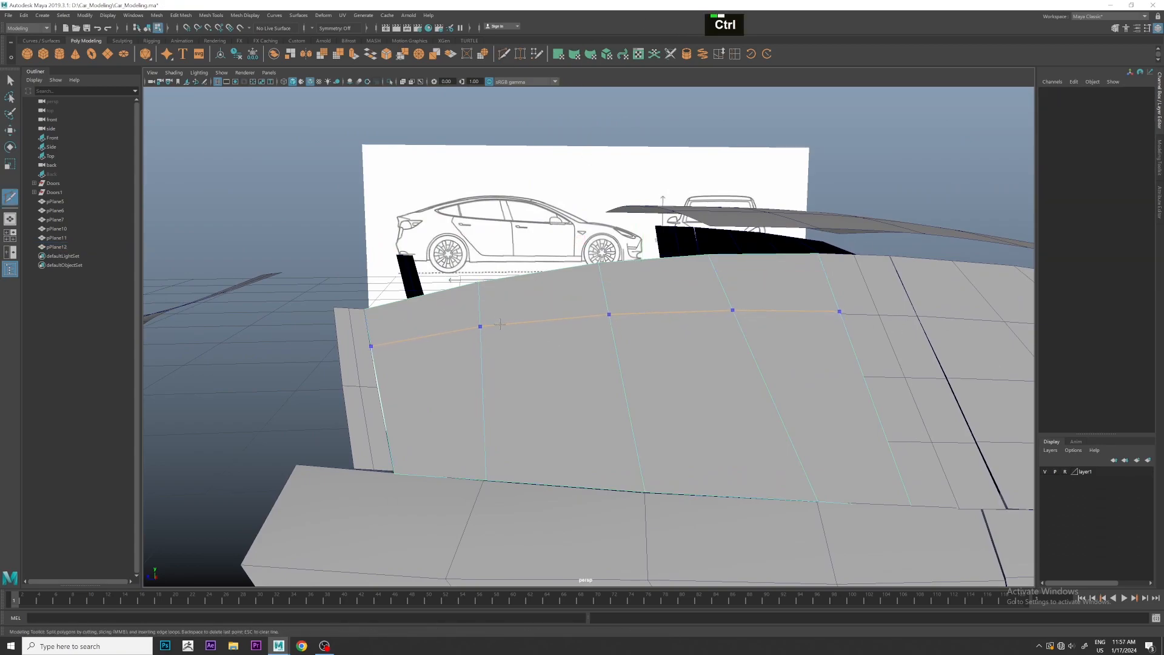
ctrl+click(500, 326)
ctrl+click(500, 374)
ctrl+click(513, 424)
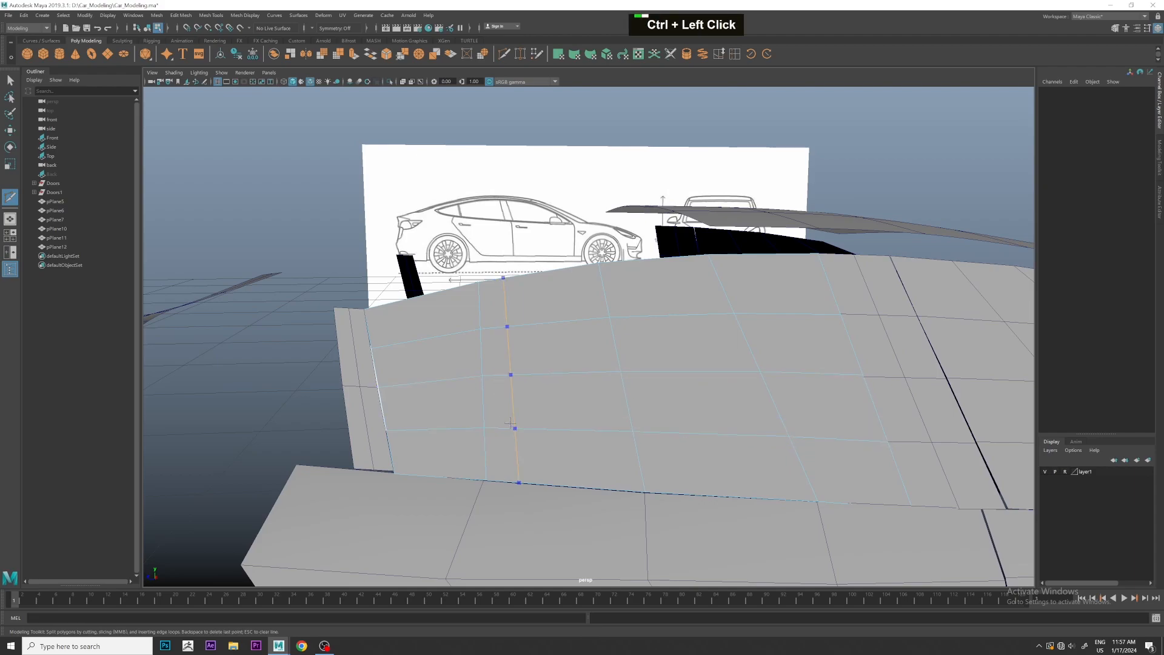
key(w)
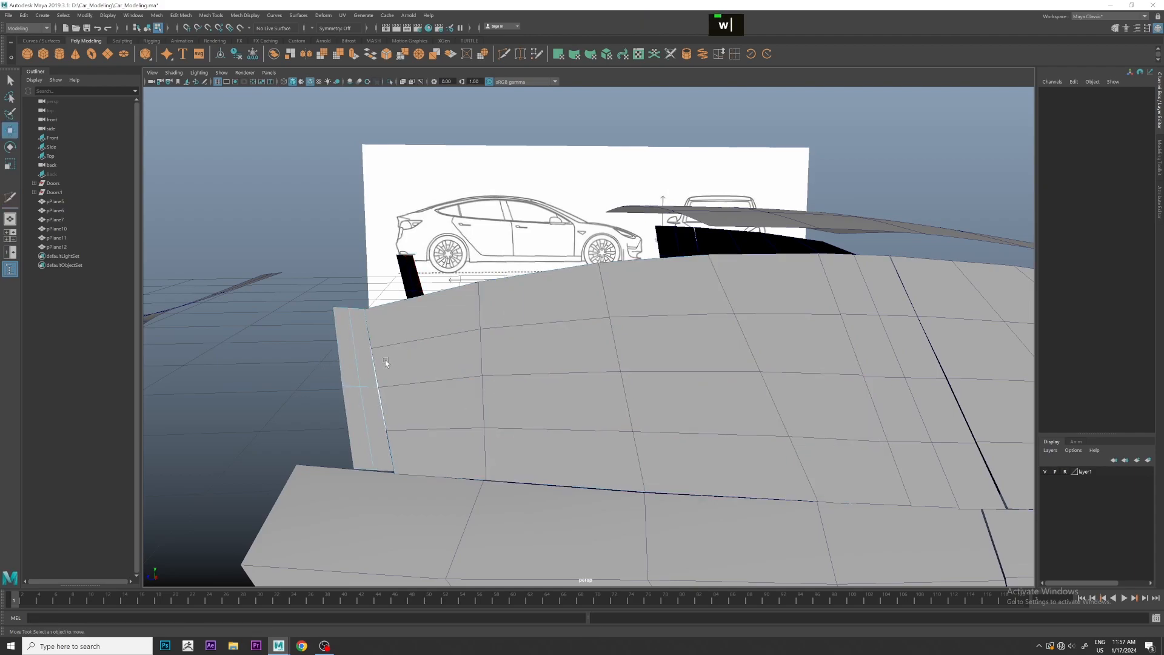
- Insert two more horizontal edge loops in the narrow pillar strip behind the rear window, above and below its middle loop
right_drag(359, 369, 375, 364)
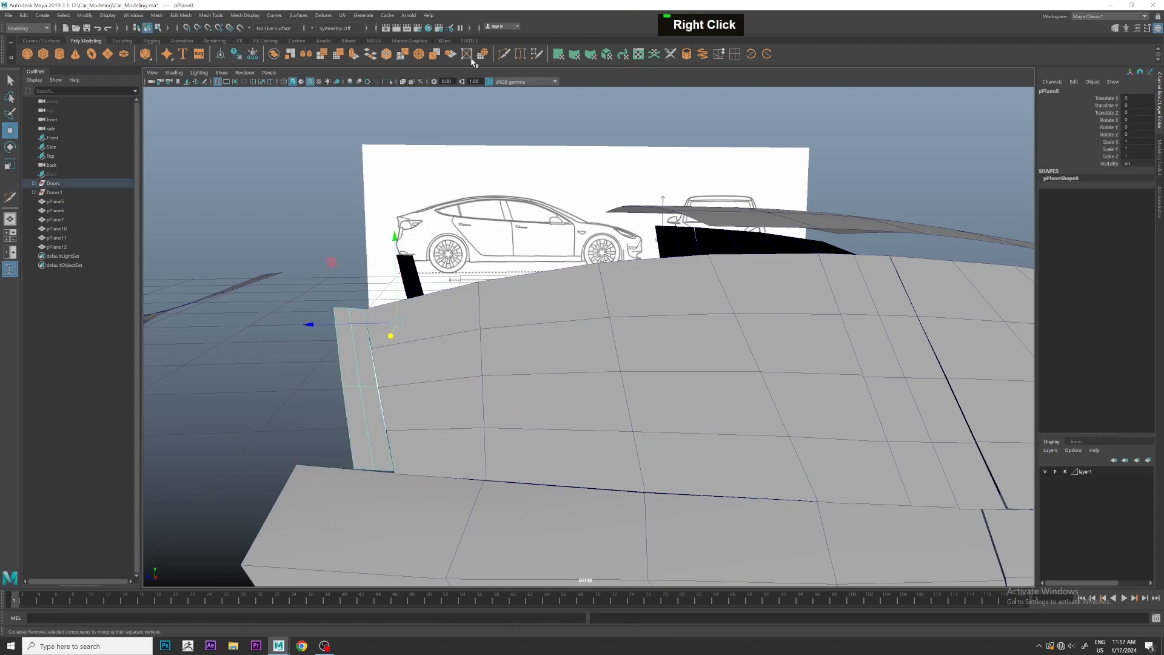
key(y)
ctrl+click(355, 348)
ctrl+click(362, 428)
scroll(843, 348, down, 5)
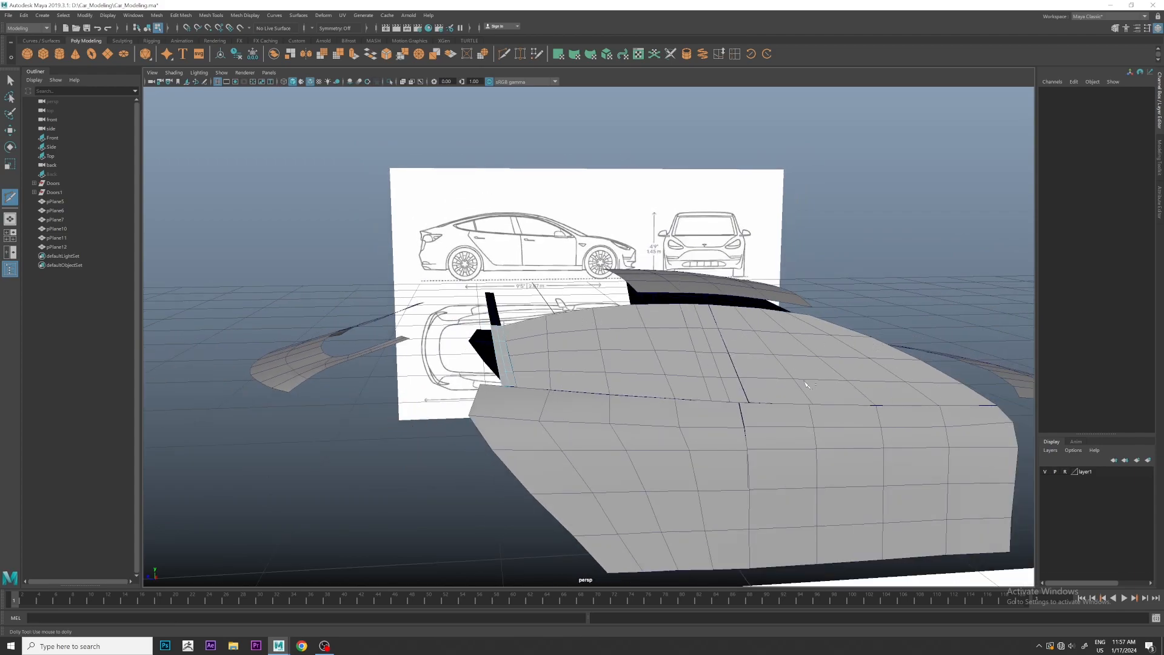
alt+middle_drag(861, 381, 788, 364)
alt+drag(788, 363, 594, 345)
scroll(588, 344, up, 3)
key(w)
scroll(720, 305, down, 3)
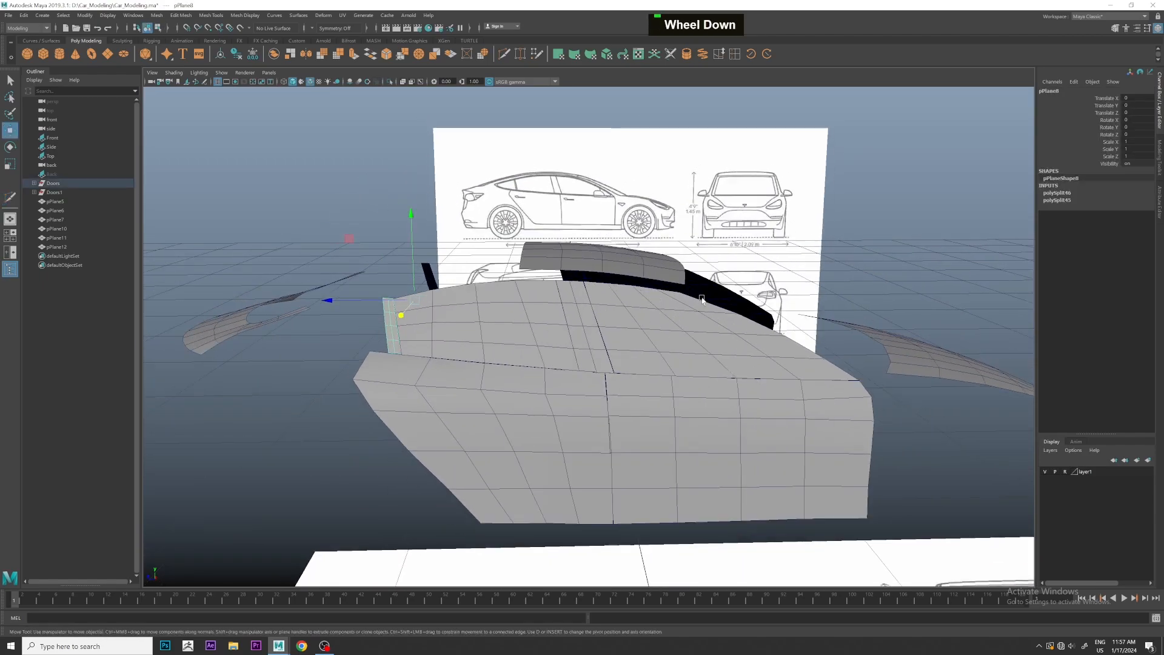
- Move the rear window's rear-edge vertices sideways to close the gap to the rear pillar strip
alt+drag(720, 305, 769, 312)
scroll(693, 340, up, 3)
mouse_move(692, 339)
alt+mouse_down()
mouse_move(535, 343)
mouse_move(699, 337)
alt+mouse_up()
click(546, 340)
alt+scroll(667, 340, up, 5)
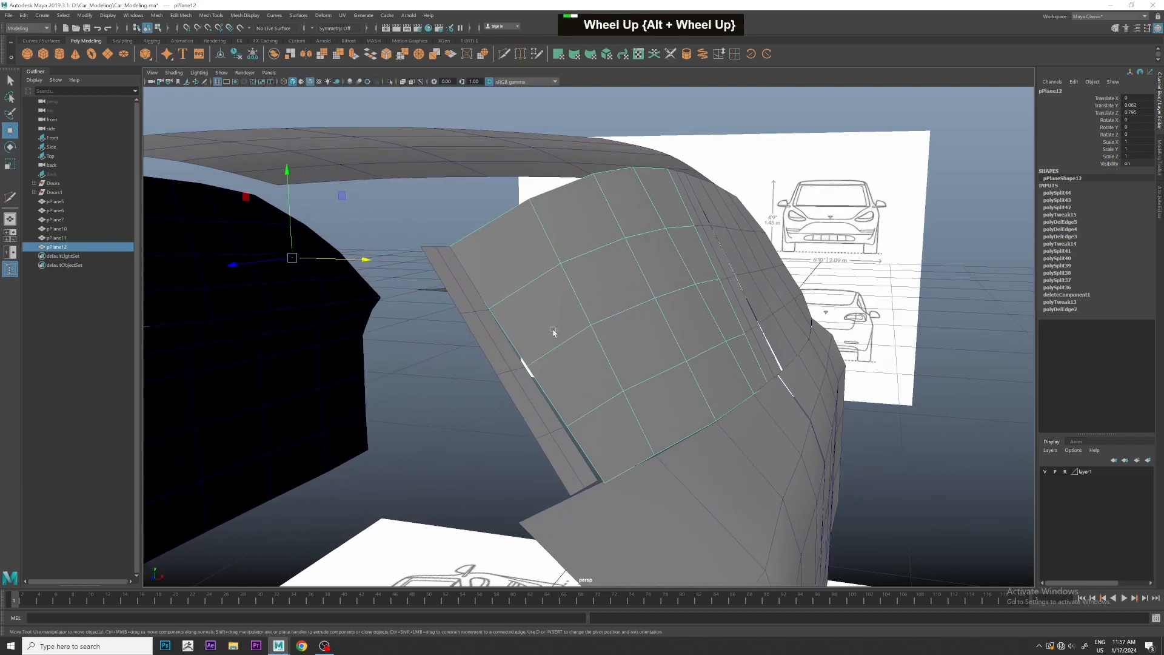
right_drag(553, 345, 507, 304)
drag(523, 316, 526, 311)
click(529, 362)
click(566, 426)
drag(603, 432, 604, 433)
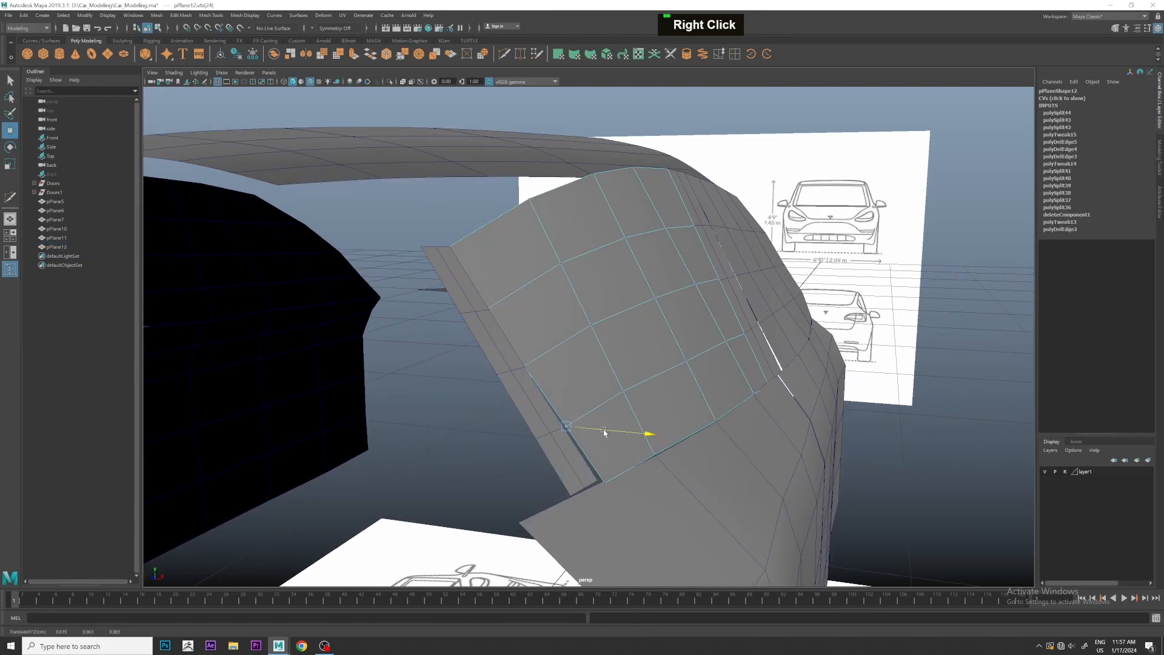
click(605, 480)
drag(630, 485, 631, 484)
- Move the rear pillar strip's lower-end vertices to meet the window corner and the rear door's upper edge
right_drag(624, 485, 610, 475)
scroll(629, 447, down, 2)
alt+middle_drag(628, 446, 648, 394)
scroll(648, 395, up, 2)
right_drag(627, 400, 581, 400)
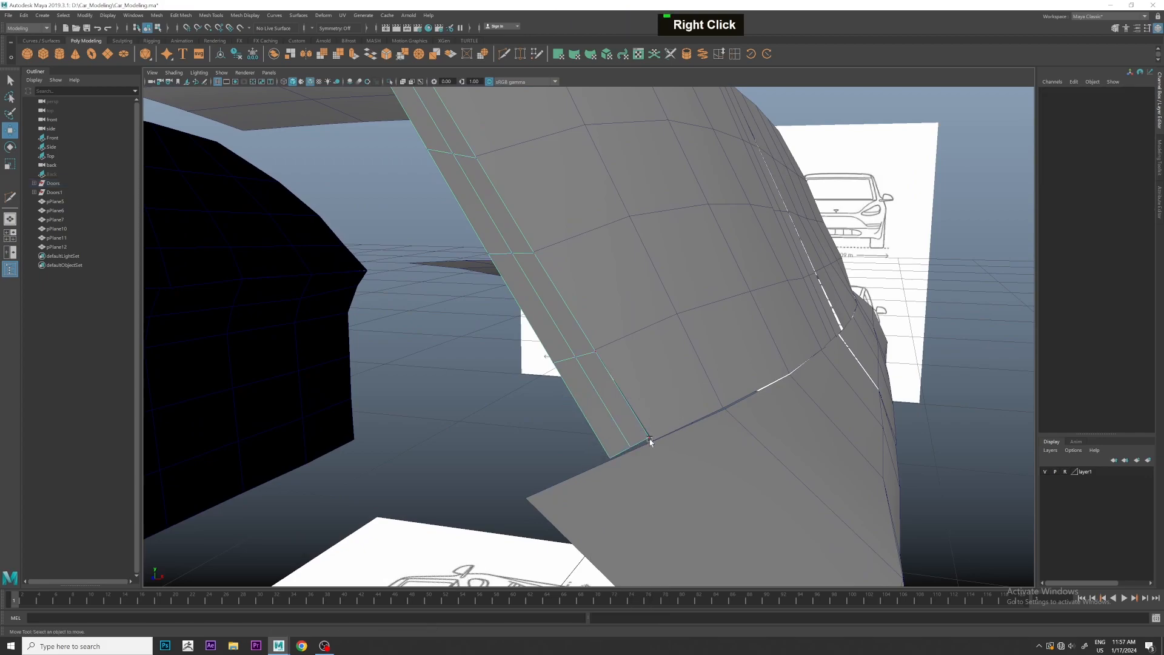
click(650, 437)
drag(691, 440, 693, 441)
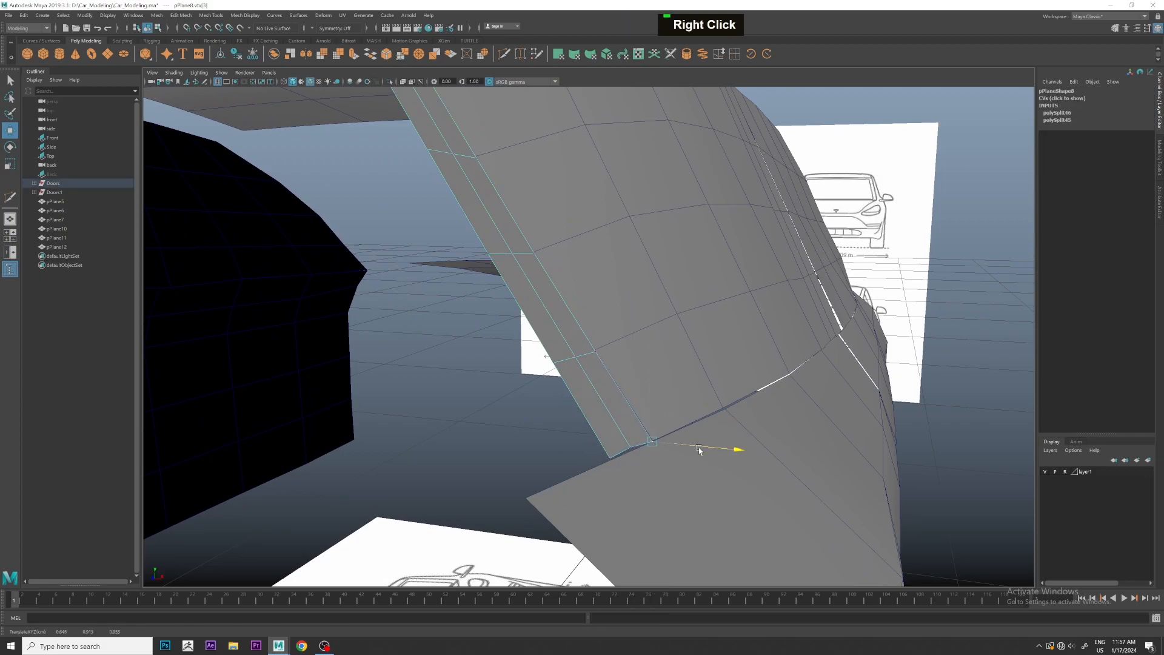
click(629, 448)
drag(631, 429, 630, 428)
click(604, 455)
- Return to object selection, select the rear door window and show it in smooth preview
alt+drag(612, 436, 672, 425)
alt+middle_drag(671, 425, 693, 423)
alt+scroll(692, 420, down, 2)
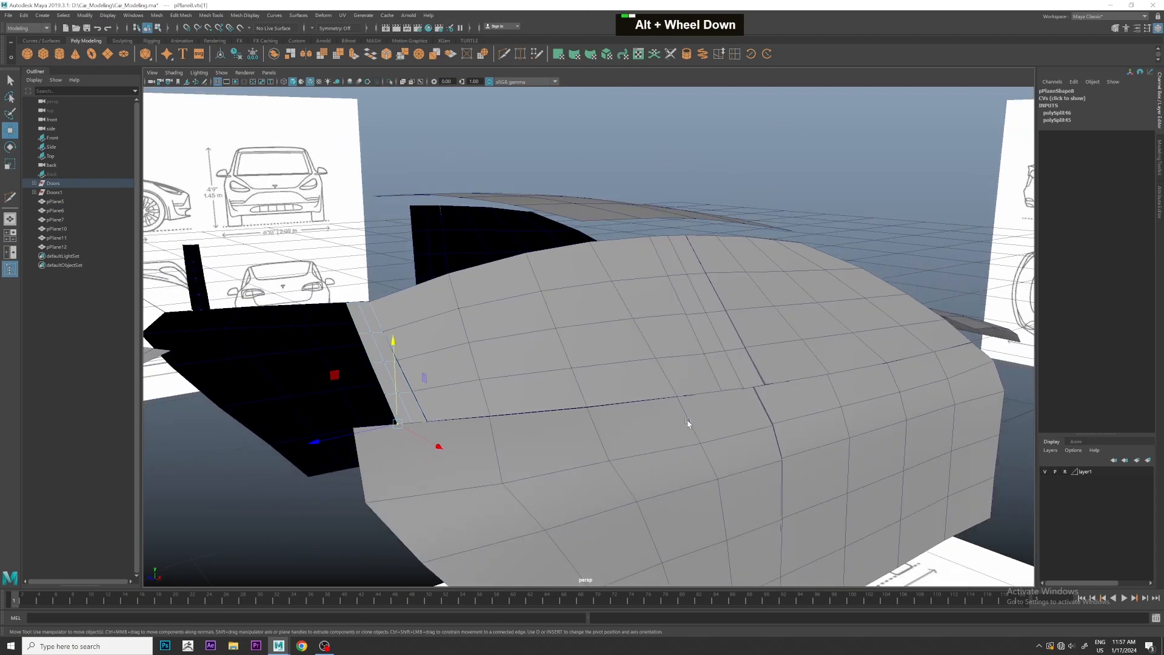
alt+drag(692, 422, 657, 426)
right_drag(331, 365, 394, 330)
click(826, 201)
alt+drag(889, 248, 693, 373)
click(679, 346)
scroll(675, 340, up, 2)
key(3)
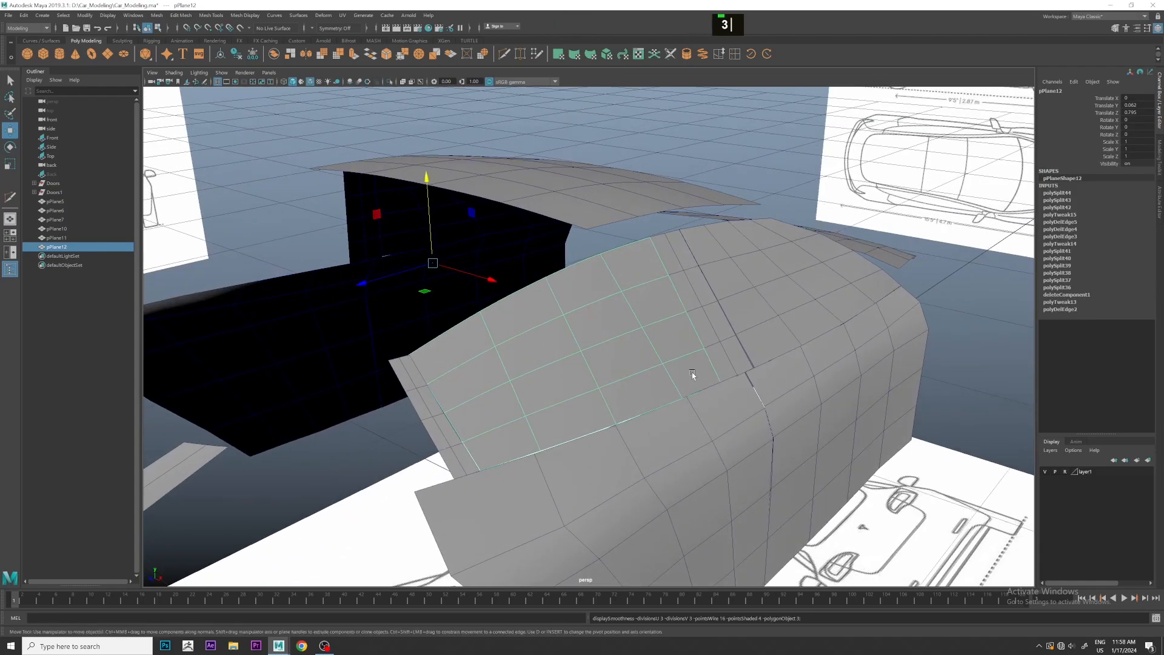
- Move the rear door window's lower-edge vertex sideways to close the gap to the door's upper edge, and return to object selection
click(727, 311)
alt+drag(727, 312, 671, 415)
alt+scroll(671, 415, up, 2)
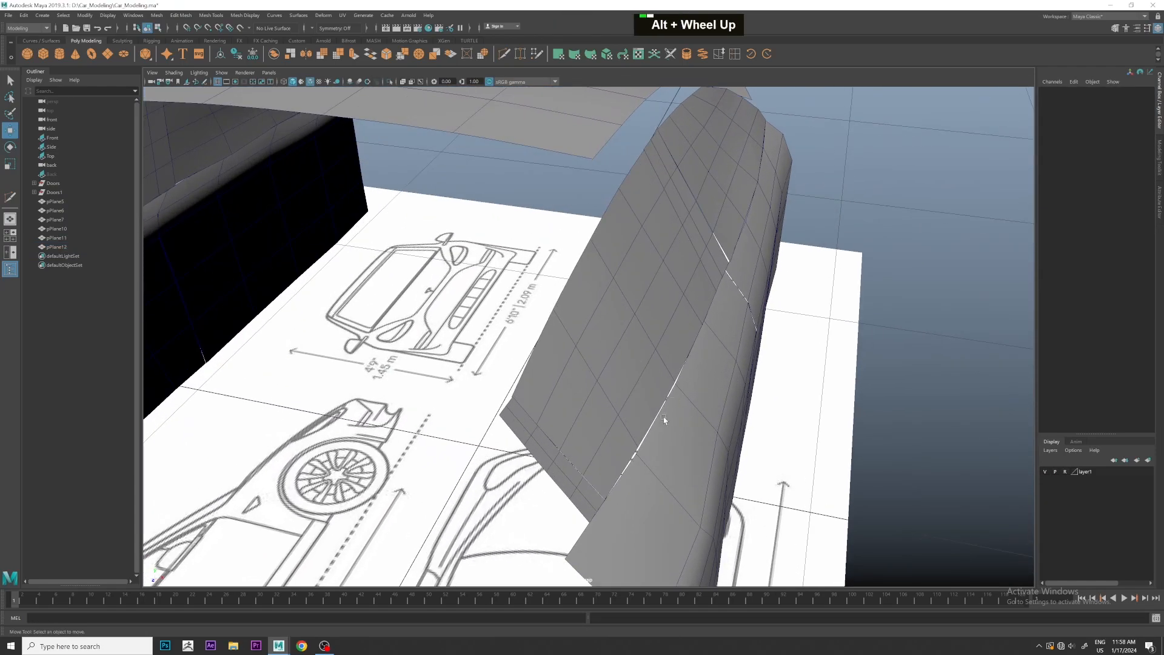
click(628, 404)
alt+middle_drag(657, 416, 653, 377)
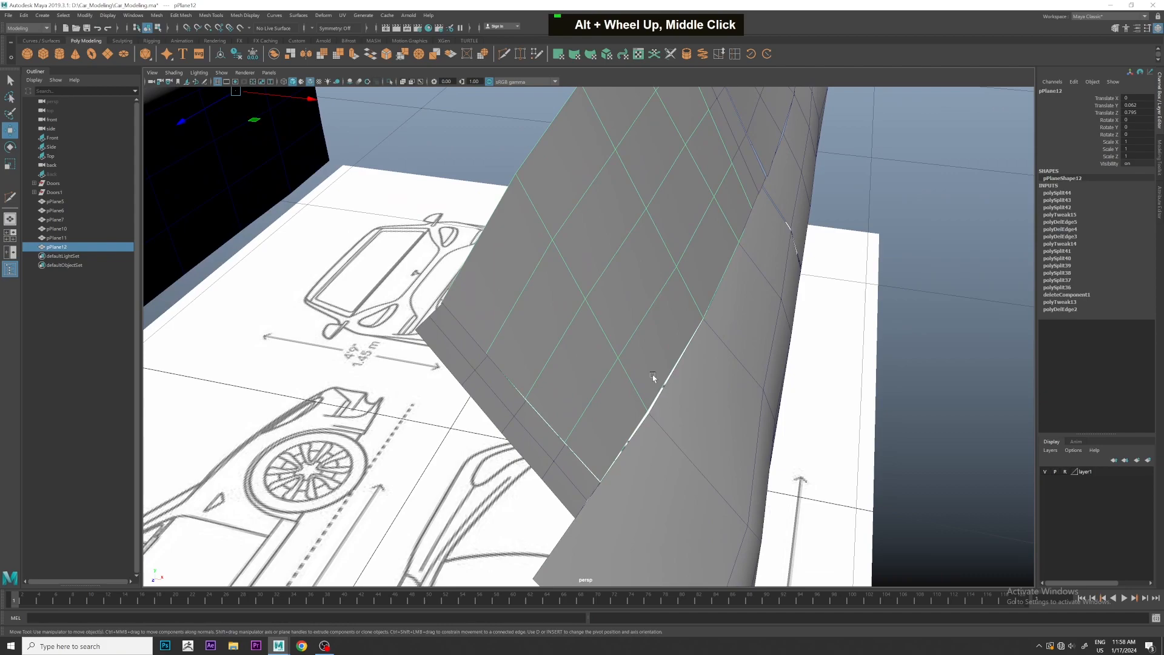
right_drag(652, 375, 625, 361)
click(654, 408)
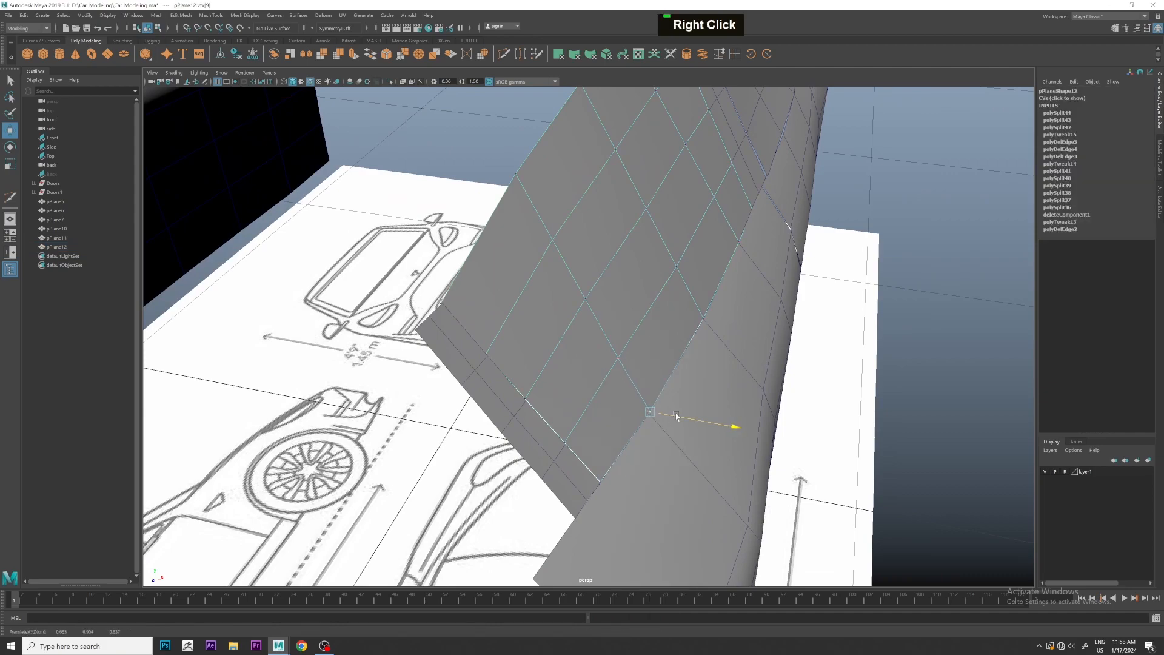
scroll(675, 413, down, 1)
alt+right_drag(675, 413, 881, 327)
scroll(849, 358, down, 5)
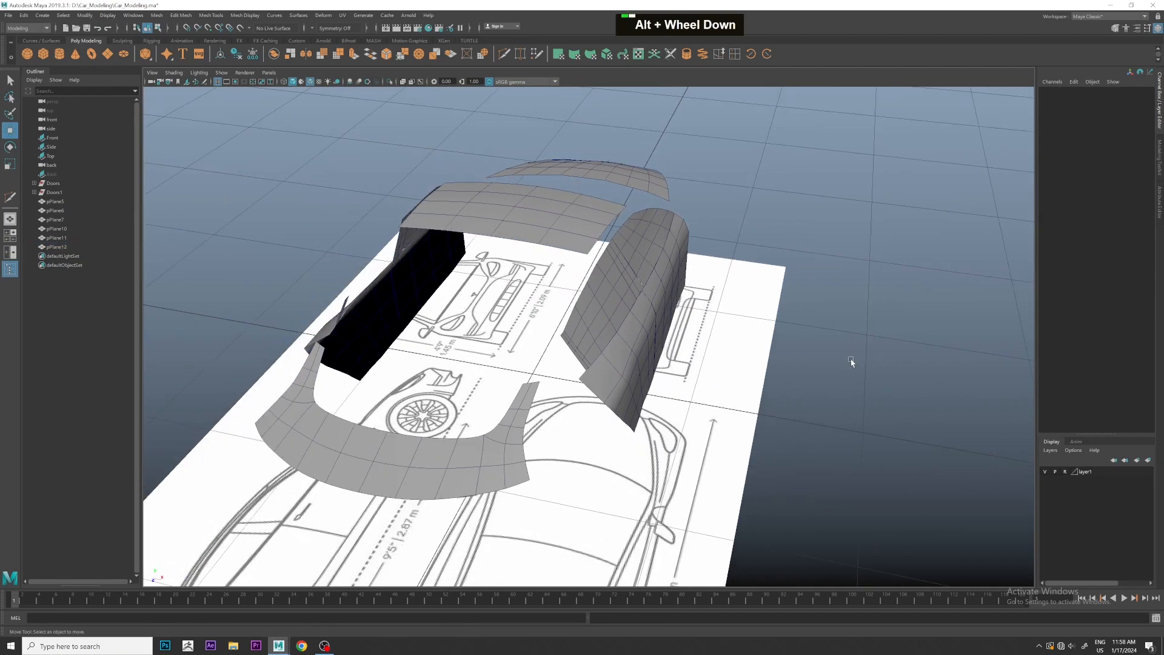
- Select the rear door window, center its pivot, delete its construction history and freeze its transformations
alt+drag(849, 359, 776, 354)
alt+middle_drag(777, 353, 792, 362)
alt+drag(793, 363, 774, 394)
alt+drag(670, 363, 722, 364)
scroll(722, 363, up, 3)
alt+drag(680, 282, 647, 278)
click(646, 278)
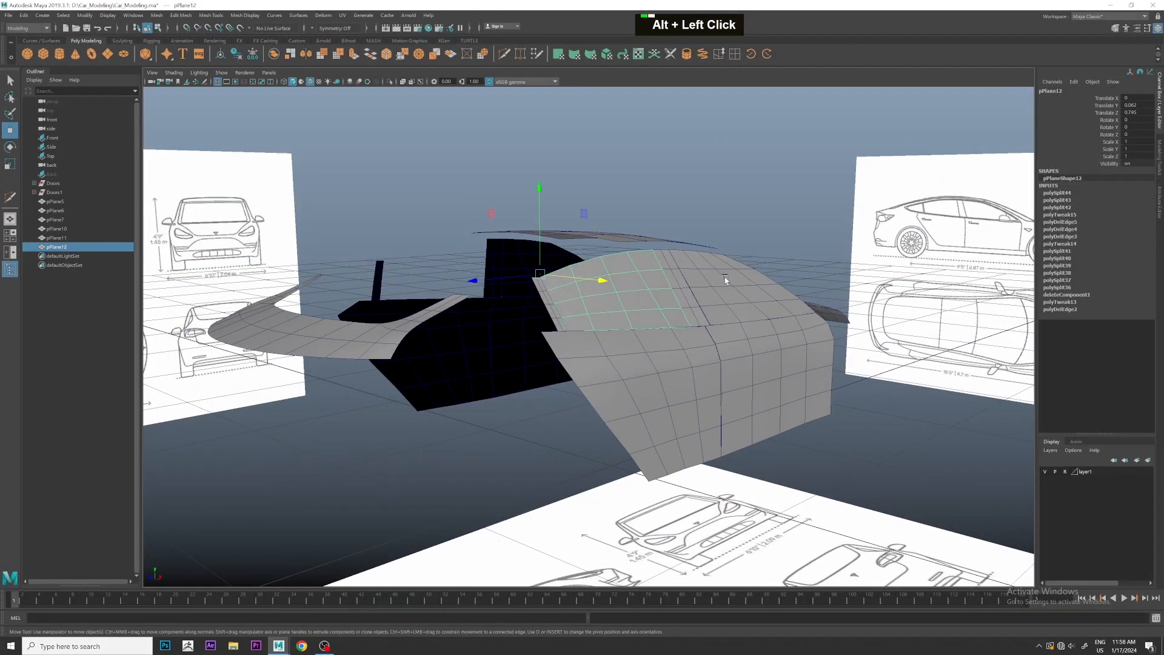
alt+drag(725, 278, 753, 297)
click(220, 54)
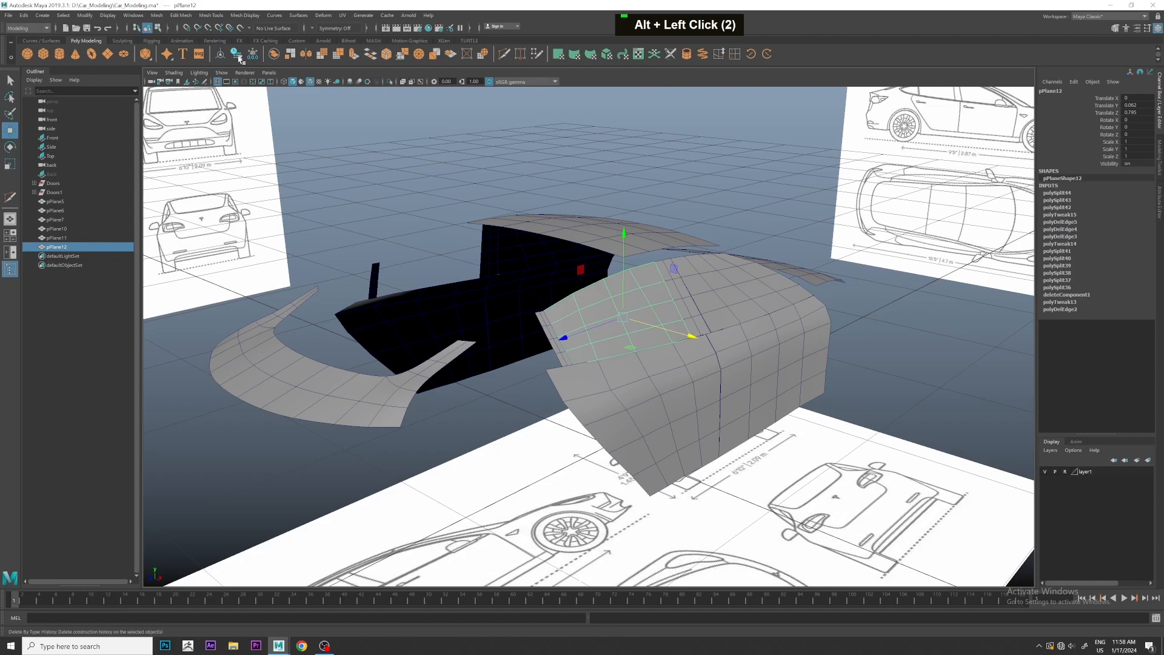
click(236, 54)
click(253, 55)
- In the top view, move the rear door window's pivot onto the car's centre line with grid snapping
key(space)
key(space)
scroll(609, 195, down, 3)
scroll(616, 219, up, 2)
scroll(616, 217, up, 3)
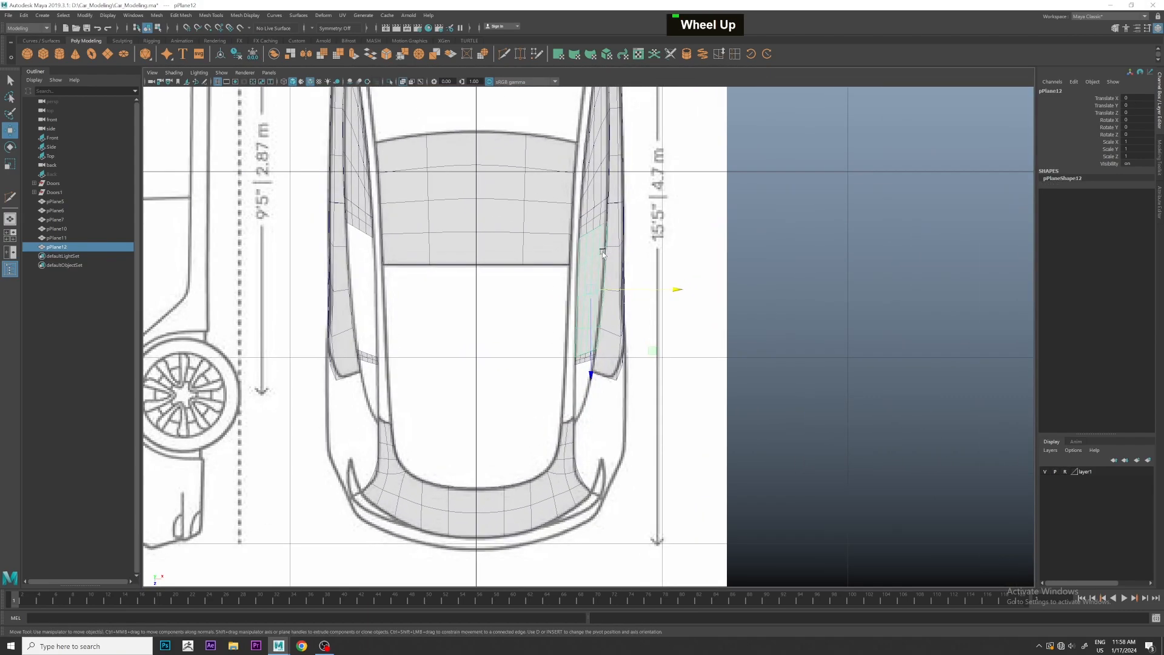
key(d)
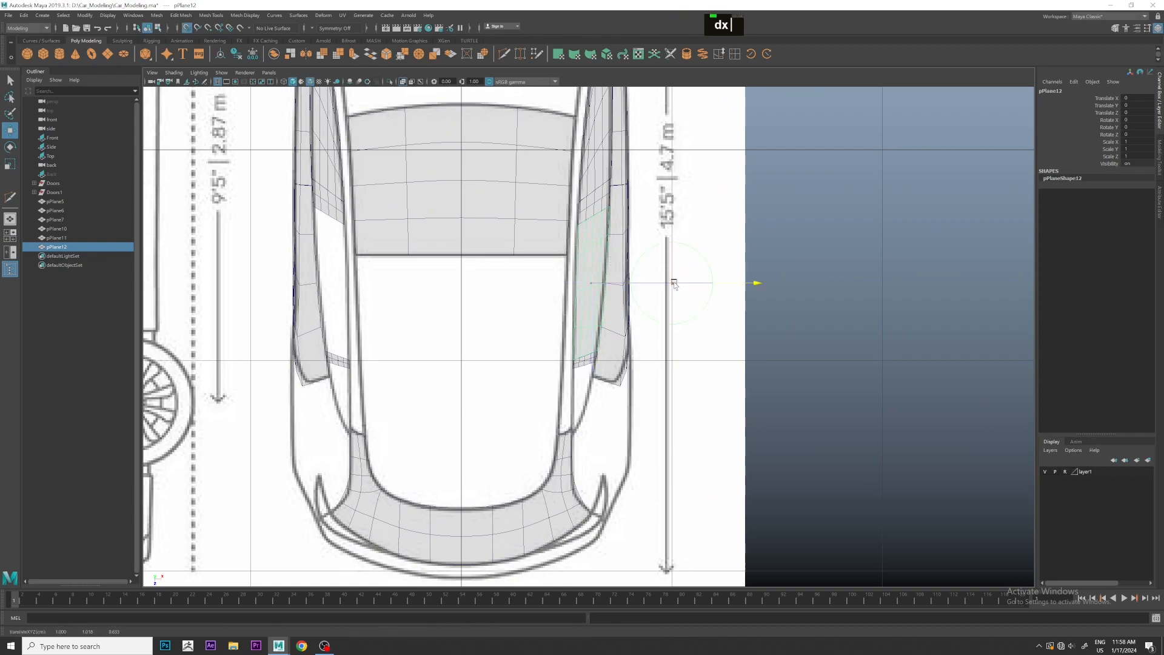
drag(678, 283, 507, 279)
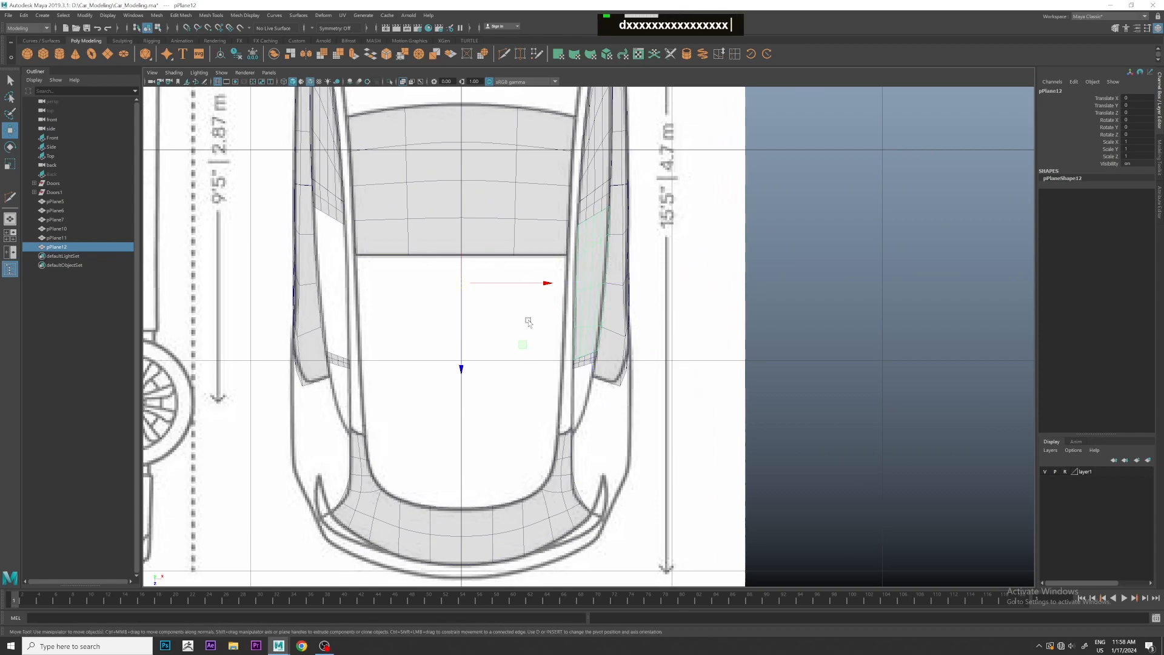
- Create a mirrored duplicate of the rear door window on the car's opposite side with Scale X -1, and return to the perspective view
key(ctrl+shift+d)
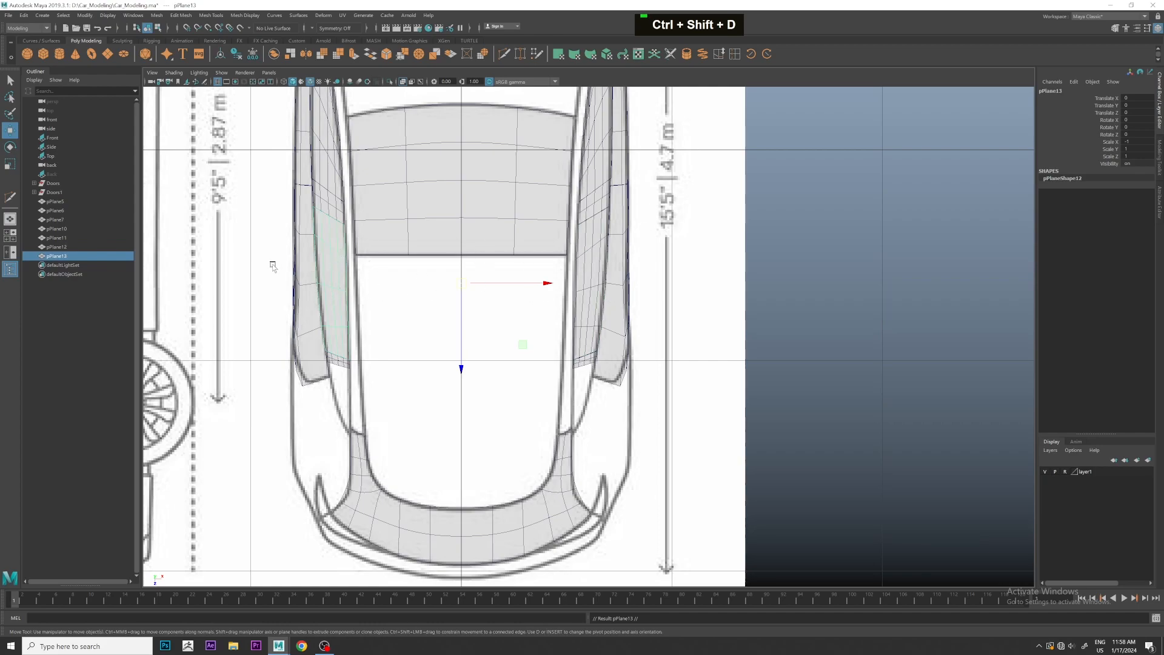
key(space)
key(space)
scroll(704, 224, down, 2)
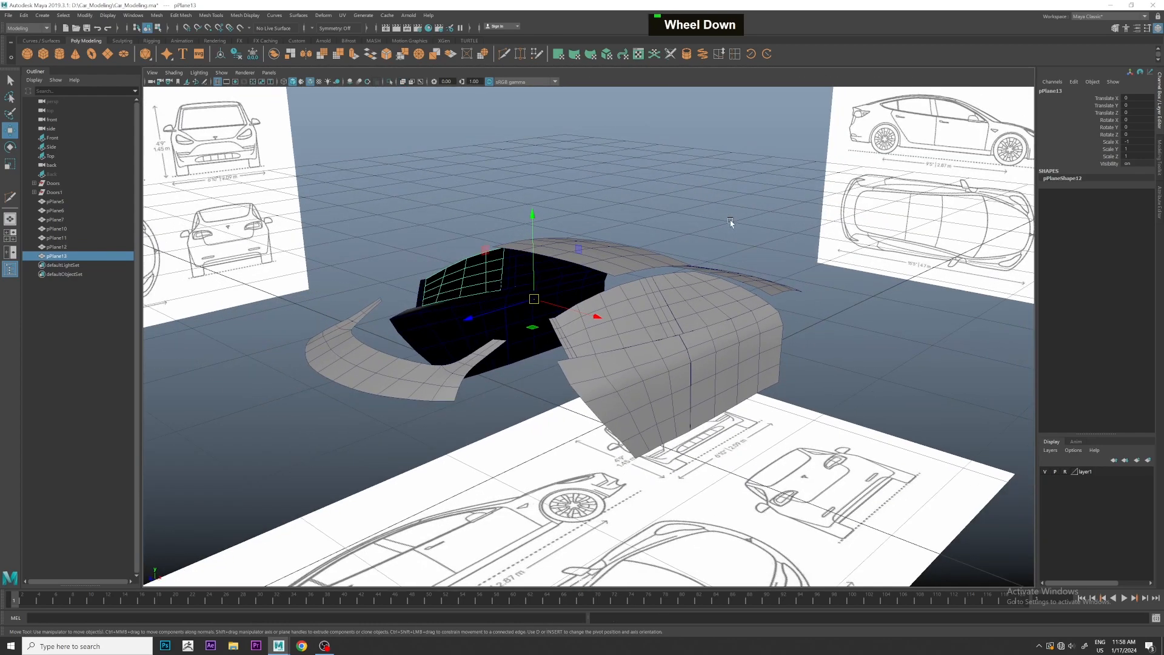
click(703, 224)
scroll(703, 223, down, 2)
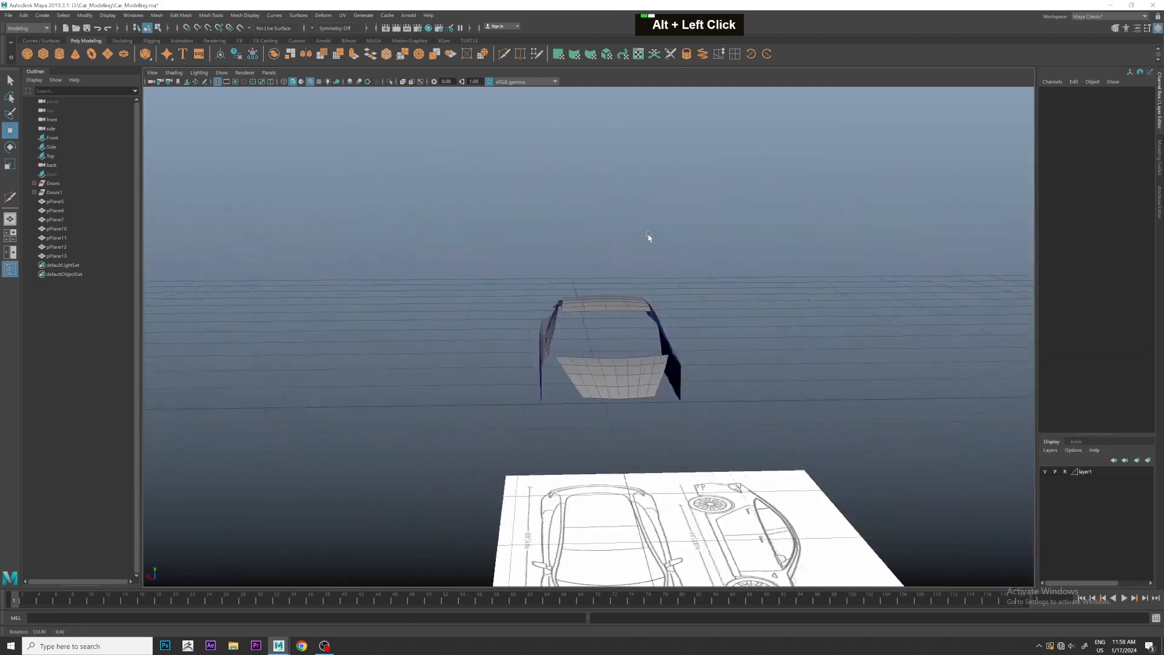